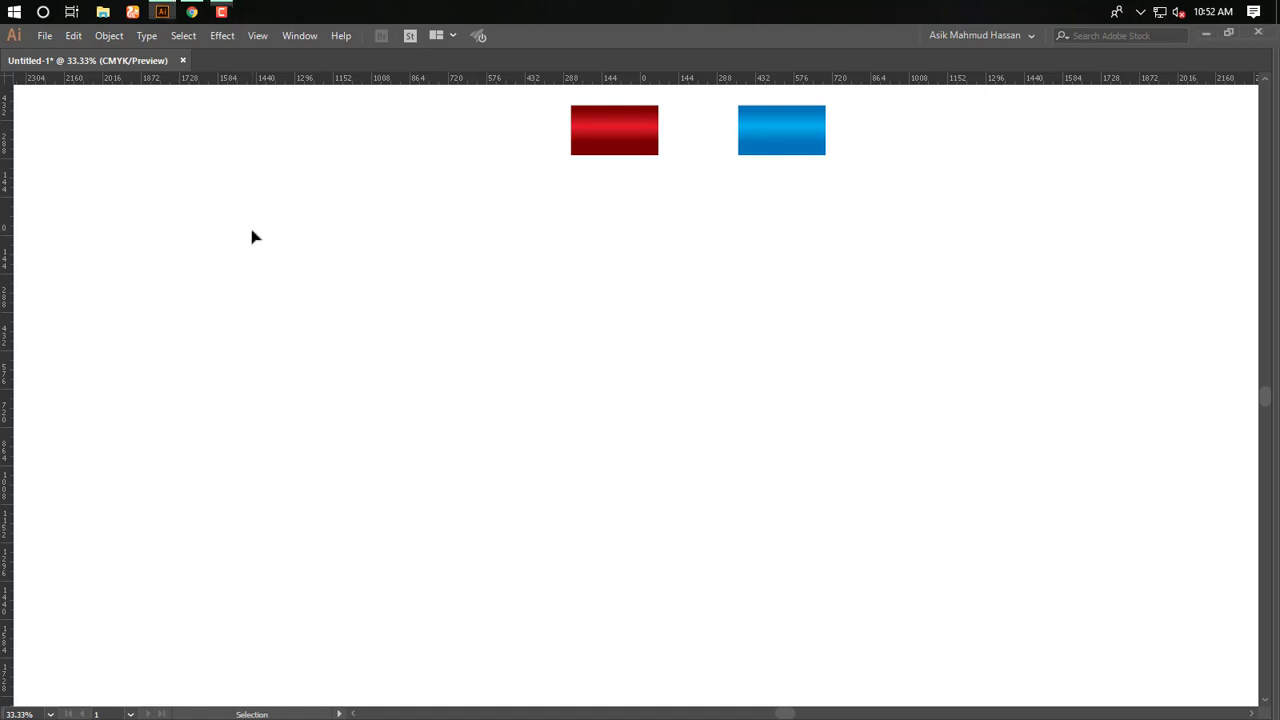
Draw a circle about 588 pt in diameter in the empty area below the colored rectangles and move it slightly lower
{"action": "key", "text": "Tab"}
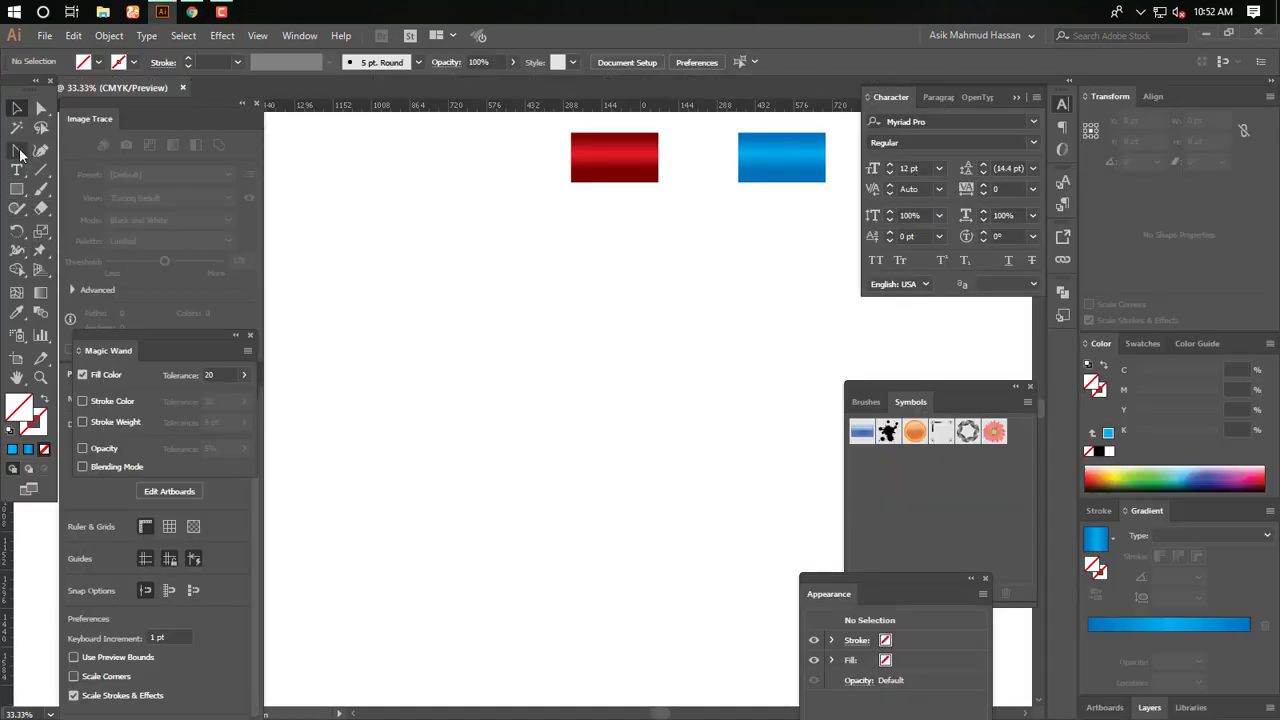
{"action": "left_click_drag", "start_coordinate": [19, 152], "coordinate": [66, 153]}
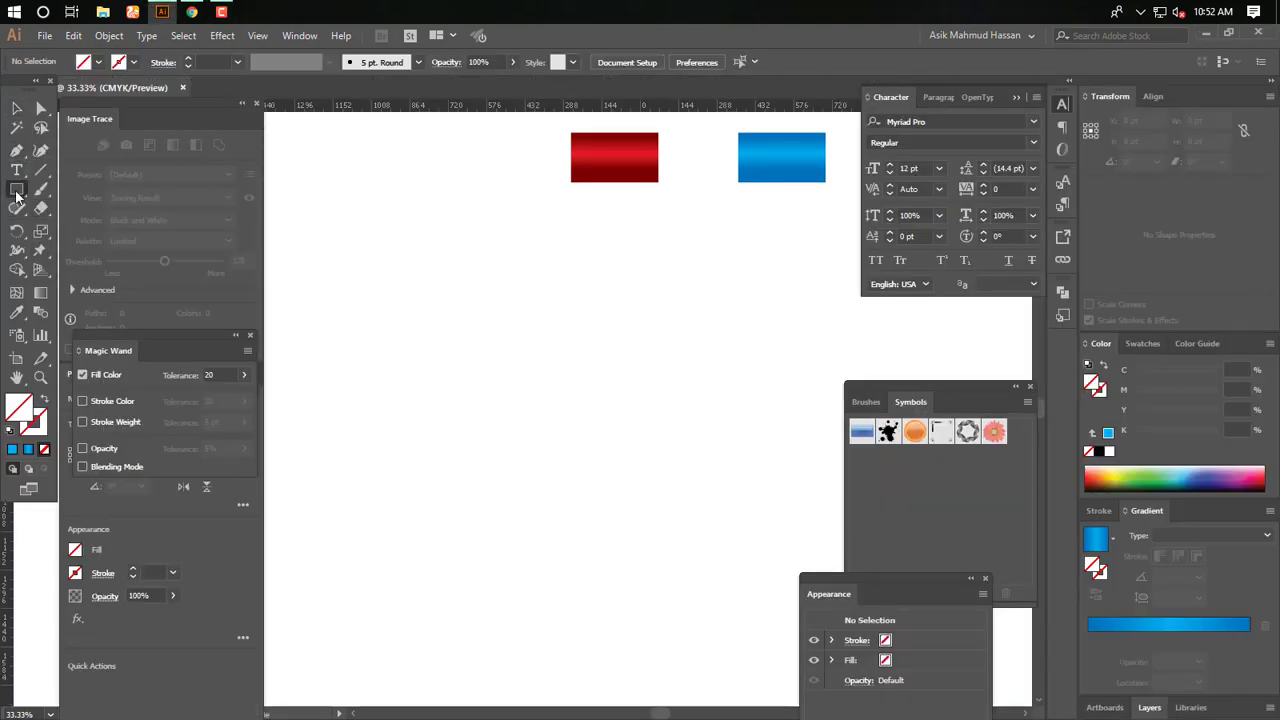
{"action": "left_click", "coordinate": [16, 188]}
{"action": "left_click", "coordinate": [86, 226]}
{"action": "key", "text": "Tab"}
{"action": "mouse_move", "coordinate": [593, 393]}
{"action": "left_mouse_down"}
{"action": "mouse_move", "coordinate": [720, 443]}
{"action": "mouse_move", "coordinate": [672, 441]}
{"action": "left_mouse_up"}
{"action": "key", "text": "Tab"}
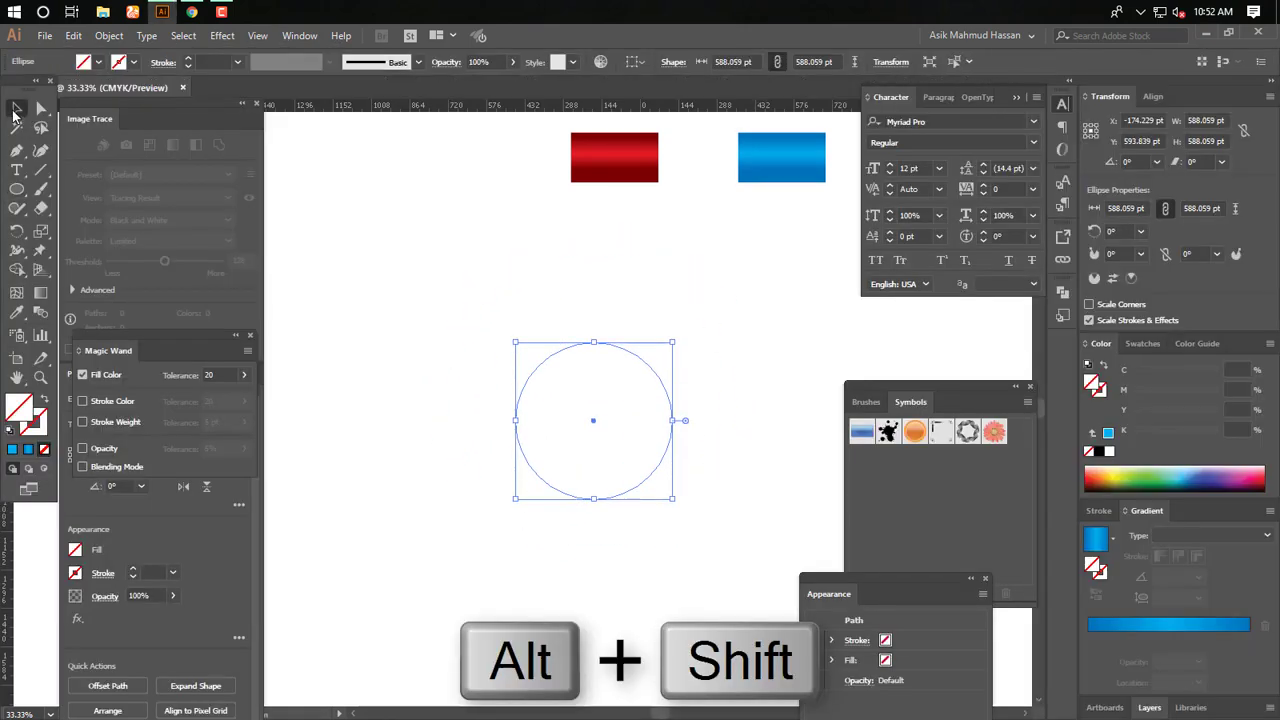
{"action": "left_click_drag", "start_coordinate": [593, 431], "coordinate": [588, 497]}
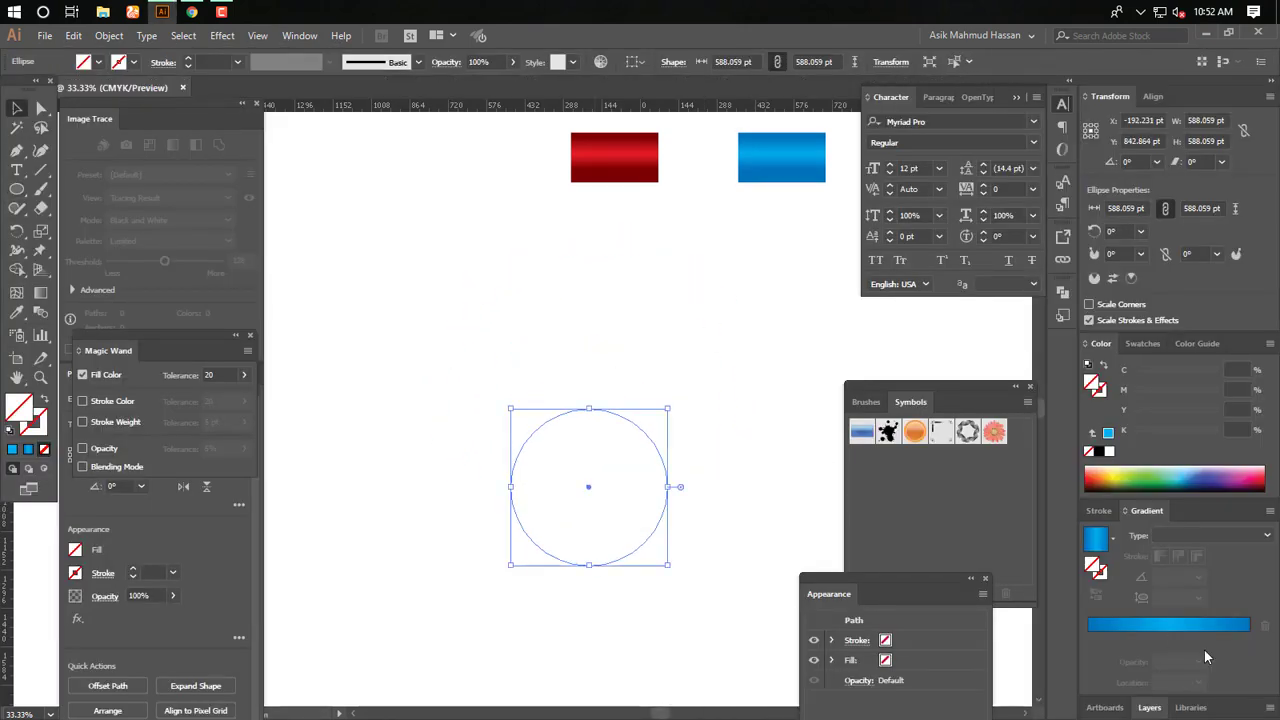
Apply the blue gradient to the circle's stroke and set the stroke weight to 83 pt
{"action": "left_click", "coordinate": [1155, 619]}
{"action": "left_click", "coordinate": [1102, 511]}
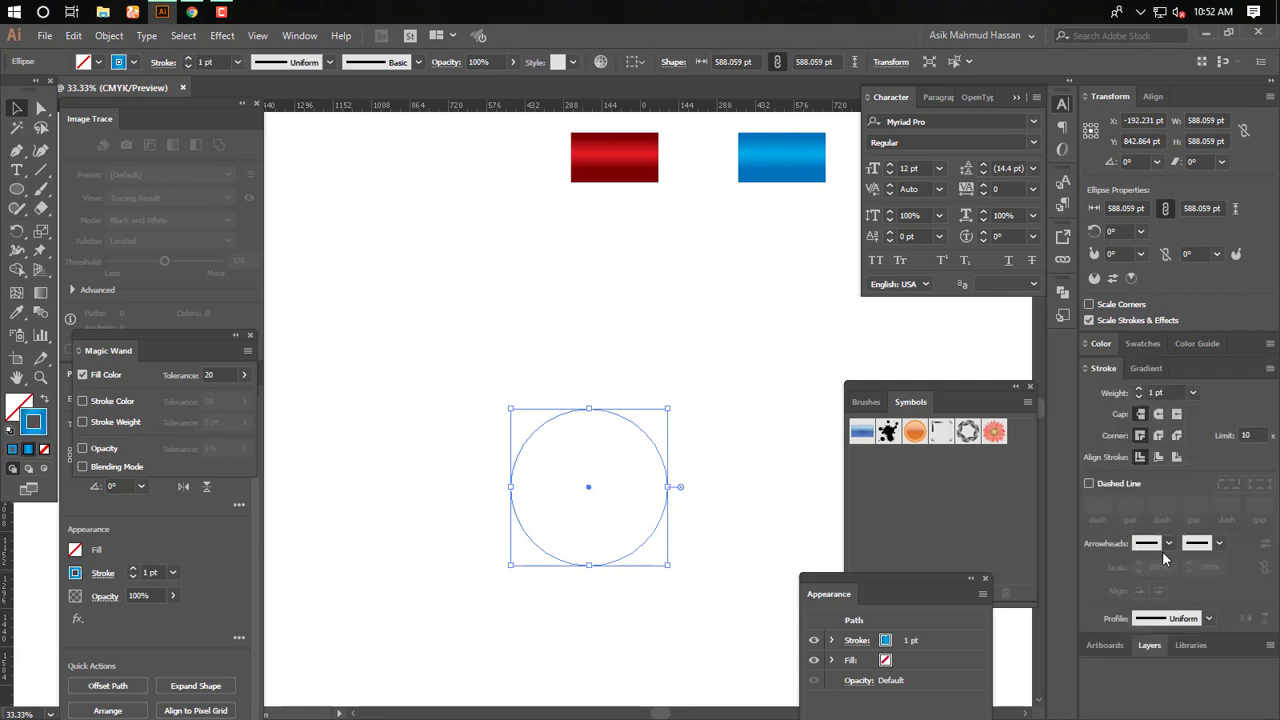
{"action": "left_click", "coordinate": [1157, 392]}
{"action": "type", "text": "25"}
{"action": "key", "text": "Return"}
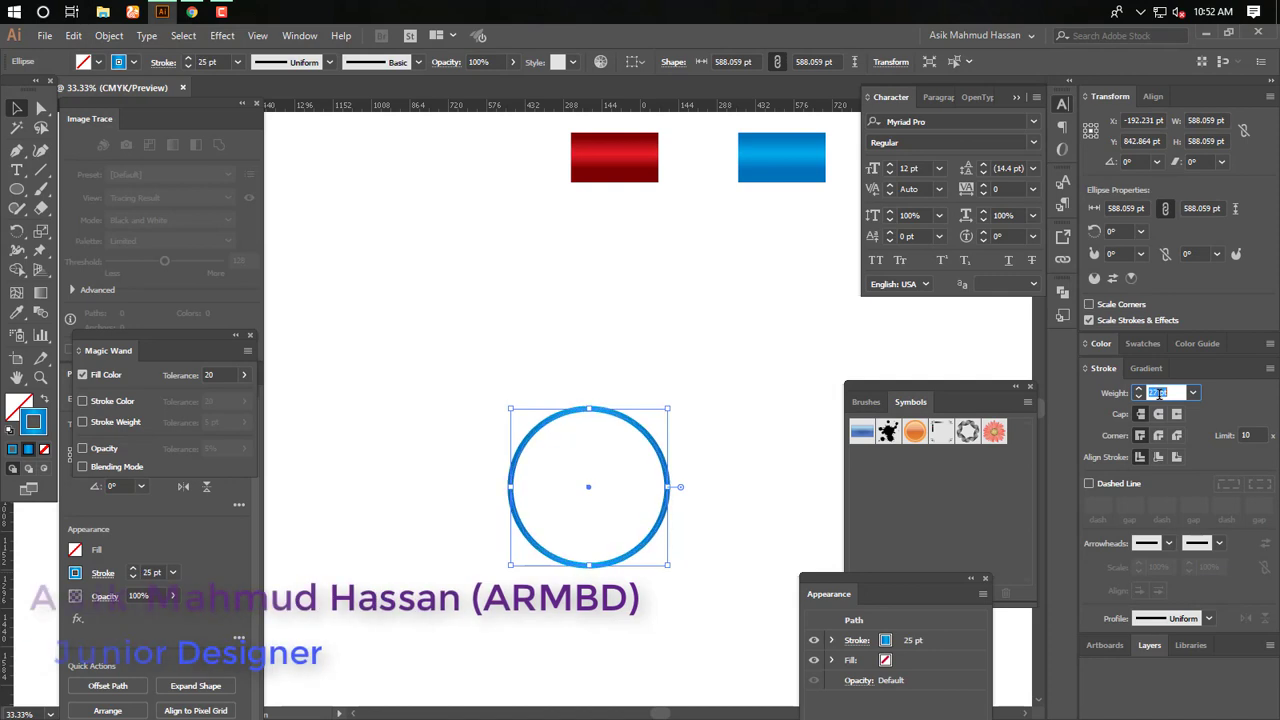
{"action": "key", "text": "Up"}
{"action": "key", "text": "Up"}
{"action": "key", "text": "Up"}
{"action": "key", "text": "Up"}
{"action": "key", "text": "Up"}
{"action": "key", "text": "Up"}
{"action": "key", "text": "Up"}
{"action": "key", "text": "Up"}
{"action": "key", "text": "Up"}
{"action": "key", "text": "Up"}
{"action": "key", "text": "Up"}
{"action": "key", "text": "Up"}
{"action": "key", "text": "Up"}
{"action": "key", "text": "Up"}
{"action": "key", "text": "Up"}
{"action": "key", "text": "Up"}
{"action": "key", "text": "Up"}
{"action": "key", "text": "Up"}
{"action": "key", "text": "Up"}
{"action": "key", "text": "Up"}
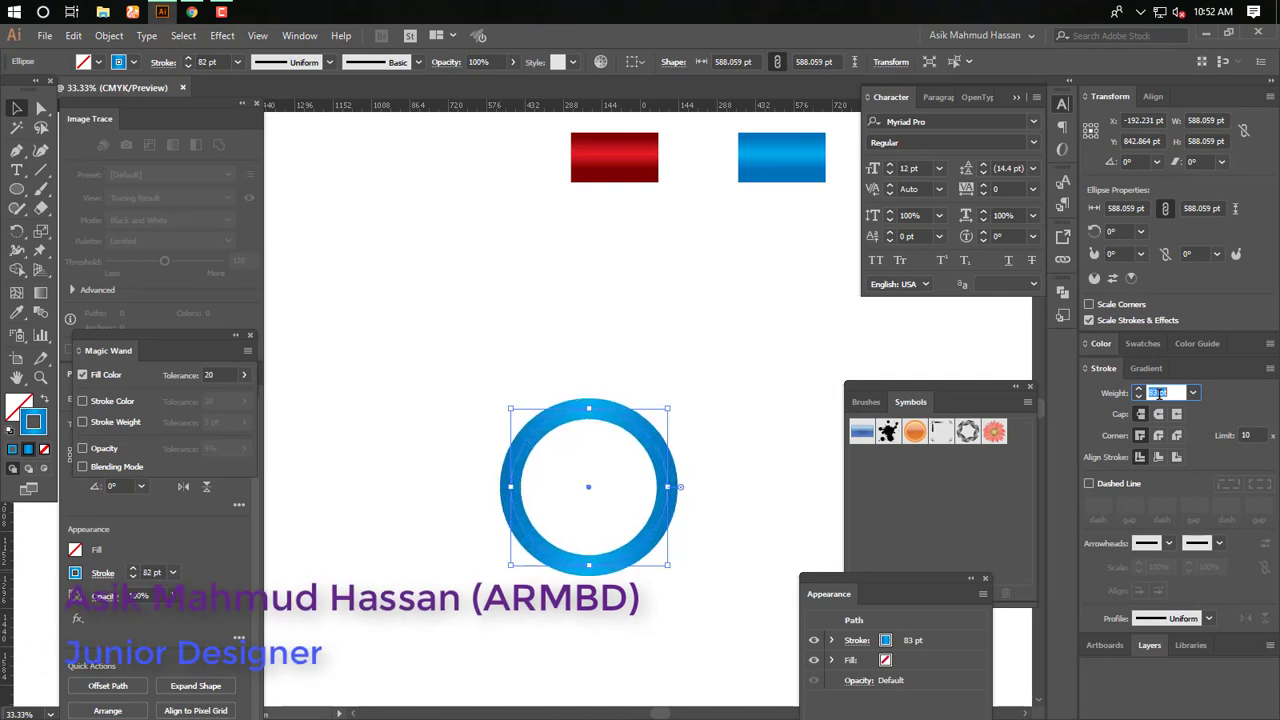
{"action": "key", "text": "Return"}
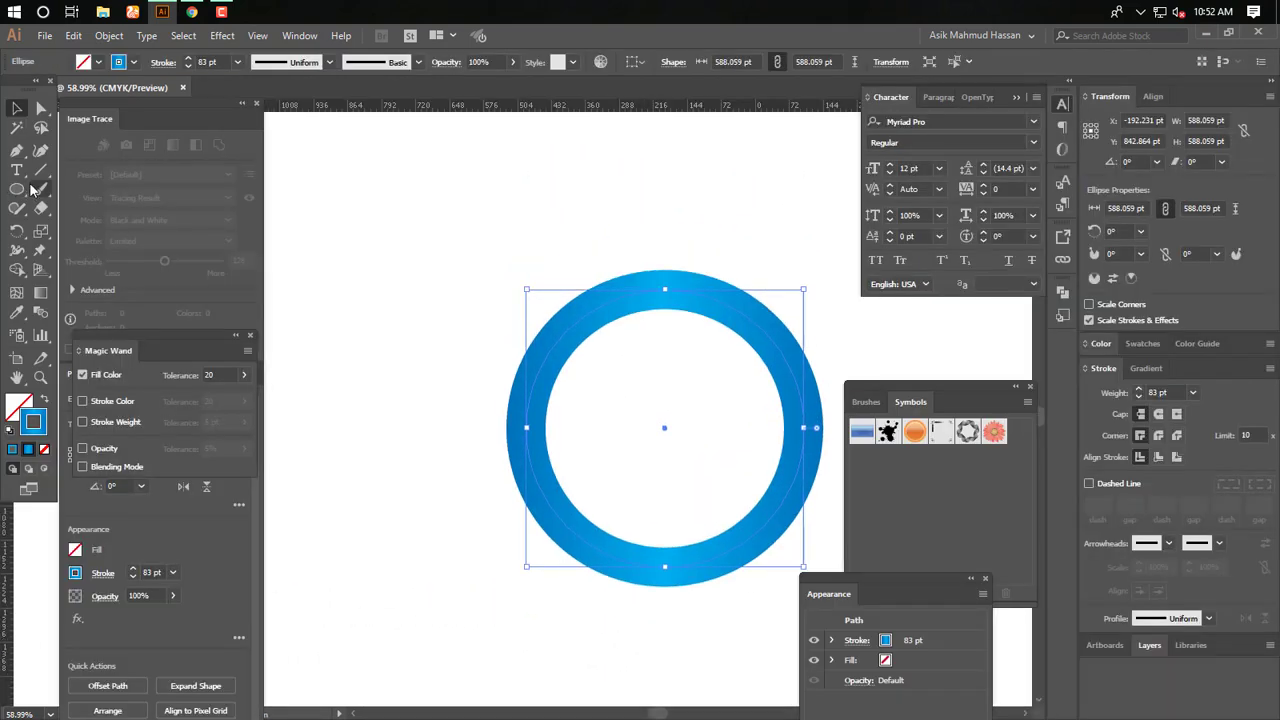
Add an anchor point on the circle's path at its upper left, midway between the top and left anchors
{"action": "left_click_drag", "start_coordinate": [16, 150], "coordinate": [90, 170]}
{"action": "key", "text": "Tab"}
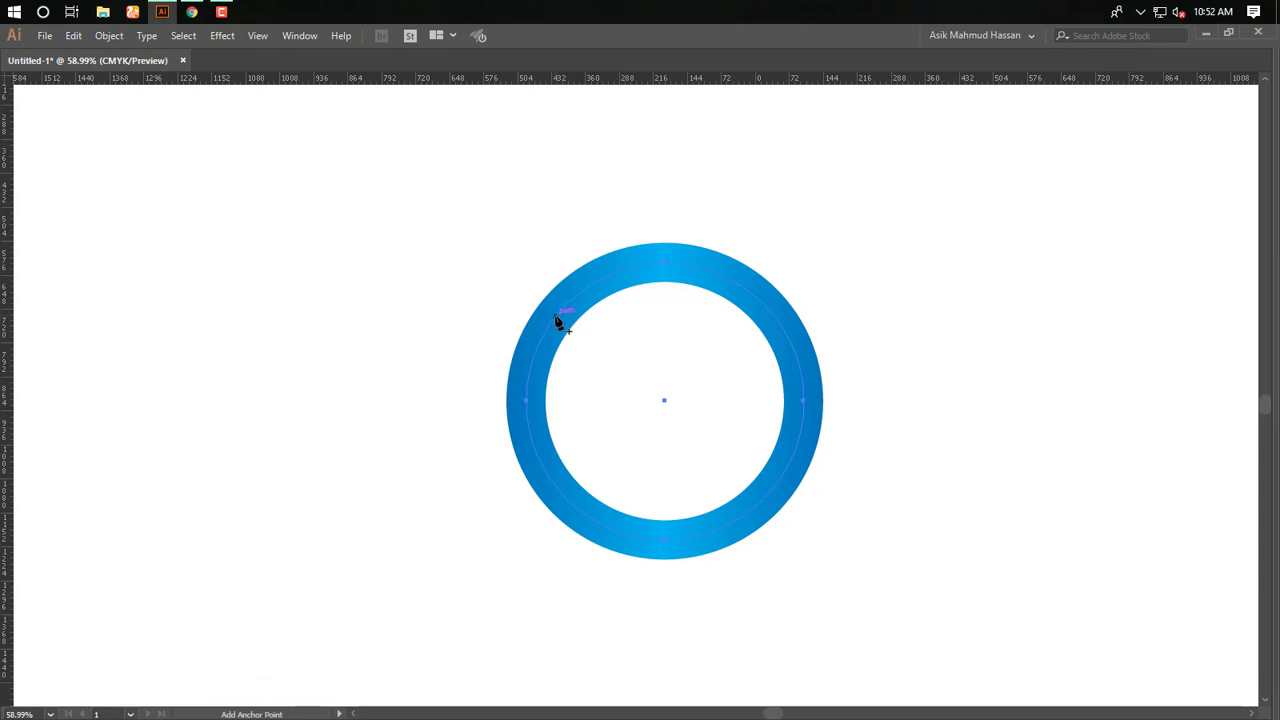
{"action": "left_click", "coordinate": [556, 315]}
{"action": "key", "text": "Tab"}
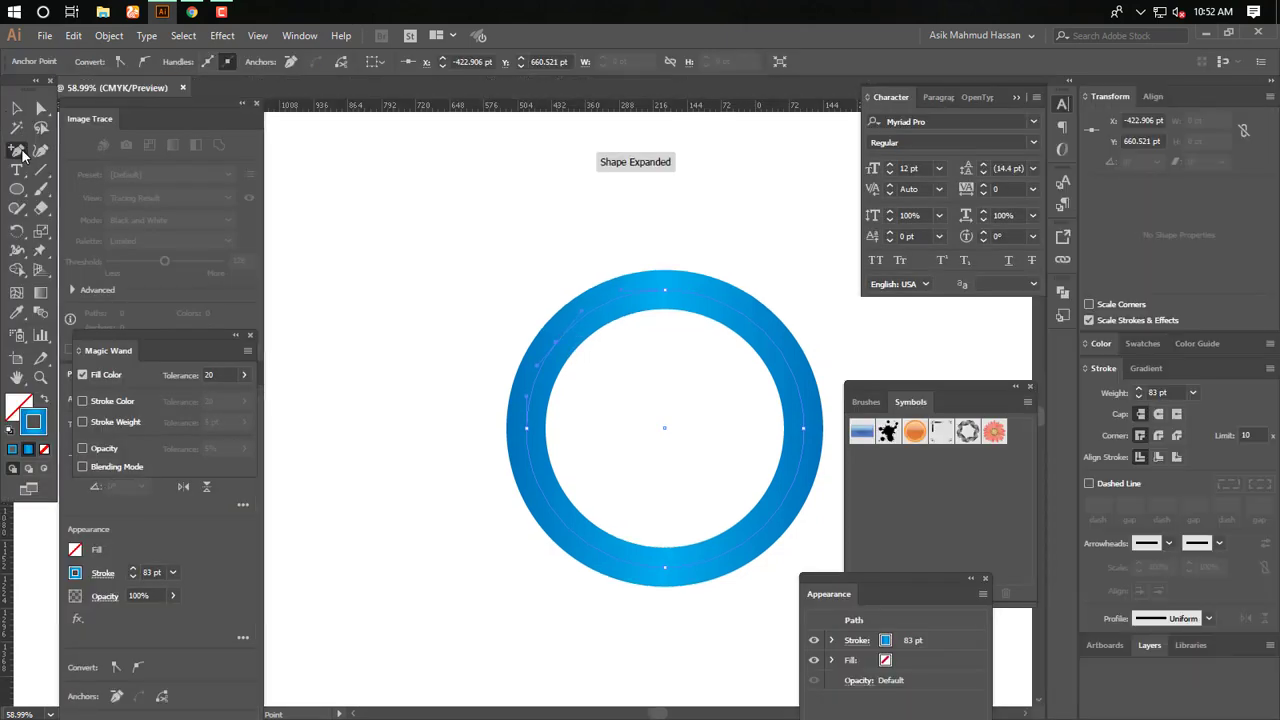
Pull the added anchor point outward to the upper left and convert it to a sharp corner
{"action": "left_click_drag", "start_coordinate": [20, 150], "coordinate": [100, 208]}
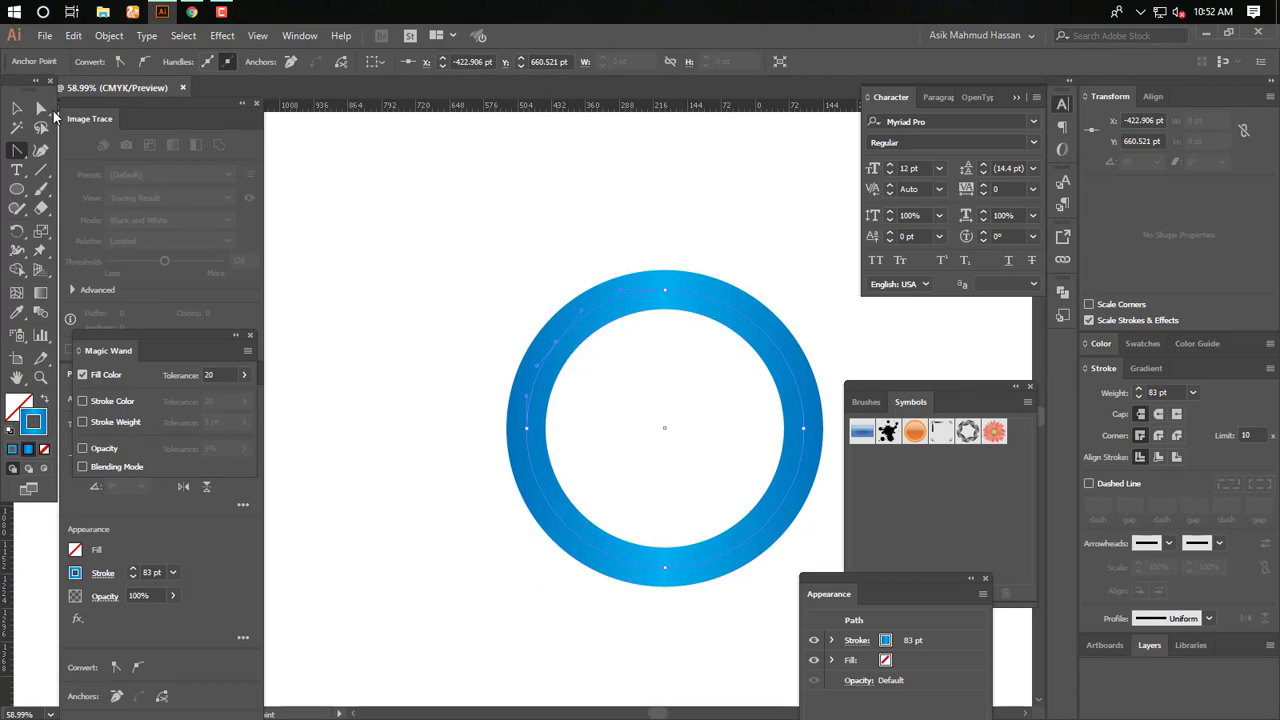
{"action": "key", "text": "a"}
{"action": "left_click", "coordinate": [556, 347]}
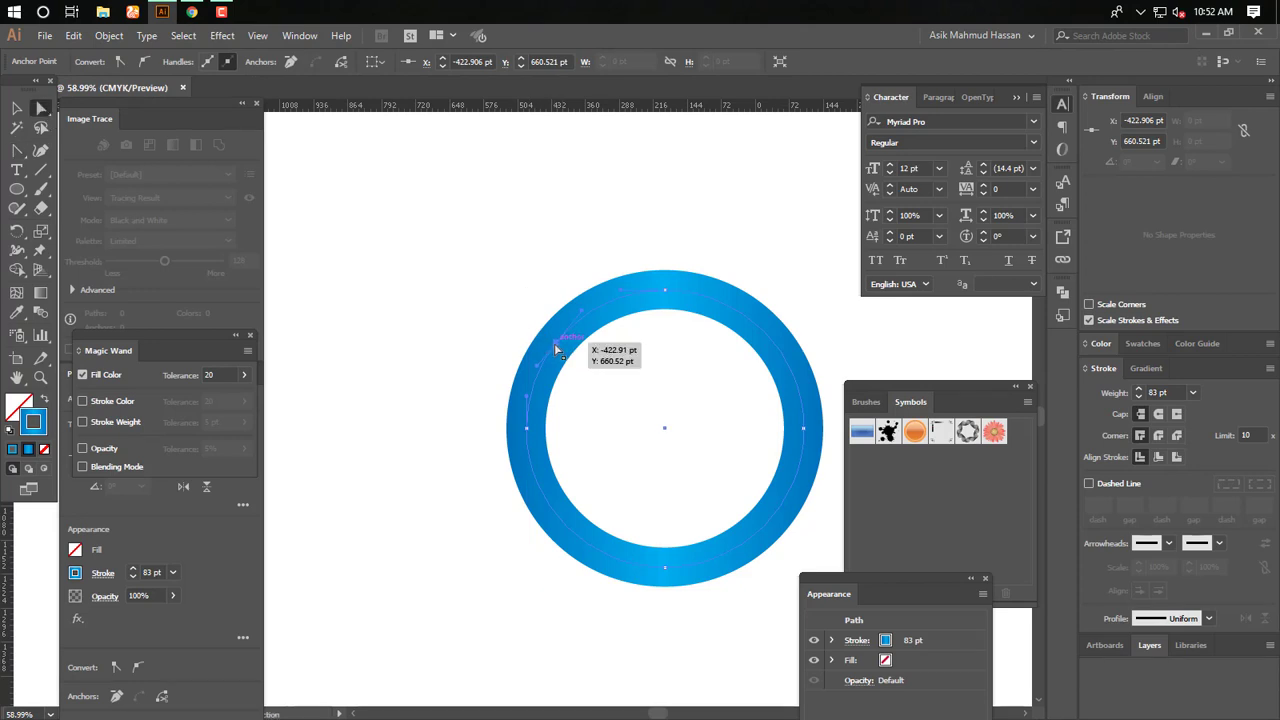
{"action": "mouse_move", "coordinate": [556, 347]}
{"action": "left_mouse_down"}
{"action": "mouse_move", "coordinate": [502, 280]}
{"action": "mouse_move", "coordinate": [514, 252]}
{"action": "mouse_move", "coordinate": [510, 273]}
{"action": "left_mouse_up"}
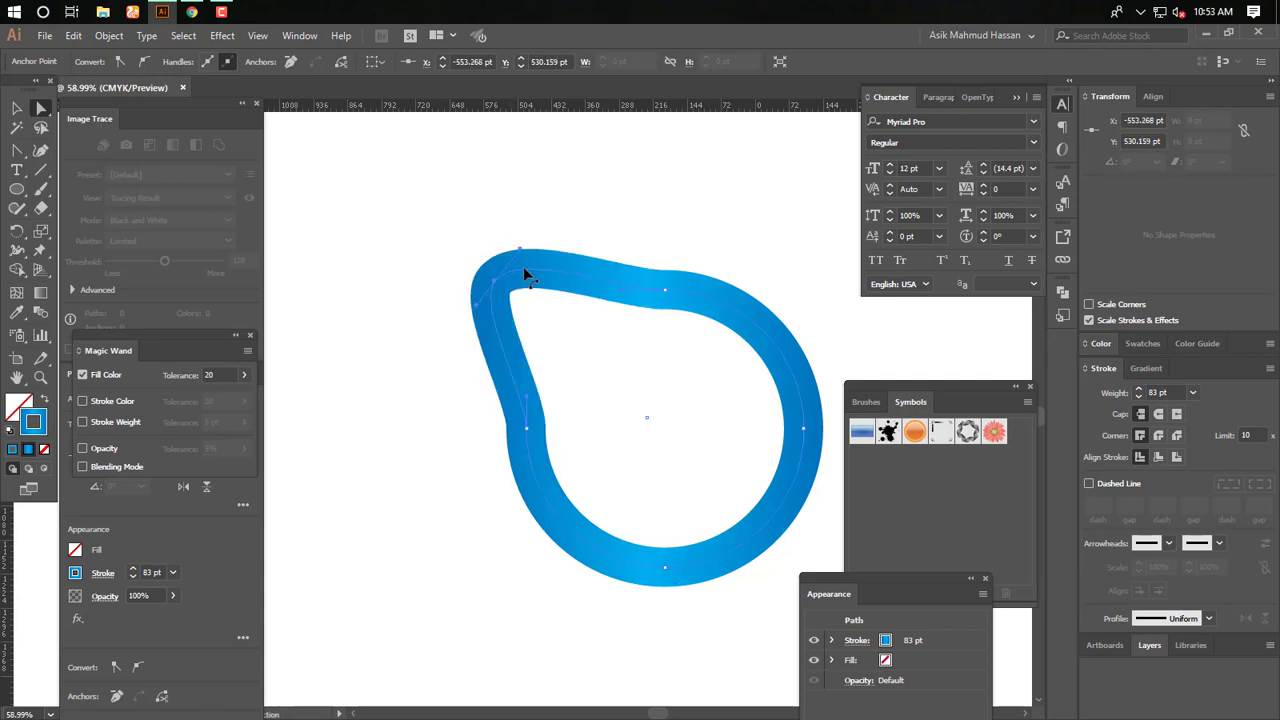
{"action": "left_click", "coordinate": [18, 152]}
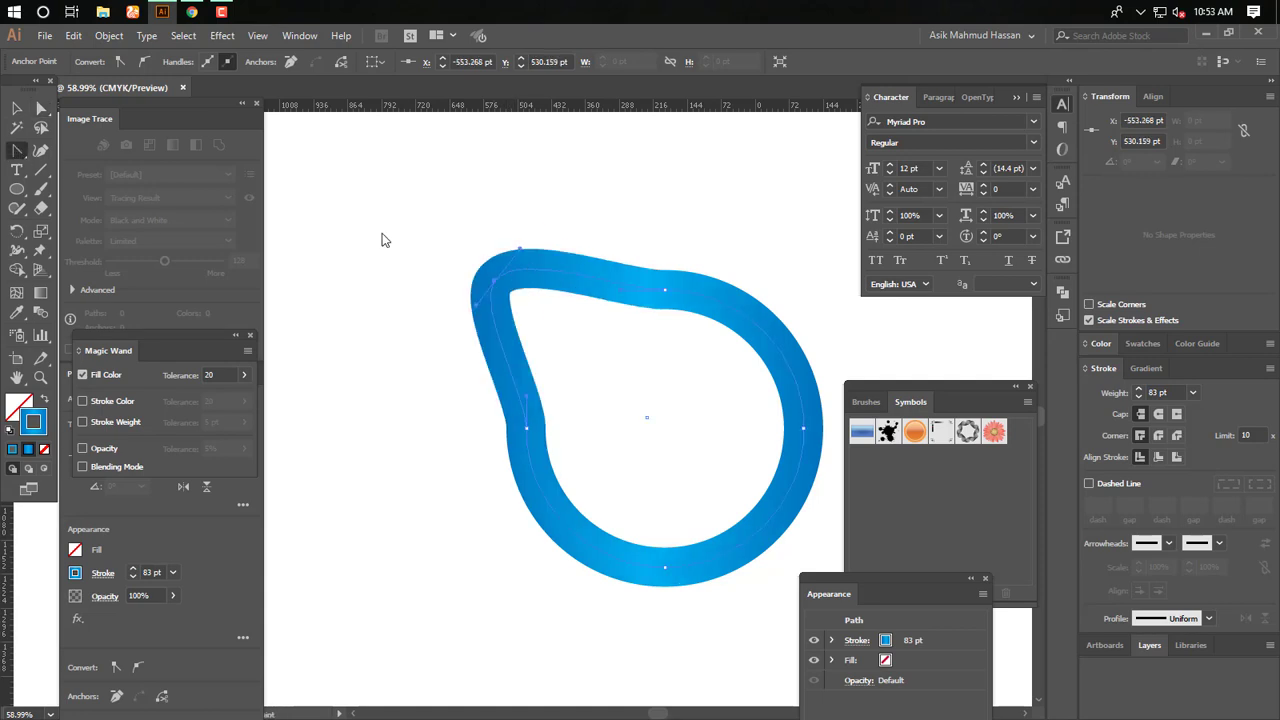
{"action": "left_click", "coordinate": [495, 287]}
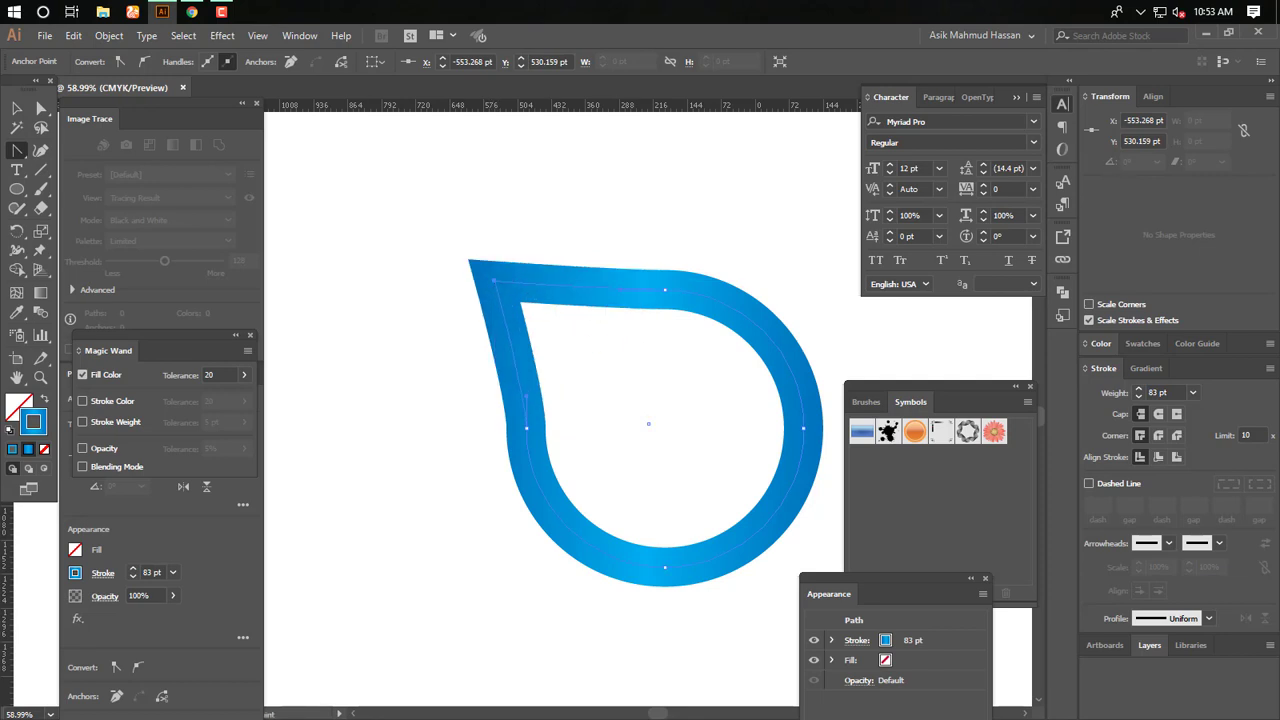
Nudge the corner anchor point horizontally to X about -485 pt, in line with the circle's left anchor
{"action": "left_click", "coordinate": [15, 110]}
{"action": "key", "text": "a"}
{"action": "left_click_drag", "start_coordinate": [403, 223], "coordinate": [601, 339]}
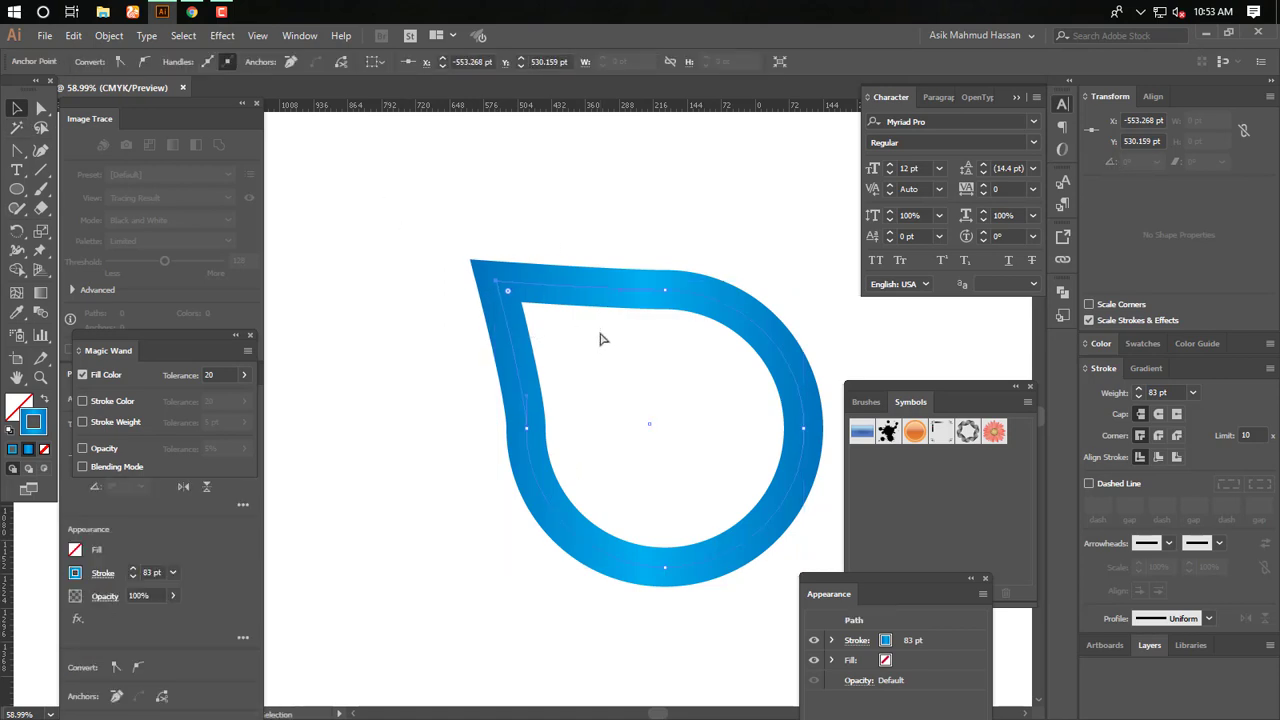
{"action": "key", "text": "shift+Right"}
{"action": "key", "text": "shift+Right"}
{"action": "key", "text": "shift+Right"}
{"action": "key", "text": "shift+Right"}
{"action": "key", "text": "shift+Right"}
{"action": "key", "text": "shift+Right"}
{"action": "key", "text": "shift+Right"}
{"action": "key", "text": "shift+Right"}
{"action": "key", "text": "shift+Right"}
{"action": "key", "text": "shift+Right"}
{"action": "key", "text": "shift+Right"}
{"action": "key", "text": "shift+Left"}
{"action": "key", "text": "shift+Left"}
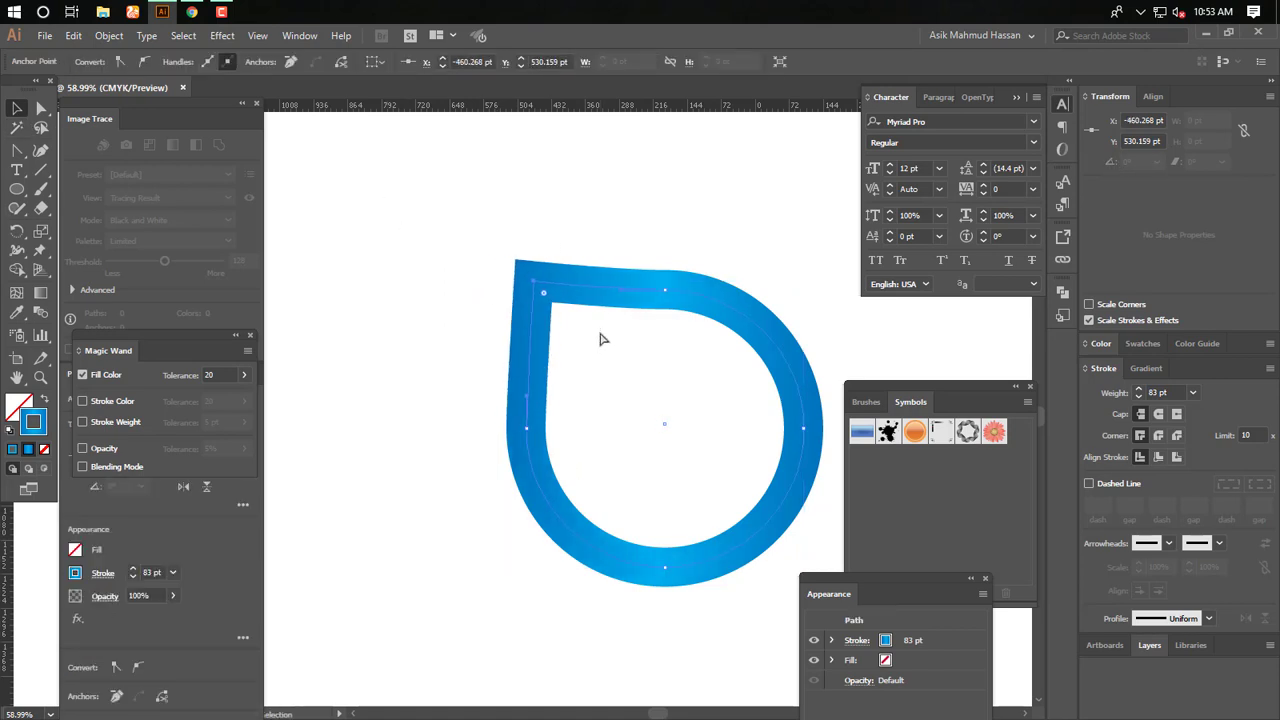
{"action": "key", "text": "shift+Left"}
{"action": "key", "text": "shift+Left"}
{"action": "key", "text": "shift+Right"}
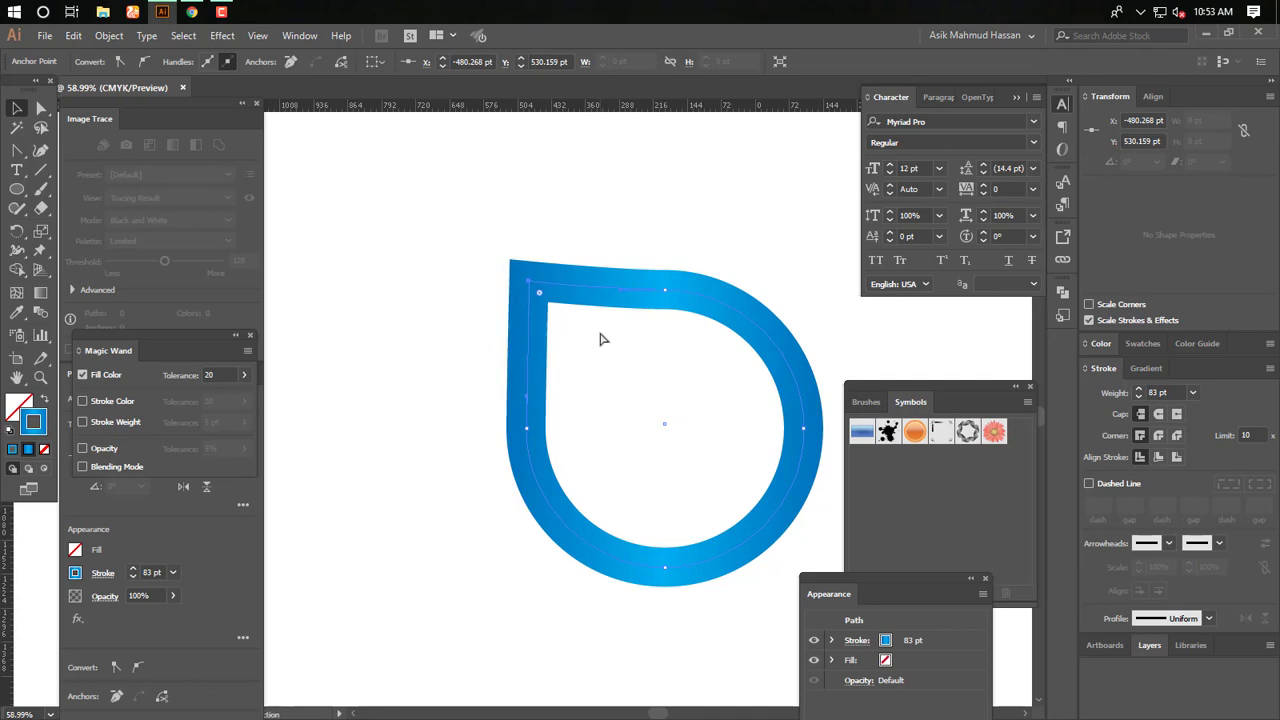
{"action": "key", "text": "Left"}
{"action": "key", "text": "Left"}
{"action": "key", "text": "Left"}
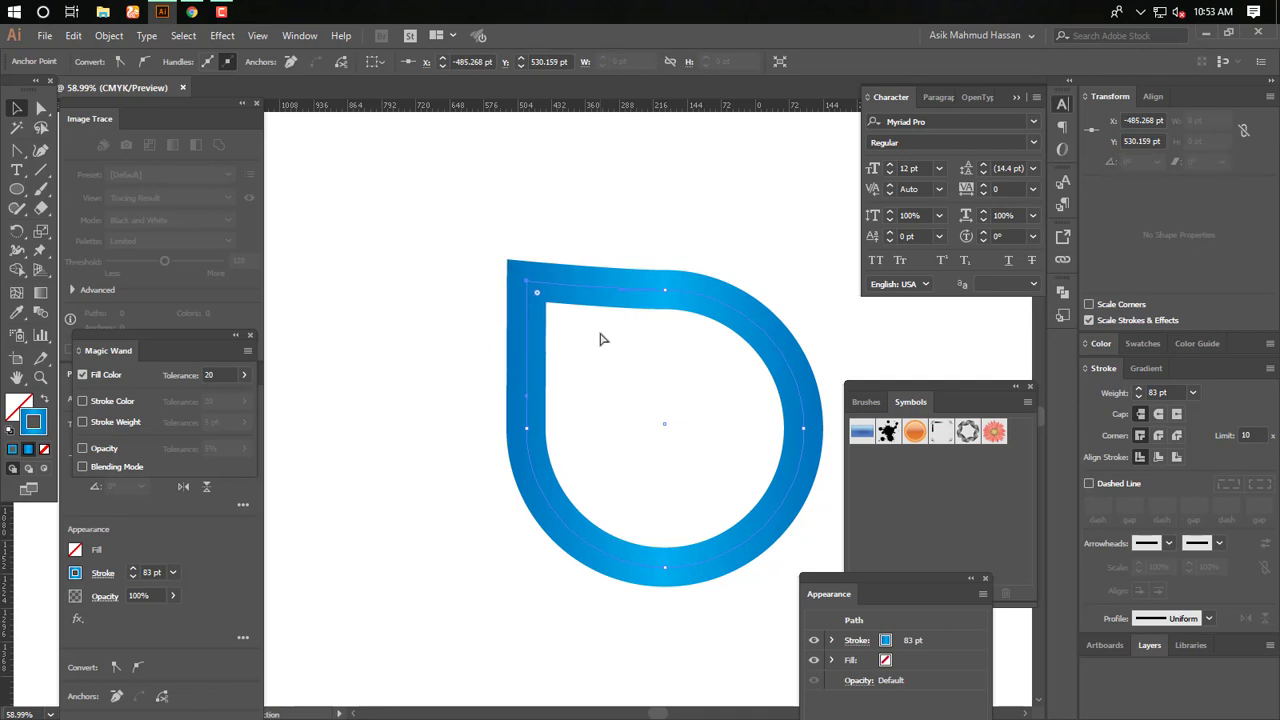
Place a vertical guide through the shape's left anchor and a horizontal guide through its top anchor
{"action": "key", "text": "v"}
{"action": "key", "text": "Tab"}
{"action": "left_click_drag", "start_coordinate": [8, 445], "coordinate": [527, 400]}
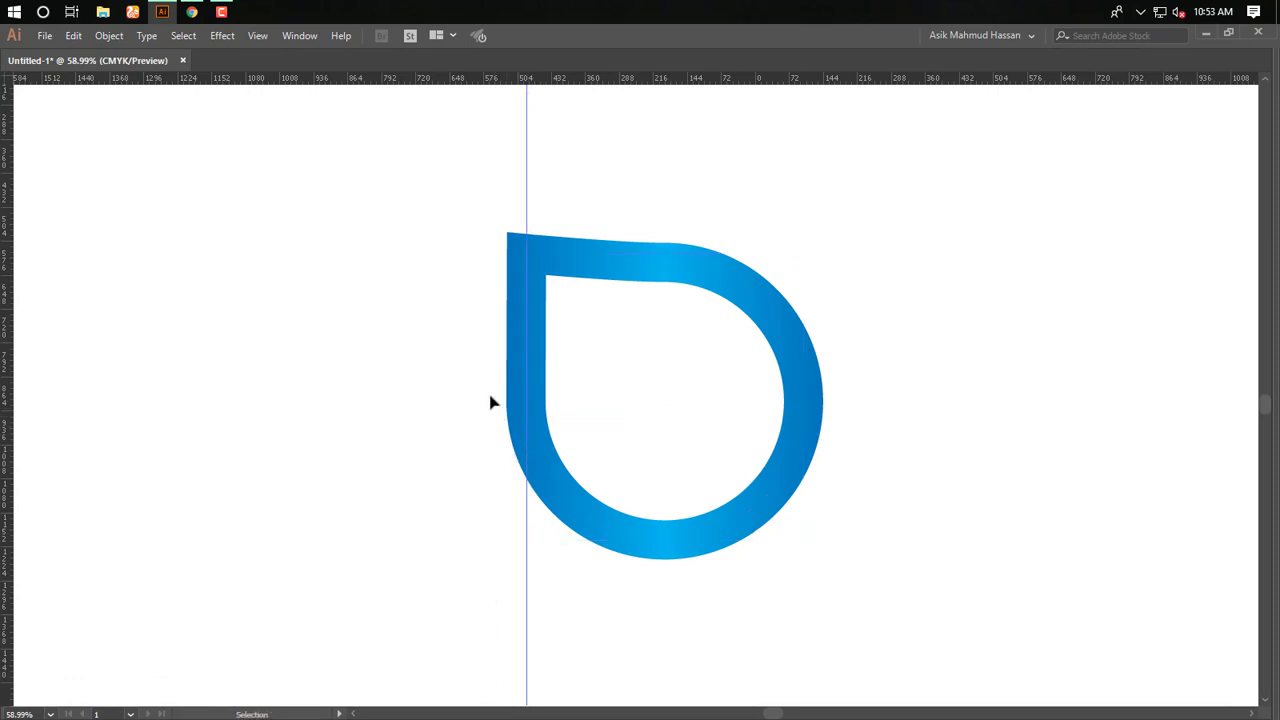
{"action": "left_click_drag", "start_coordinate": [636, 84], "coordinate": [680, 263]}
Try to move the corner anchor point down to the guide intersection in Outline view, and return to Preview
{"action": "key", "text": "z"}
{"action": "left_click_drag", "start_coordinate": [268, 154], "coordinate": [804, 390]}
{"action": "key", "text": "a"}
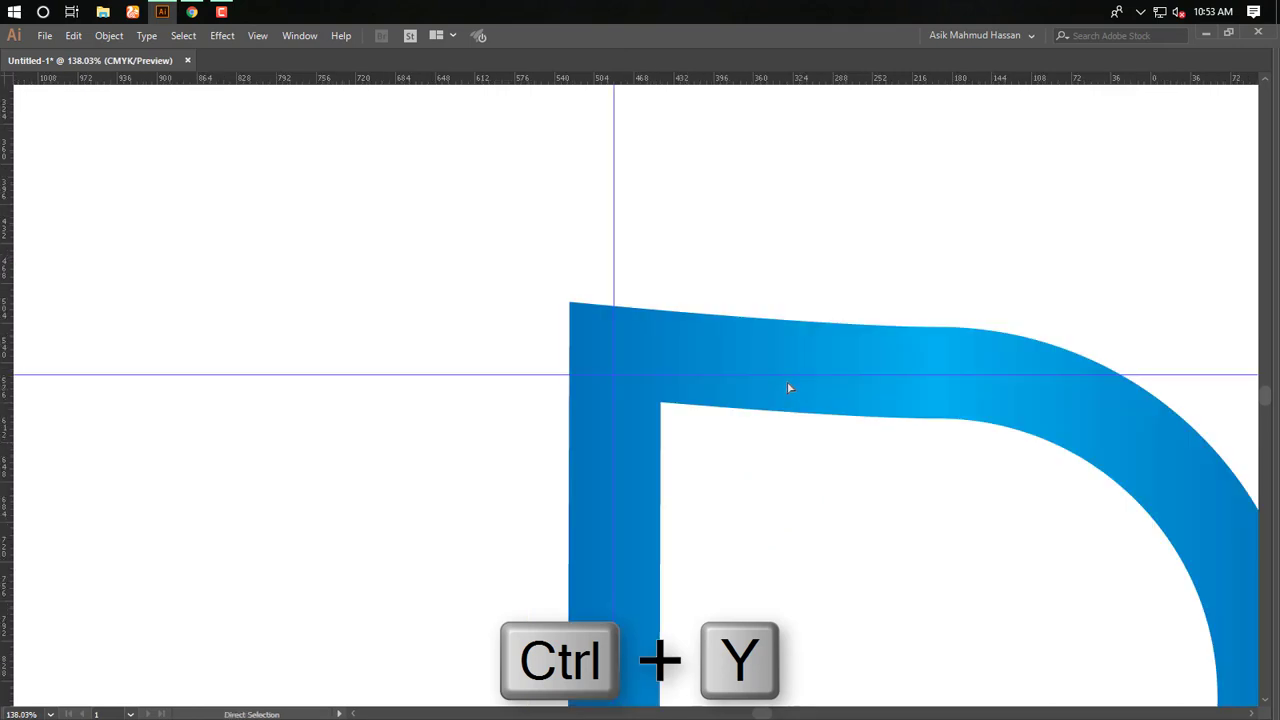
{"action": "key", "text": "ctrl+y"}
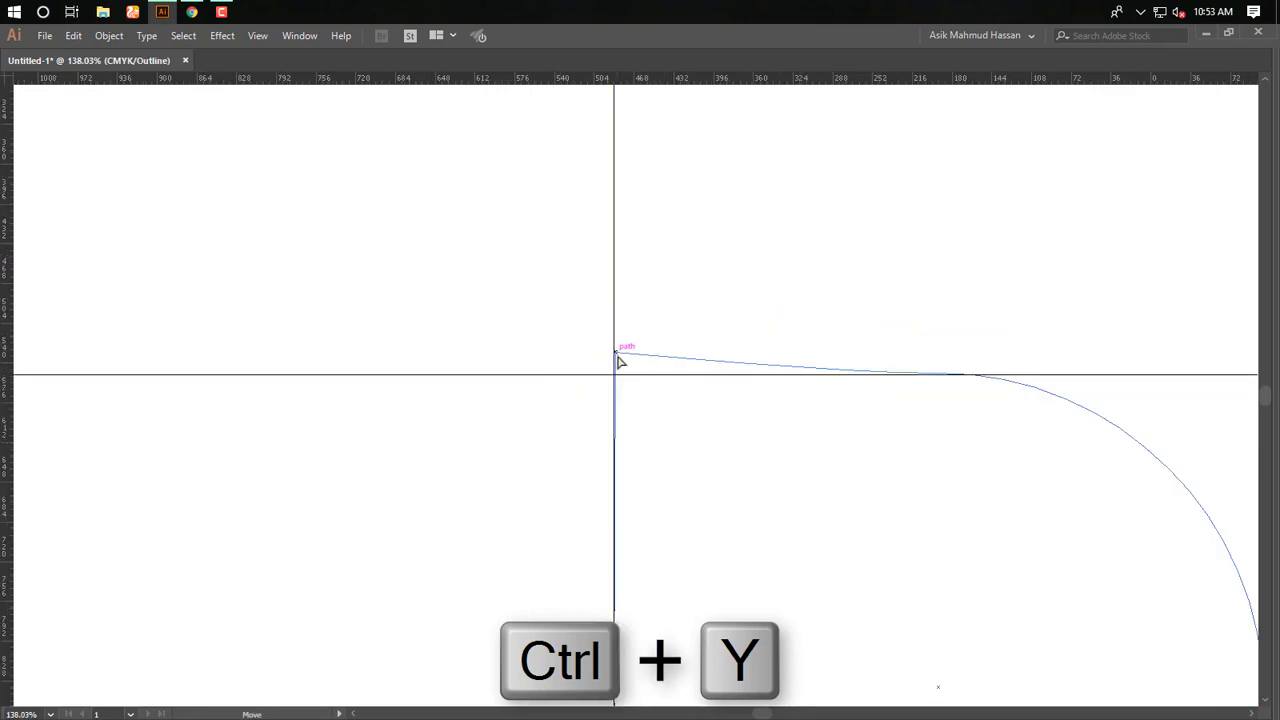
{"action": "left_click_drag", "start_coordinate": [617, 355], "coordinate": [617, 376]}
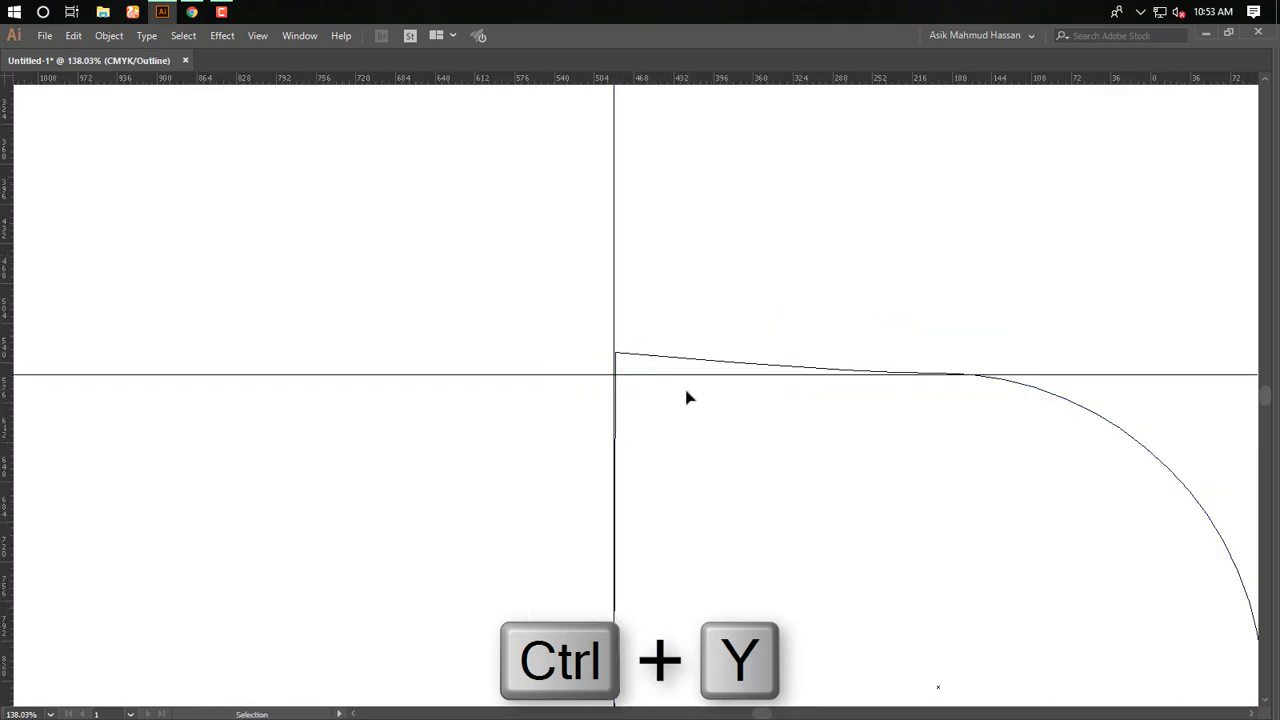
{"action": "key", "text": "Tab"}
{"action": "key", "text": "Tab"}
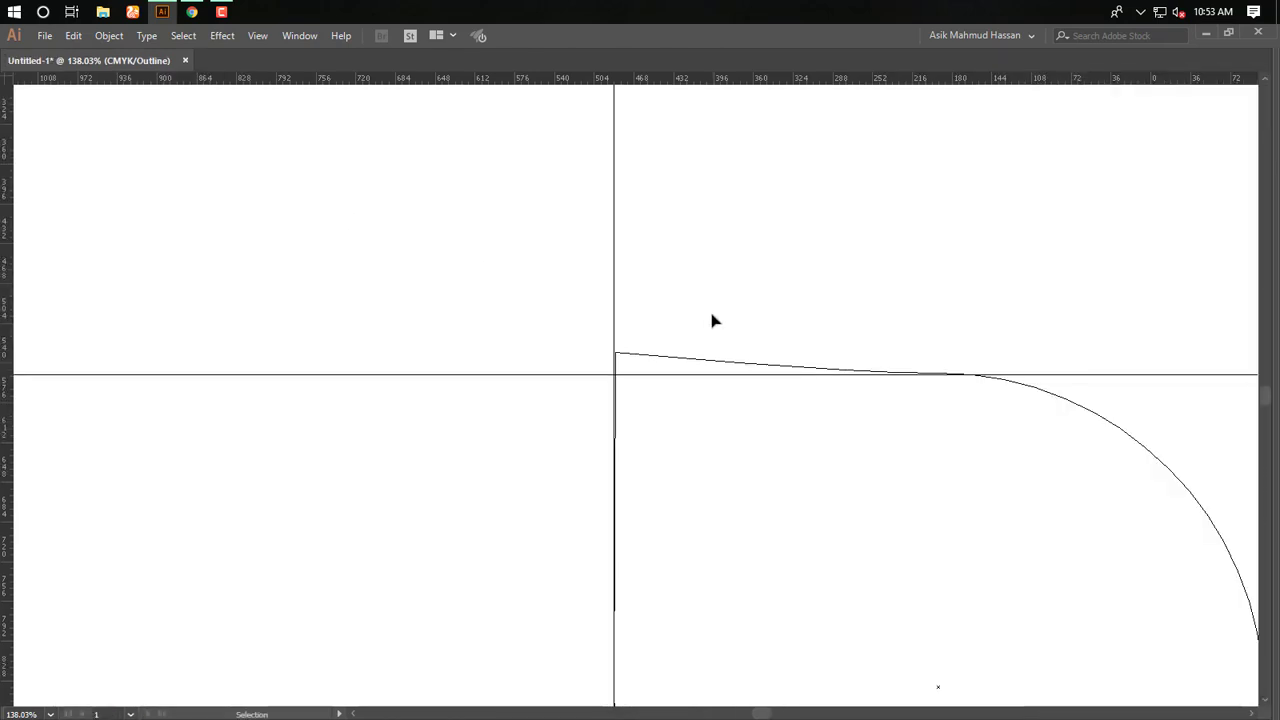
{"action": "key", "text": "ctrl+y"}
{"action": "left_click_drag", "start_coordinate": [537, 399], "coordinate": [539, 400]}
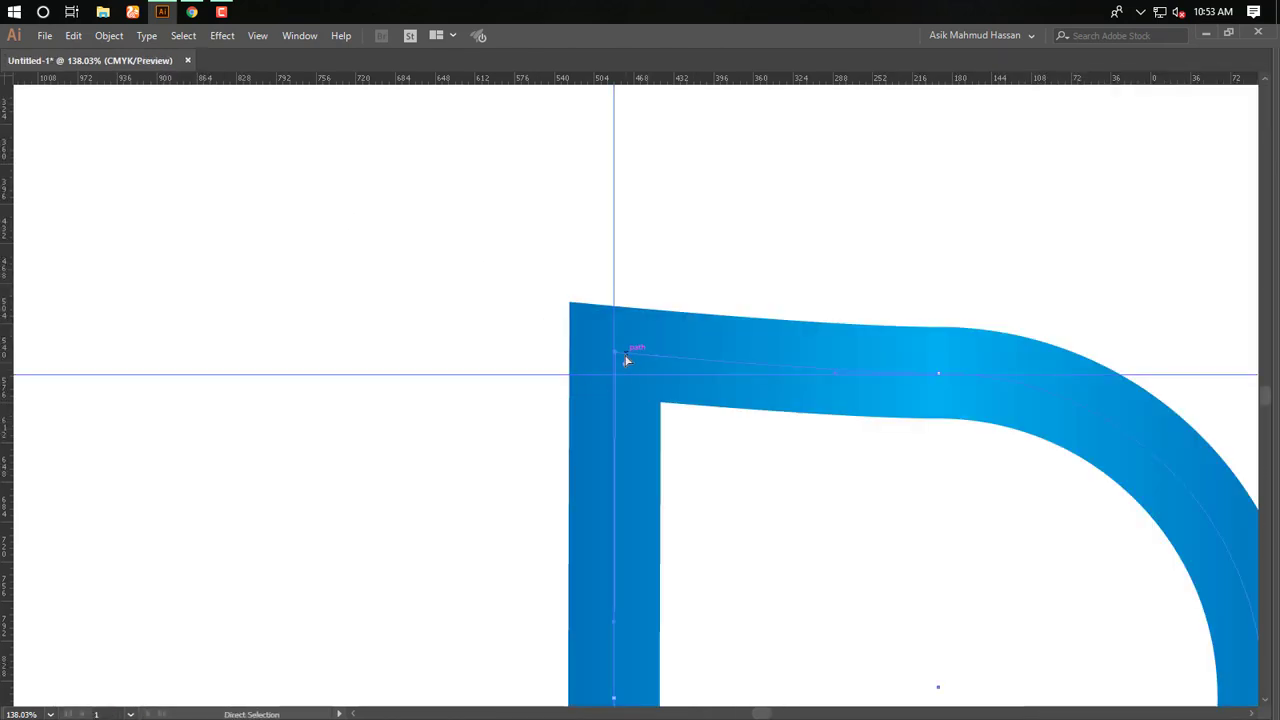
Lock the guides
{"action": "left_click", "coordinate": [708, 242]}
{"action": "right_click", "coordinate": [711, 234]}
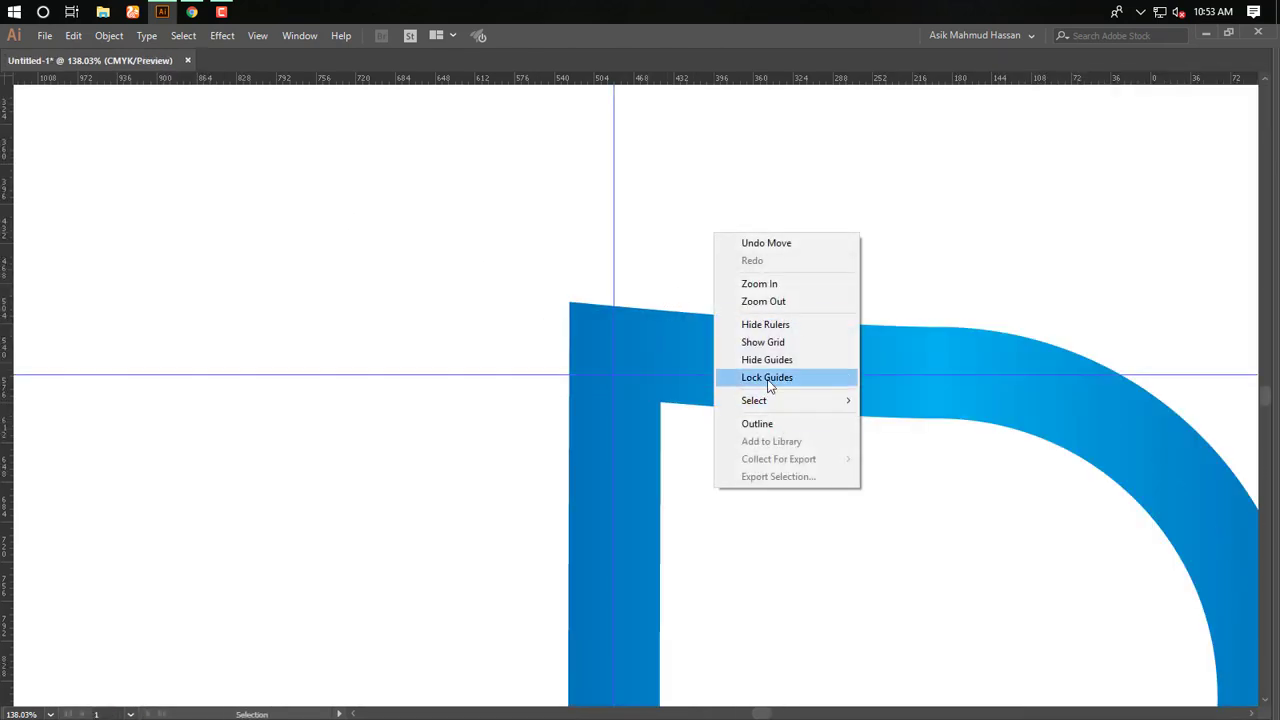
{"action": "left_click", "coordinate": [766, 377]}
Move the corner anchor point down onto the intersection of the two guides
{"action": "left_click", "coordinate": [611, 378]}
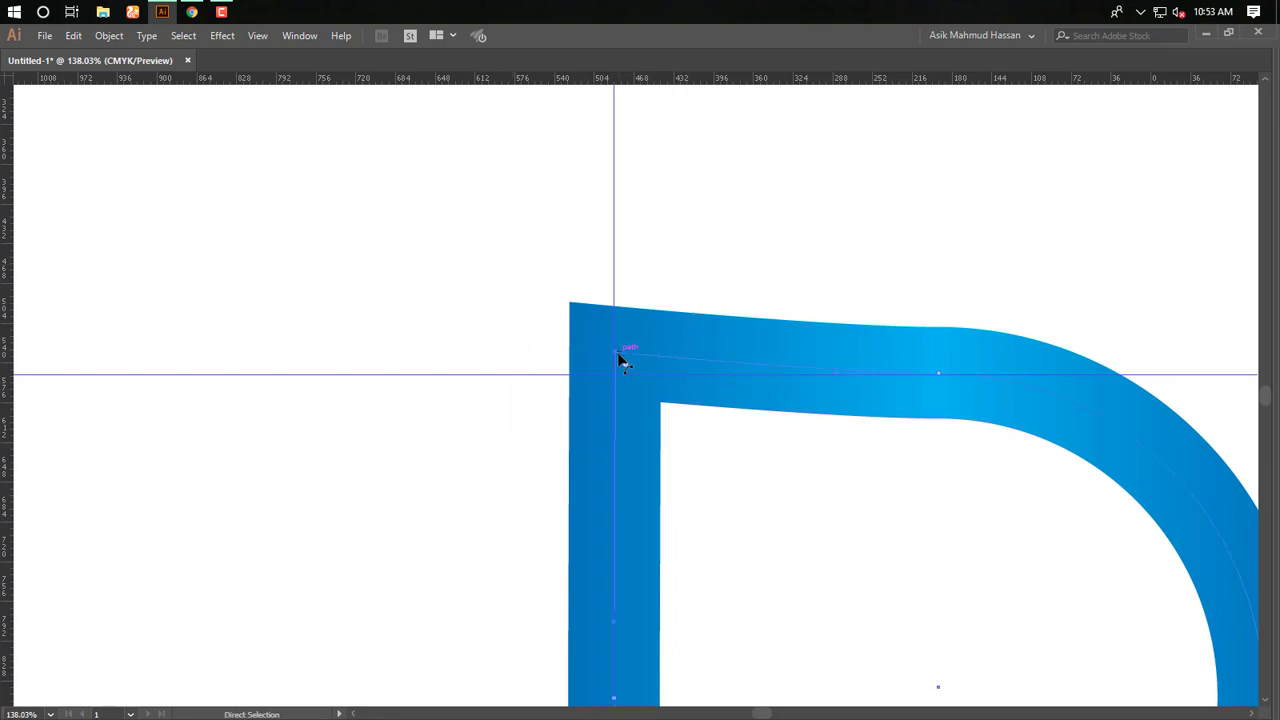
{"action": "left_click", "coordinate": [618, 358]}
{"action": "key", "text": "Tab"}
{"action": "key", "text": "Tab"}
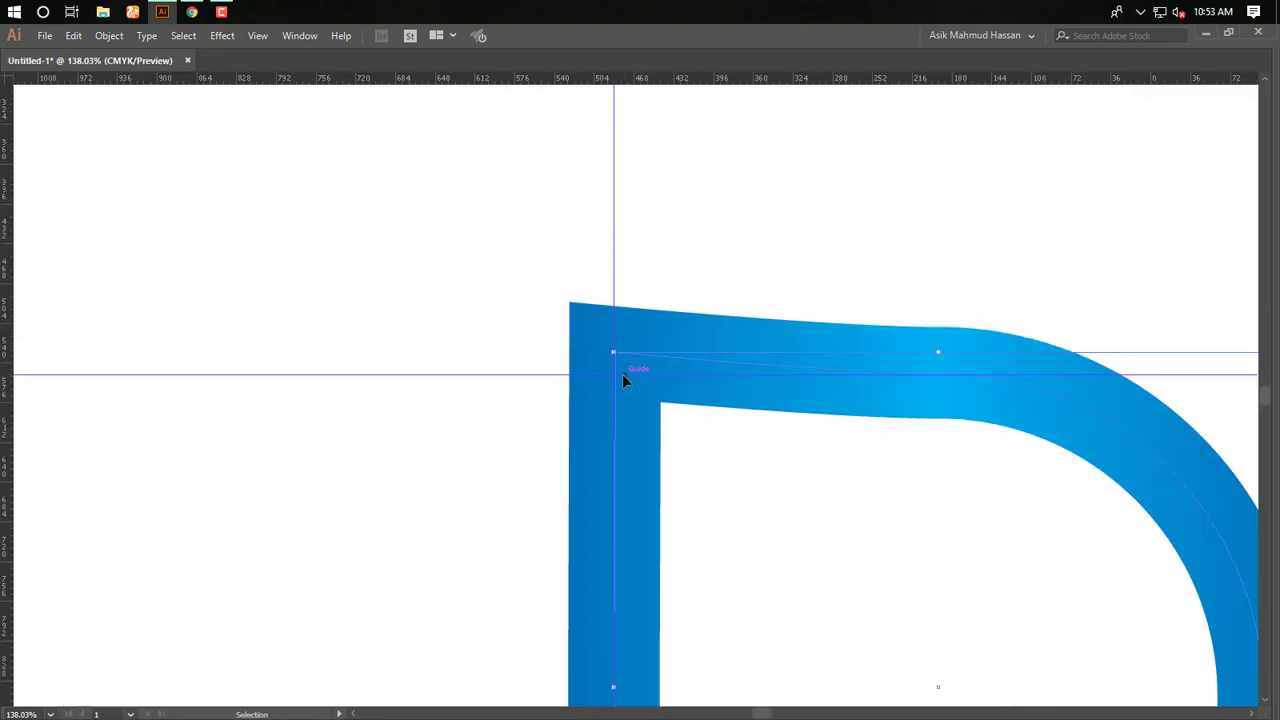
{"action": "left_click_drag", "start_coordinate": [618, 358], "coordinate": [616, 379]}
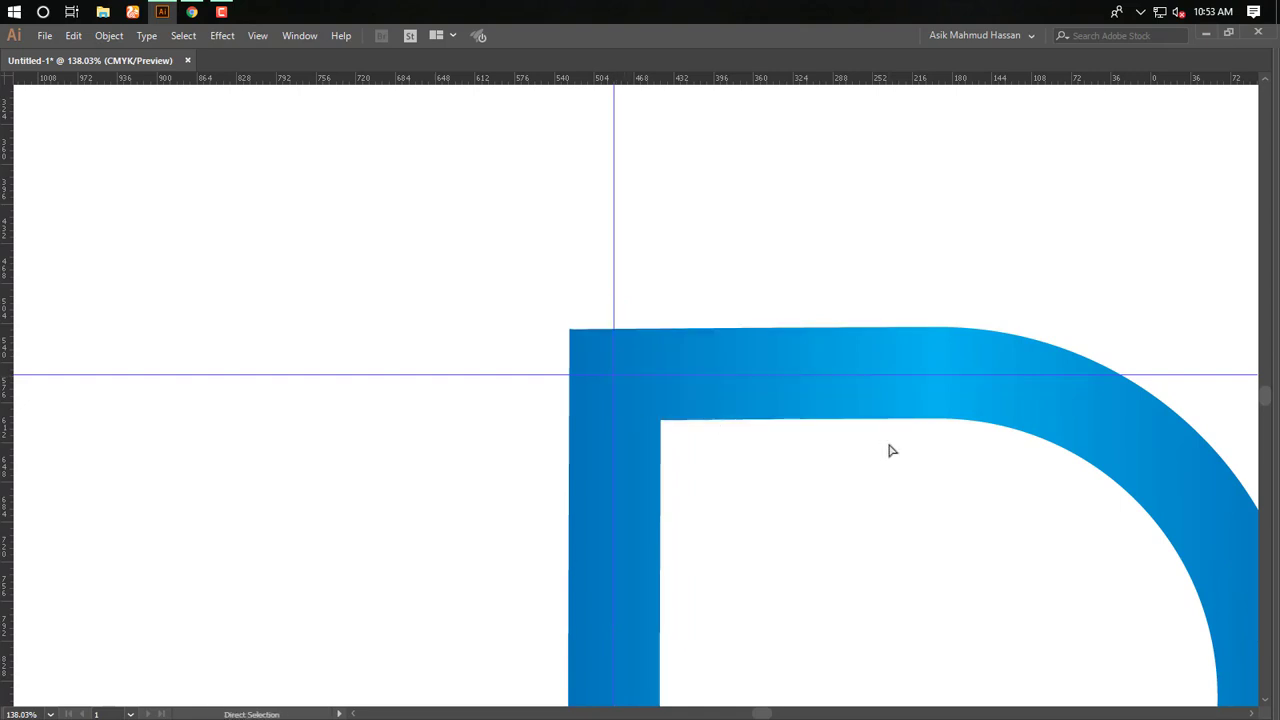
Select the whole teardrop shape and look through the view options
{"action": "key", "text": "ctrl+minus"}
{"action": "key", "text": "ctrl+minus"}
{"action": "key", "text": "ctrl+minus"}
{"action": "key", "text": "ctrl+t"}
{"action": "key", "text": "Tab"}
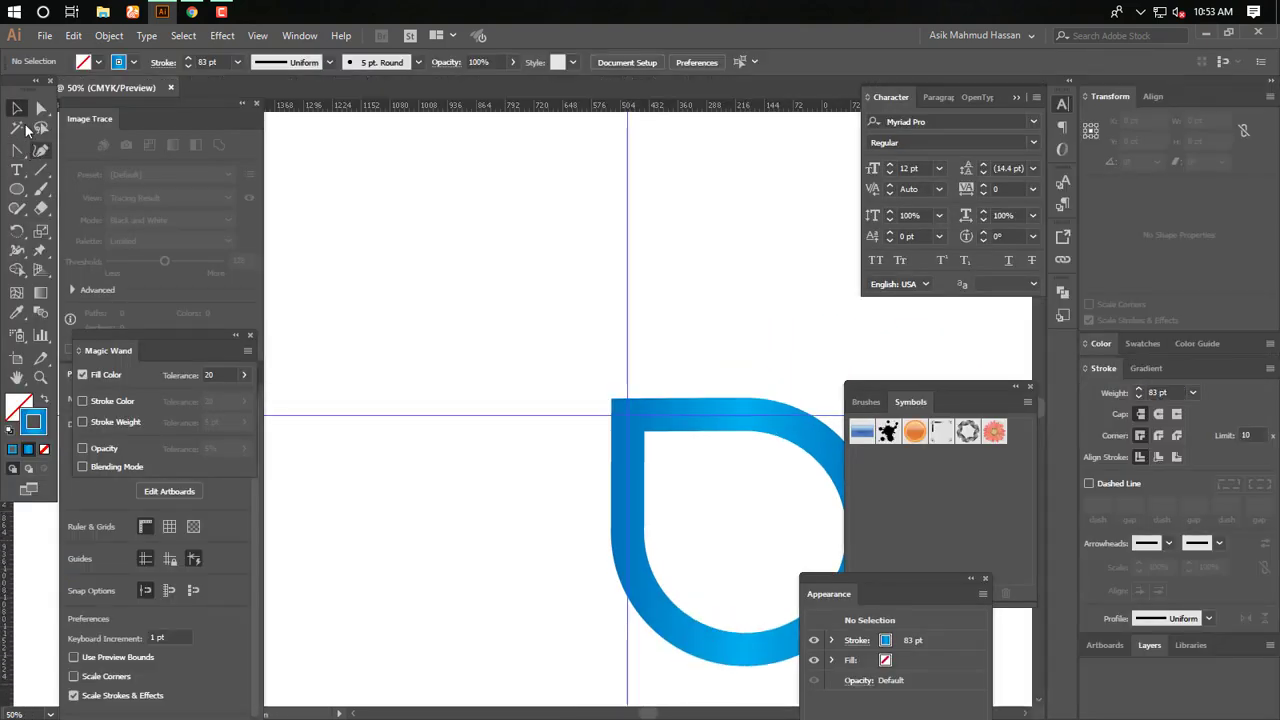
{"action": "key", "text": "Tab"}
{"action": "left_click_drag", "start_coordinate": [851, 337], "coordinate": [734, 277]}
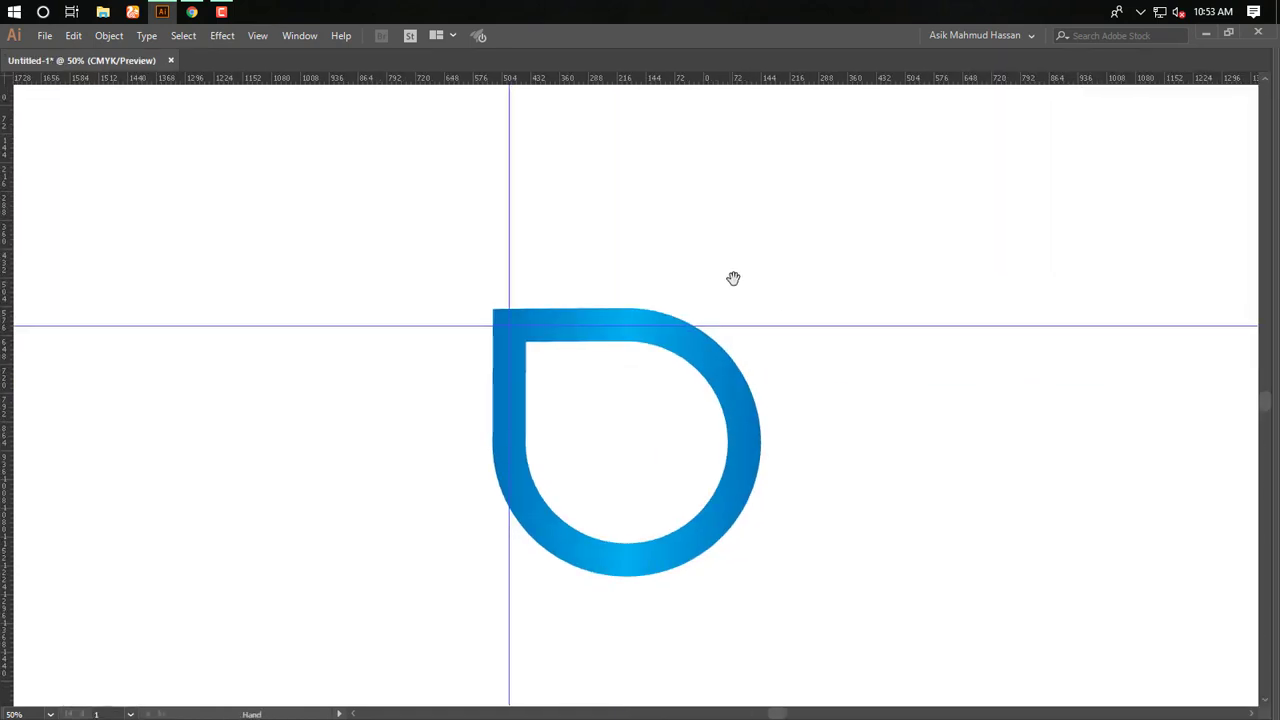
{"action": "left_click_drag", "start_coordinate": [802, 246], "coordinate": [397, 589]}
{"action": "key", "text": "Tab"}
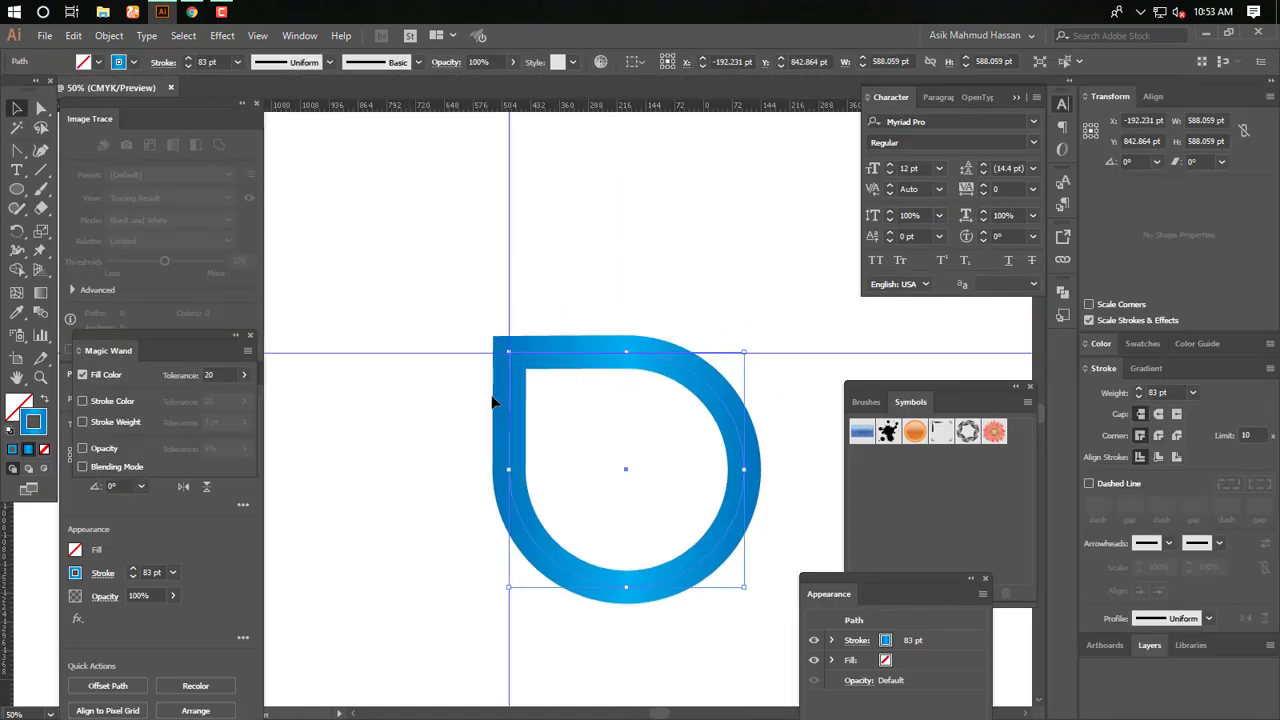
{"action": "key", "text": "Tab"}
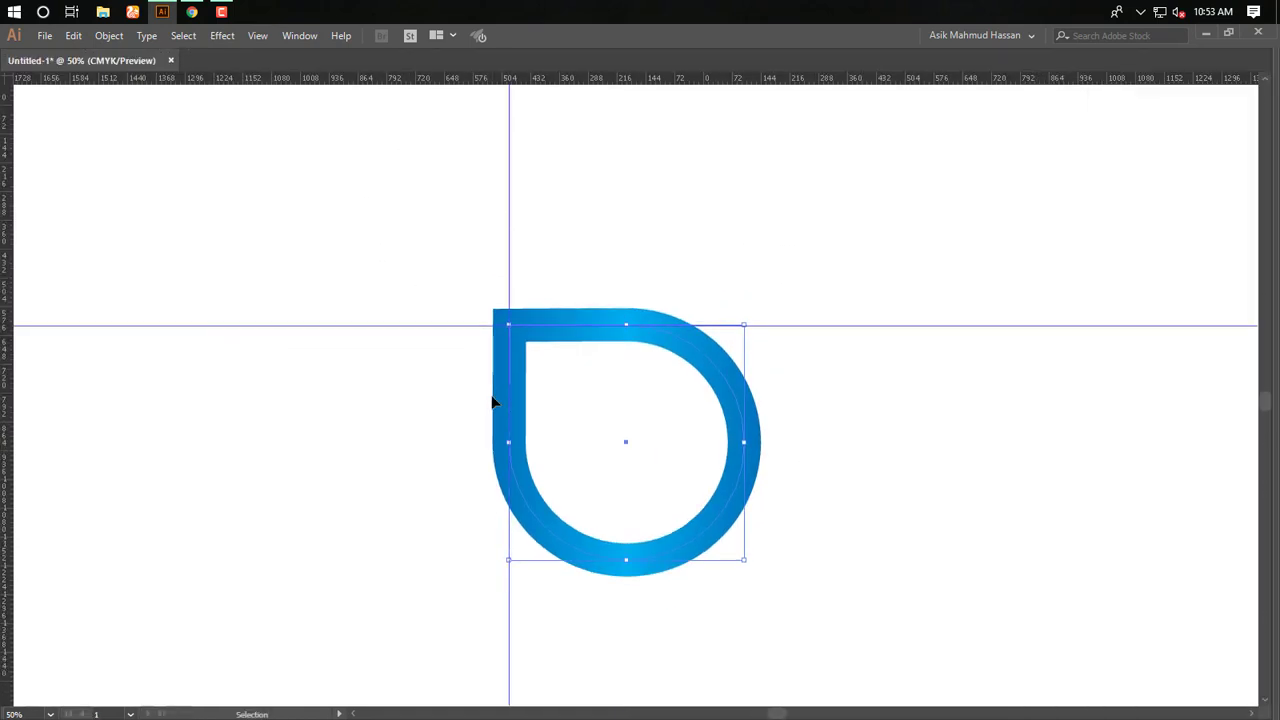
{"action": "left_click", "coordinate": [256, 36]}
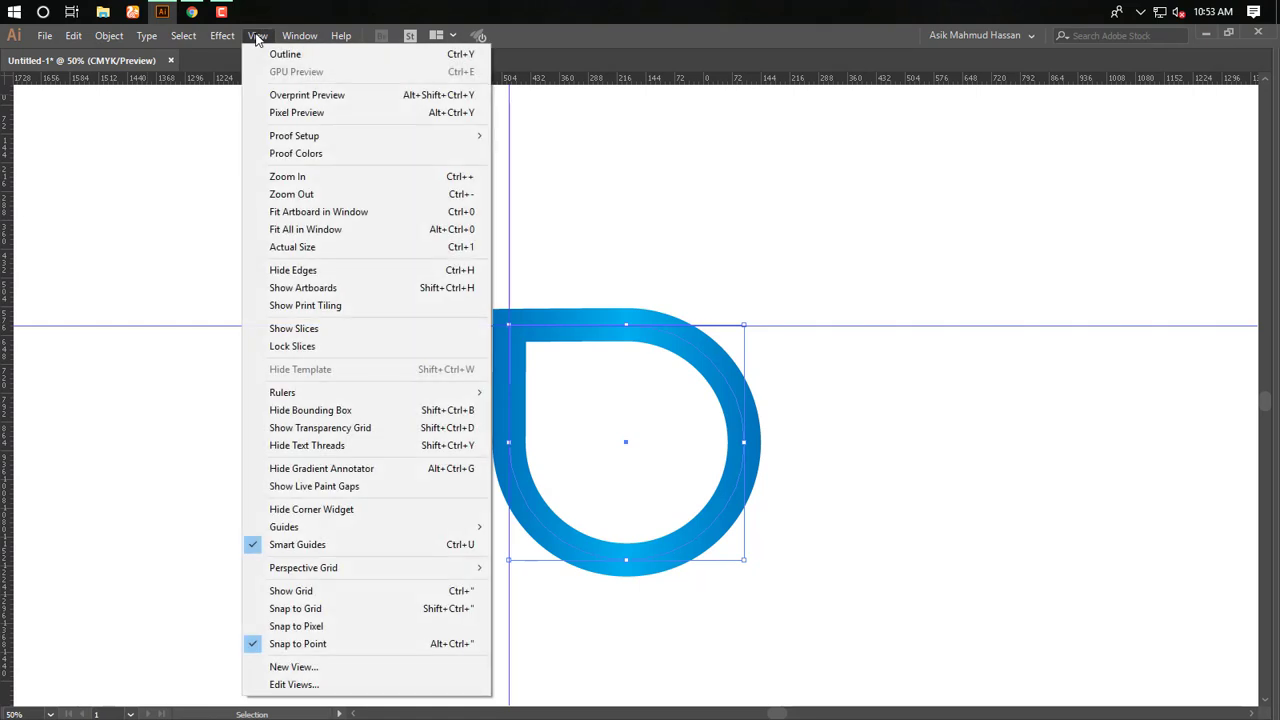
{"action": "left_click", "coordinate": [257, 38]}
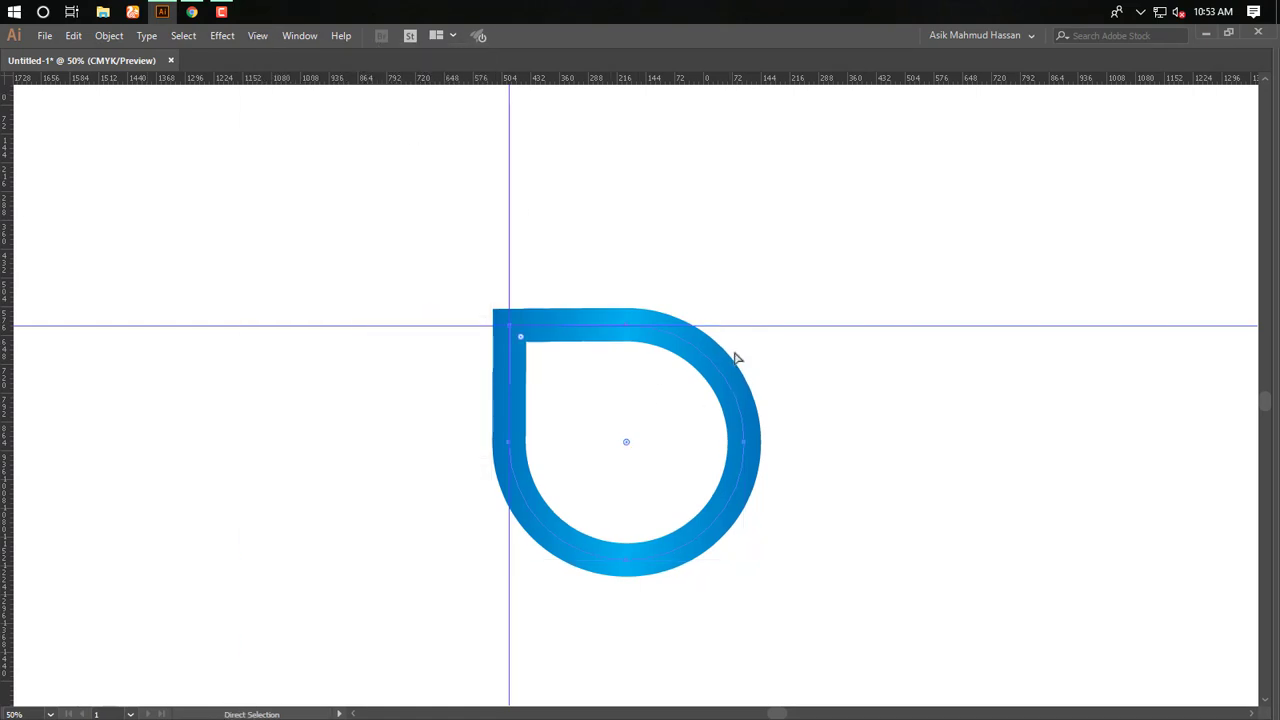
Create a concentric enlarged copy of the teardrop, about 1028 pt wide, and match its stroke to the inner one with the Eyedropper
{"action": "left_click_drag", "start_coordinate": [743, 325], "coordinate": [862, 242]}
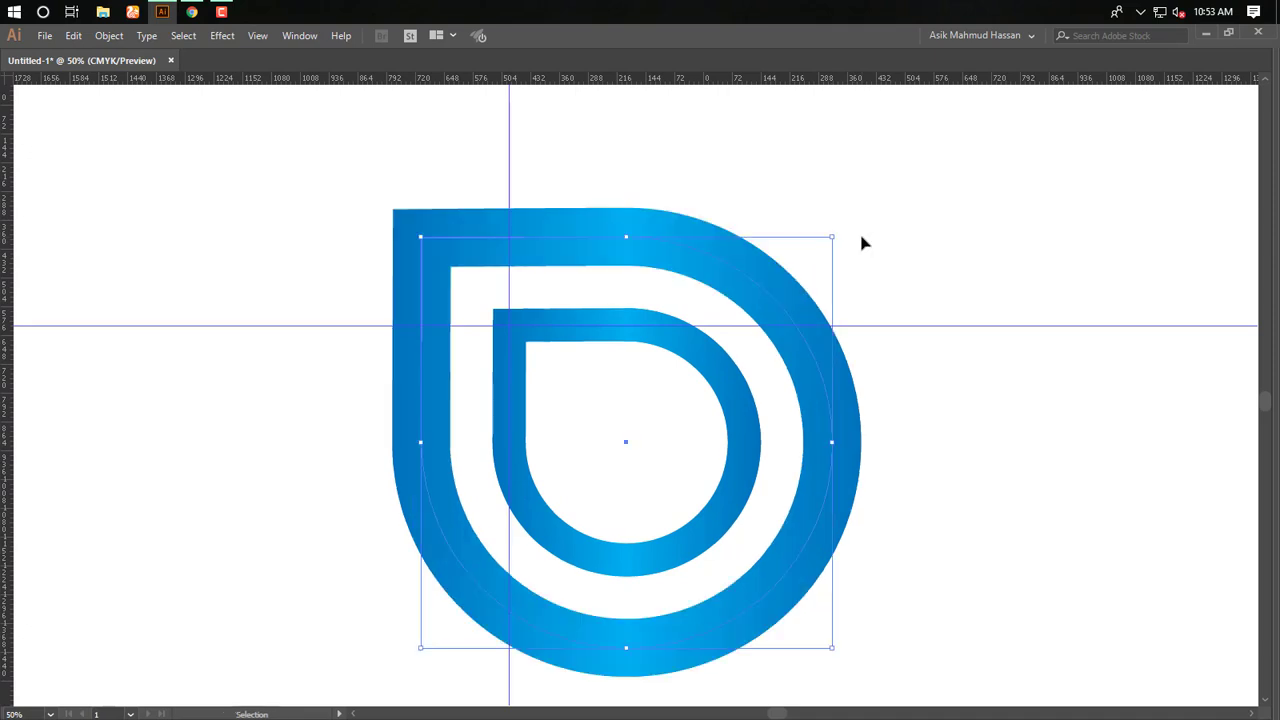
{"action": "key", "text": "Tab"}
{"action": "left_click", "coordinate": [17, 312]}
{"action": "key", "text": "Tab"}
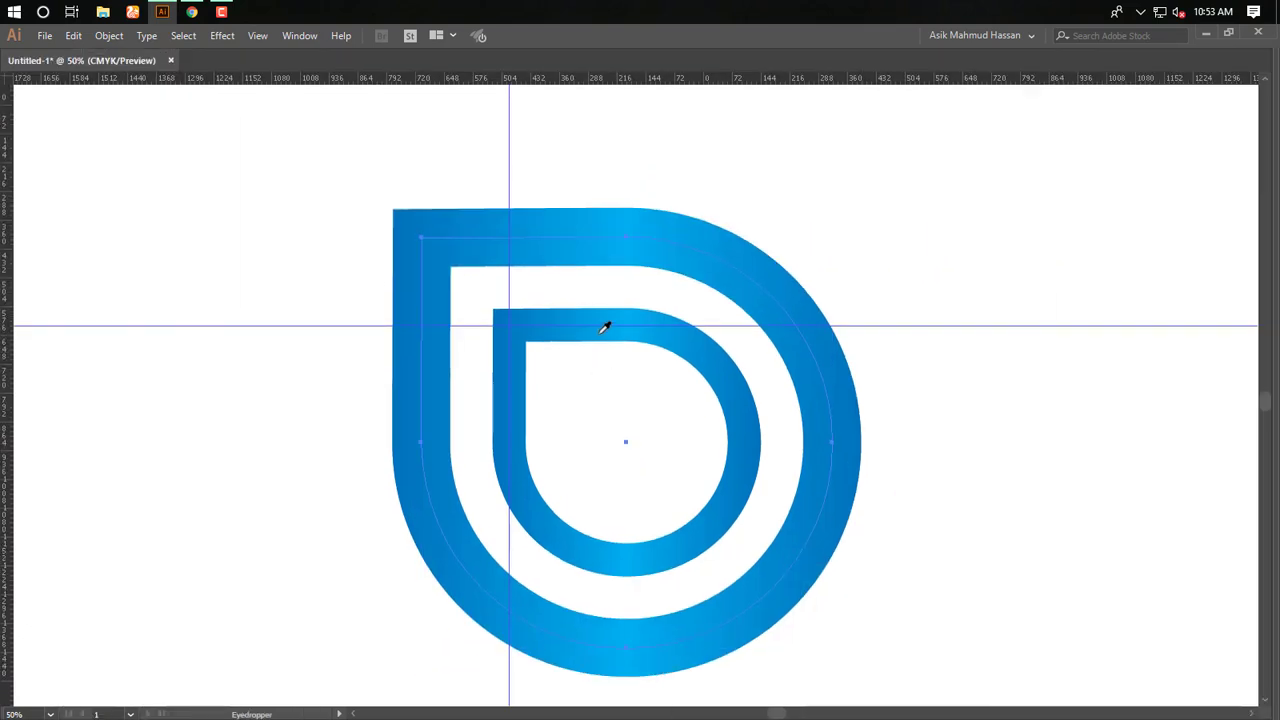
{"action": "left_click", "coordinate": [607, 320]}
{"action": "key", "text": "Tab"}
{"action": "key", "text": "v"}
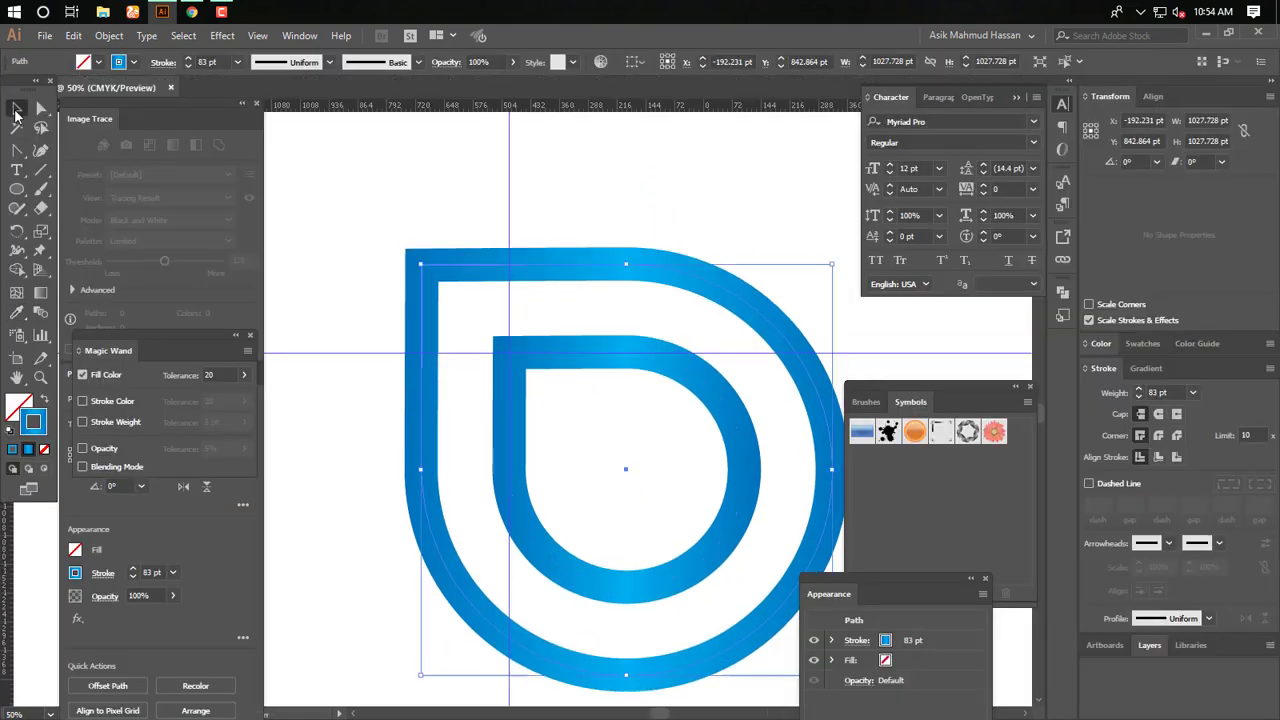
Move both concentric teardrops together to the empty area left of and below the guide intersection
{"action": "key", "text": "Tab"}
{"action": "left_click", "coordinate": [250, 318]}
{"action": "key", "text": "ctrl+minus"}
{"action": "key", "text": "ctrl+minus"}
{"action": "key", "text": "Tab"}
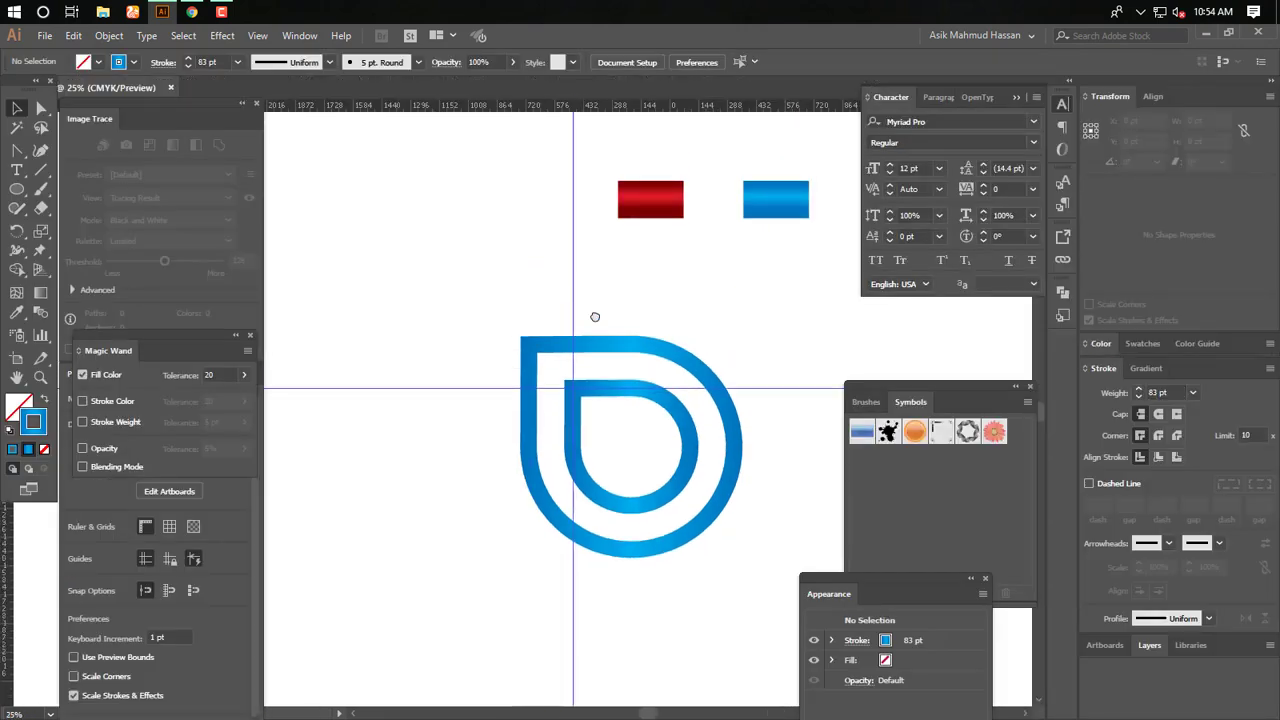
{"action": "left_click_drag", "start_coordinate": [594, 317], "coordinate": [619, 265]}
{"action": "key", "text": "Tab"}
{"action": "left_click_drag", "start_coordinate": [762, 254], "coordinate": [545, 432]}
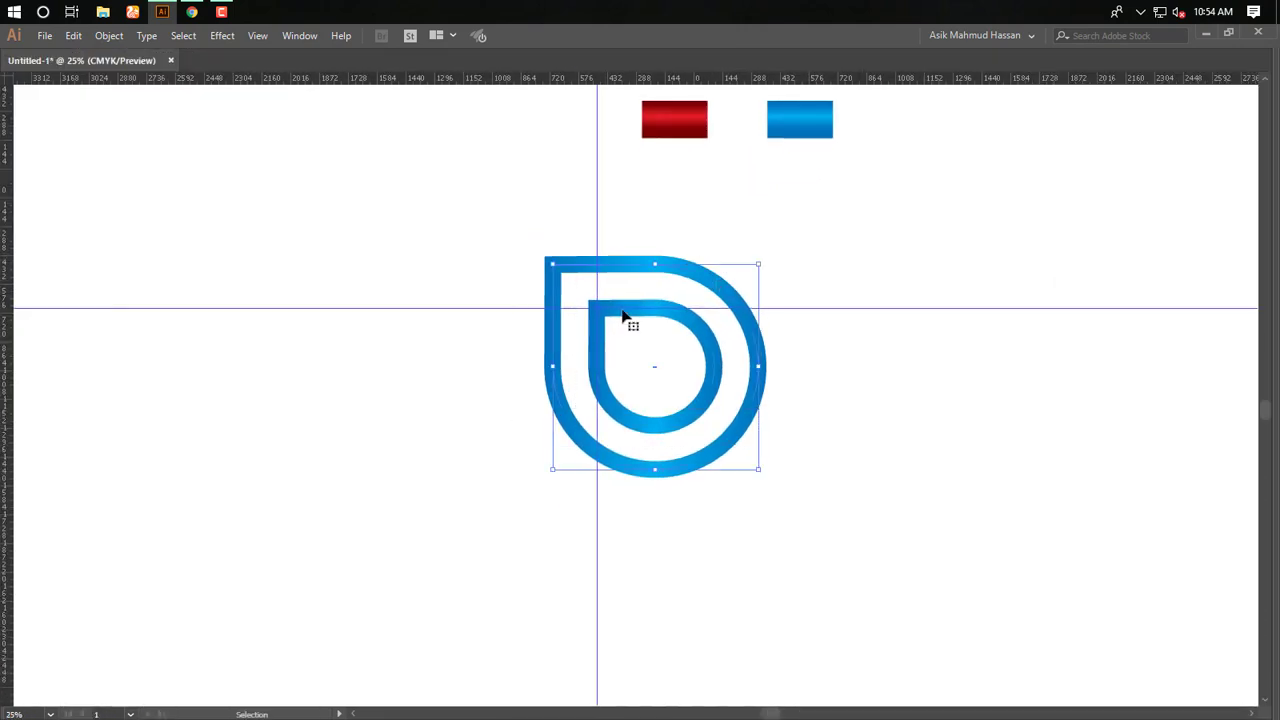
{"action": "left_click_drag", "start_coordinate": [622, 314], "coordinate": [305, 423]}
{"action": "key", "text": "Tab"}
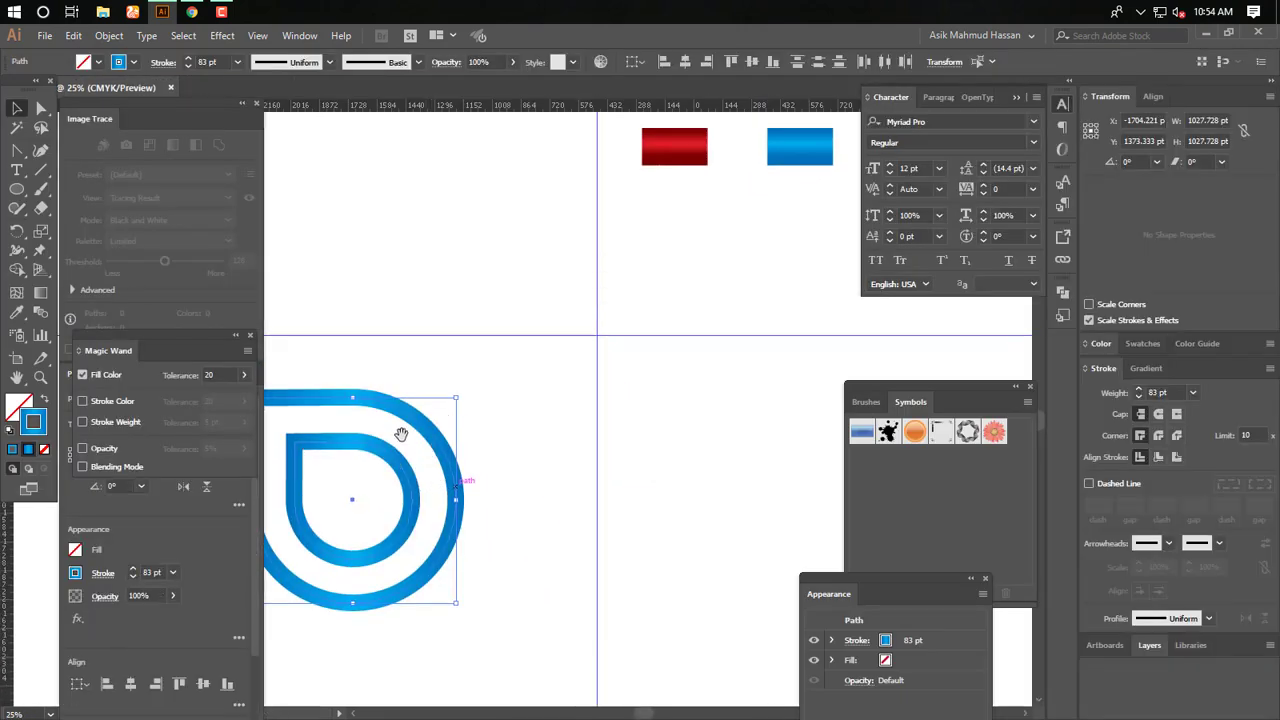
Set the stroke weight of both teardrops to 127 pt
{"action": "left_click", "coordinate": [1170, 392]}
{"action": "key", "text": "Up"}
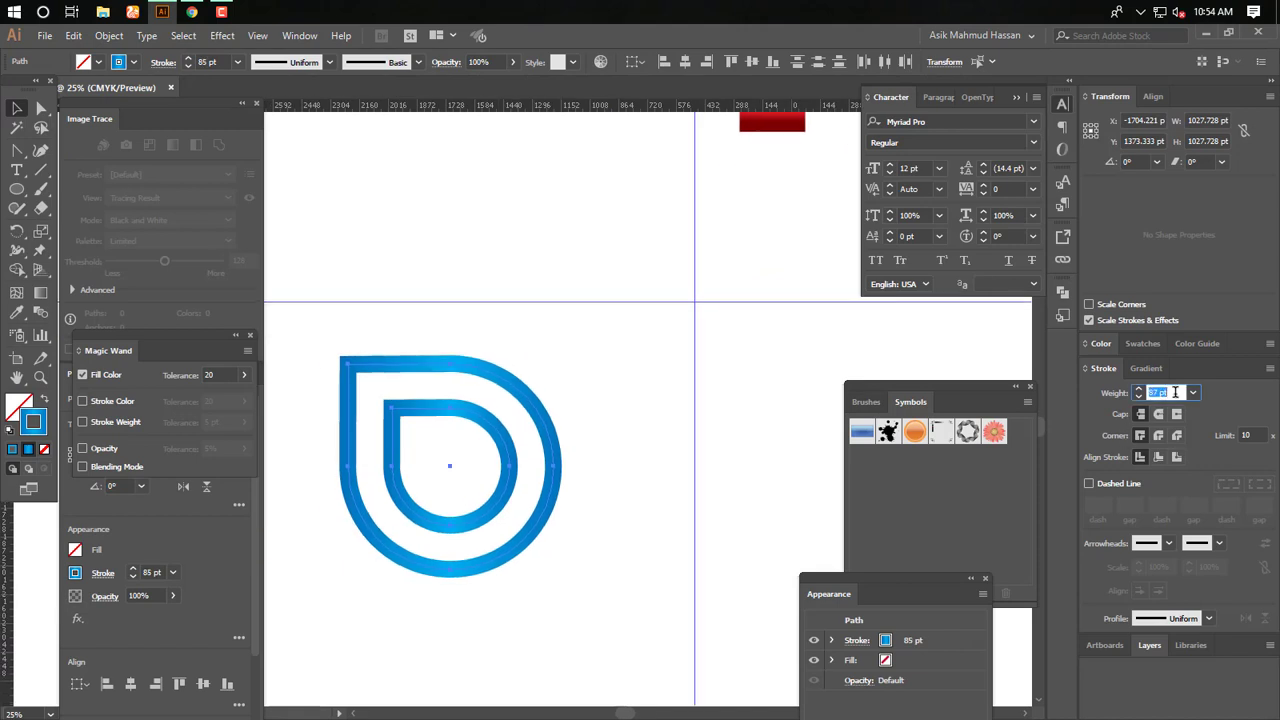
{"action": "key", "text": "Up"}
{"action": "key", "text": "Up"}
{"action": "key", "text": "Up"}
{"action": "key", "text": "Up"}
{"action": "key", "text": "Up"}
{"action": "key", "text": "Up"}
{"action": "key", "text": "Up"}
{"action": "key", "text": "Up"}
{"action": "key", "text": "Up"}
{"action": "key", "text": "Up"}
{"action": "key", "text": "Up"}
{"action": "key", "text": "Up"}
{"action": "key", "text": "Up"}
{"action": "key", "text": "Up"}
{"action": "key", "text": "Up"}
{"action": "key", "text": "Up"}
{"action": "key", "text": "Up"}
{"action": "key", "text": "Up"}
{"action": "key", "text": "Up"}
{"action": "key", "text": "Up"}
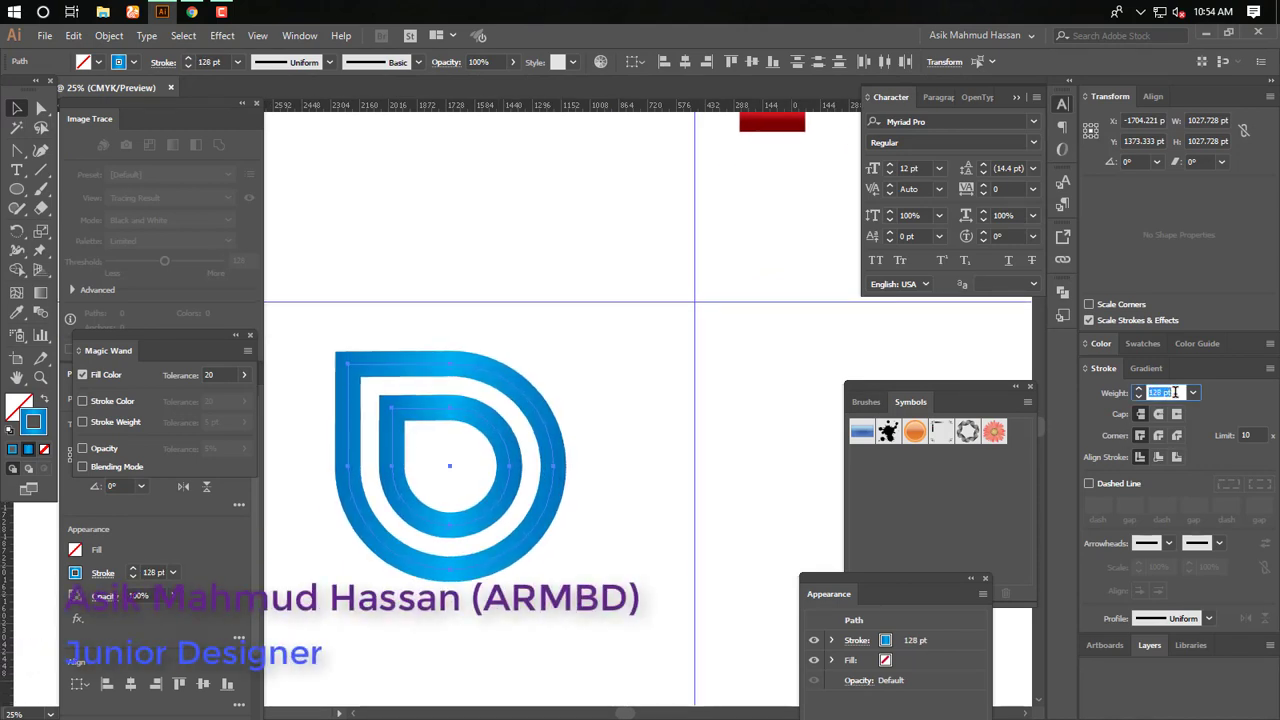
{"action": "key", "text": "Down"}
{"action": "key", "text": "Return"}
Draw a vertical line about 978 pt long extending upward from the inner teardrop's straight left side
{"action": "left_click", "coordinate": [671, 580]}
{"action": "key", "text": "Tab"}
{"action": "key", "text": "z"}
{"action": "left_click_drag", "start_coordinate": [144, 210], "coordinate": [770, 650]}
{"action": "key", "text": "Tab"}
{"action": "left_click_drag", "start_coordinate": [494, 236], "coordinate": [508, 338]}
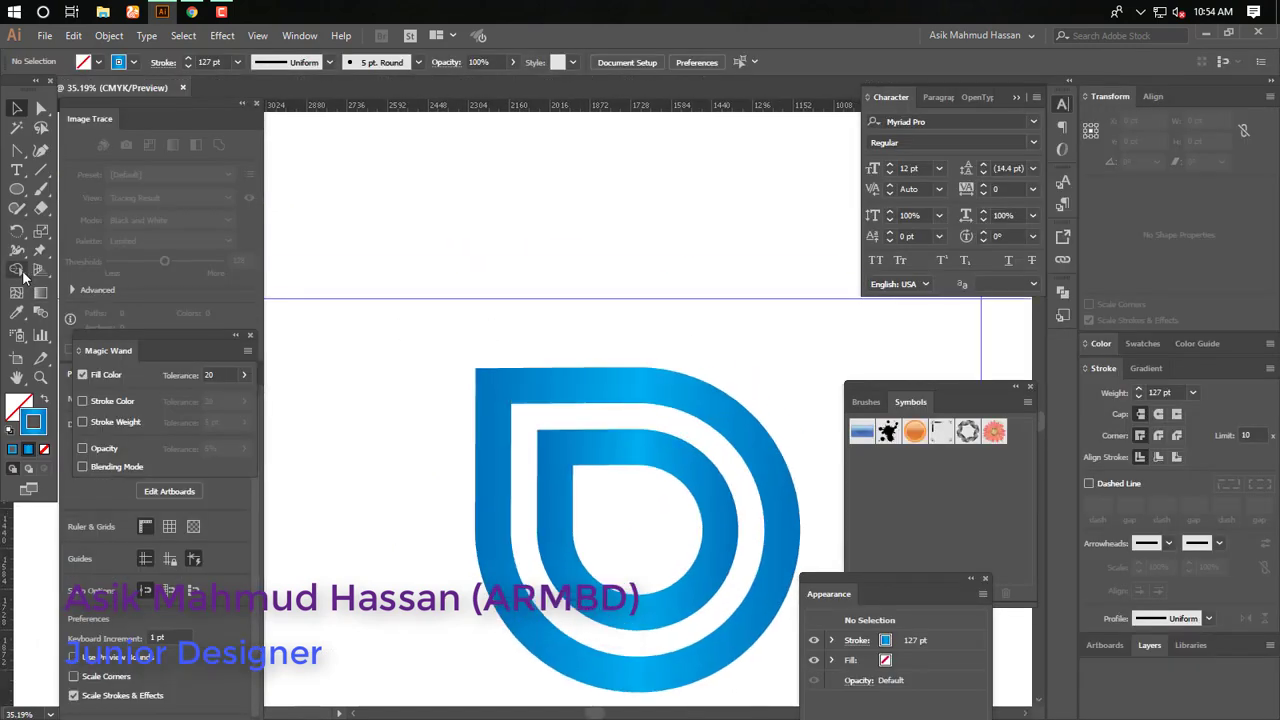
{"action": "left_click", "coordinate": [40, 170]}
{"action": "key", "text": "Tab"}
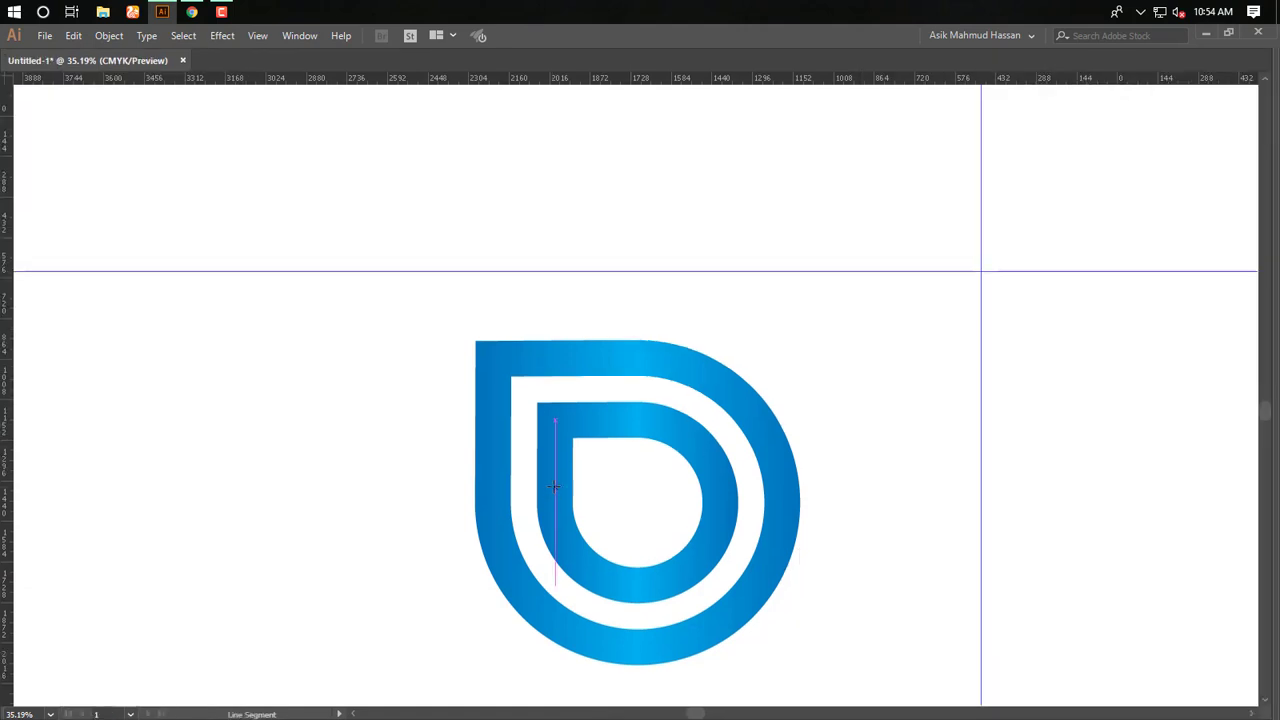
{"action": "left_click_drag", "start_coordinate": [555, 481], "coordinate": [555, 205]}
{"action": "key", "text": "Tab"}
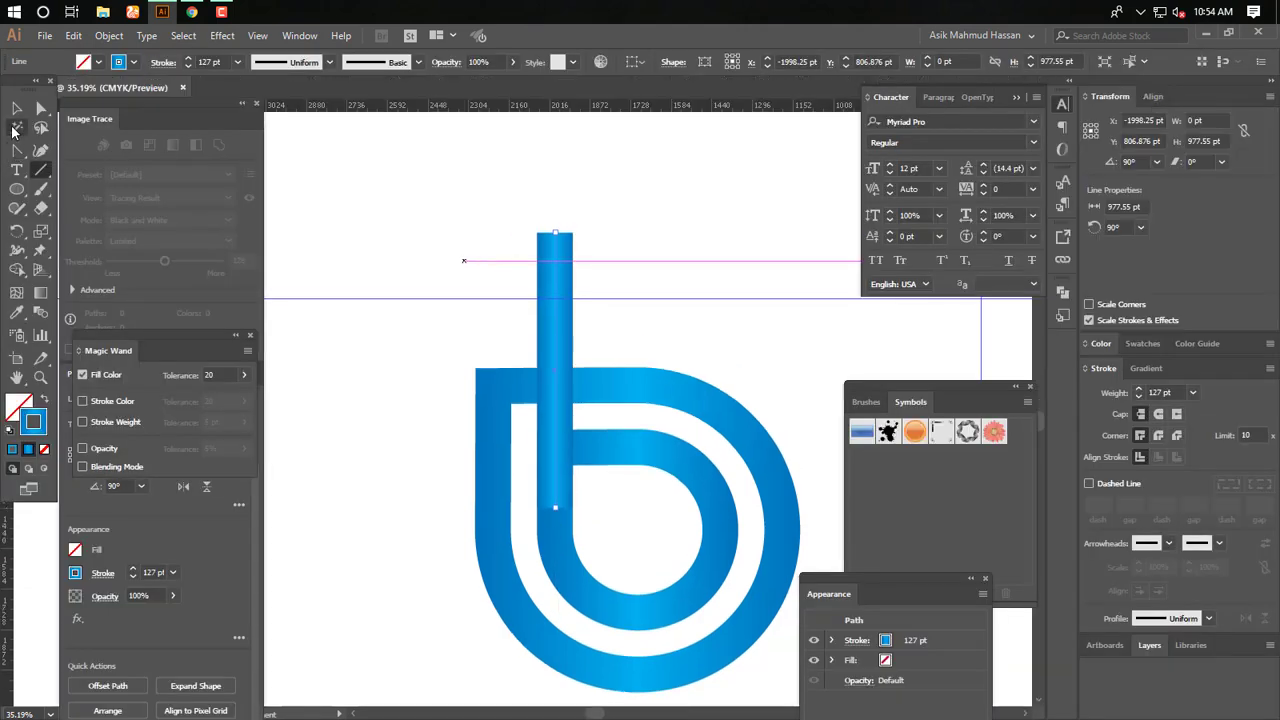
Duplicate the vertical line onto the outer teardrop's left side to form the second stem of the letter b
{"action": "key", "text": "v"}
{"action": "key", "text": "Tab"}
{"action": "left_click_drag", "start_coordinate": [547, 330], "coordinate": [494, 331], "text": "alt"}
{"action": "key", "text": "Tab"}
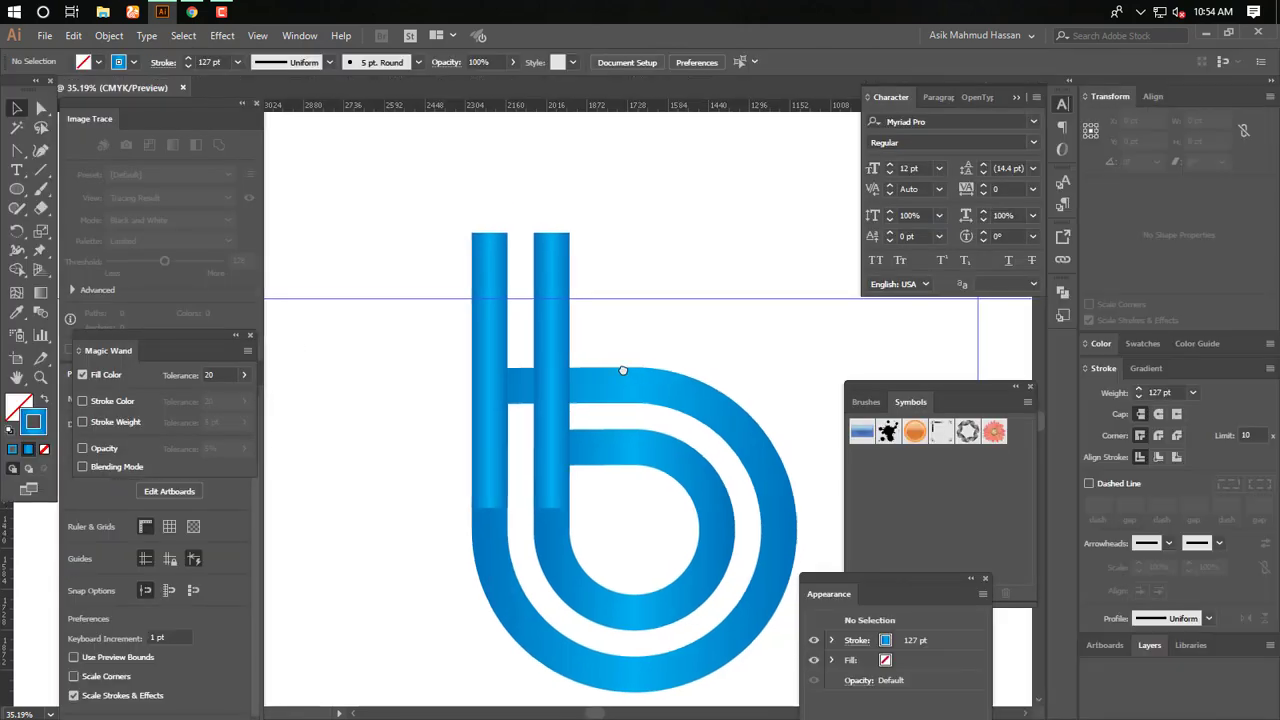
Duplicate the whole double-lined b to the right of the original as a backup copy
{"action": "left_click_drag", "start_coordinate": [648, 320], "coordinate": [414, 563]}
{"action": "key", "text": "Tab"}
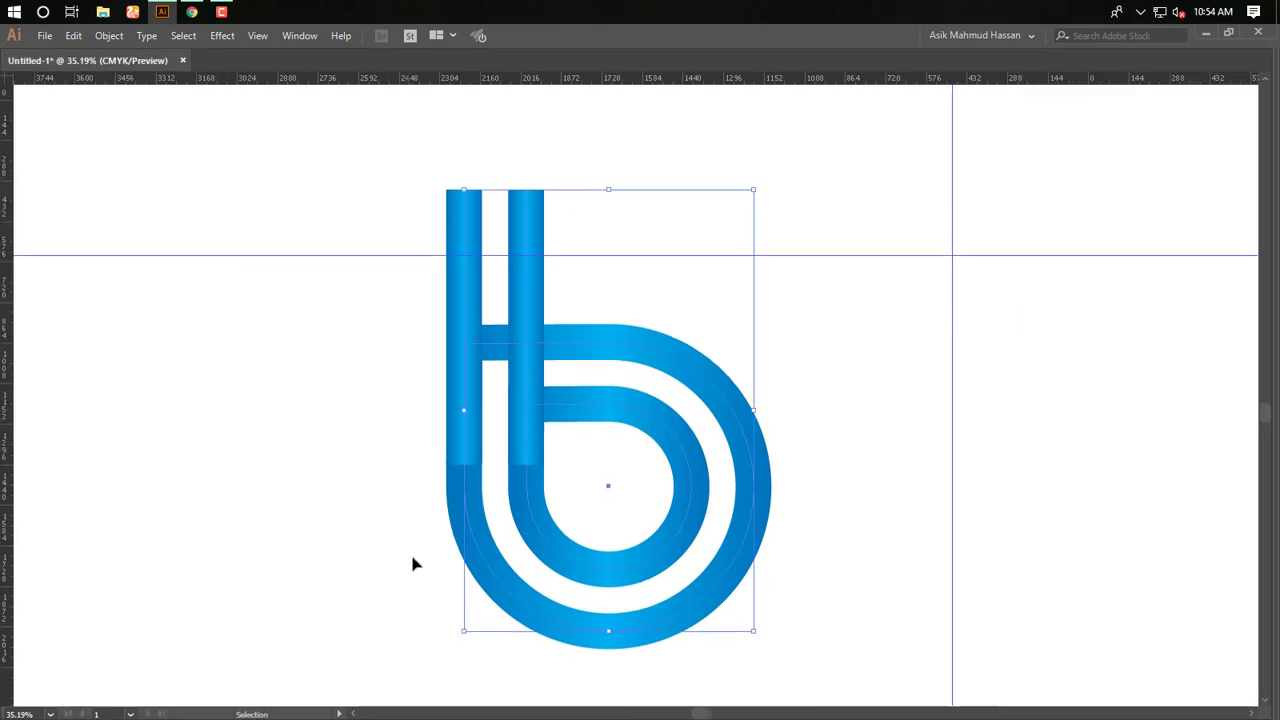
{"action": "key", "text": "Tab"}
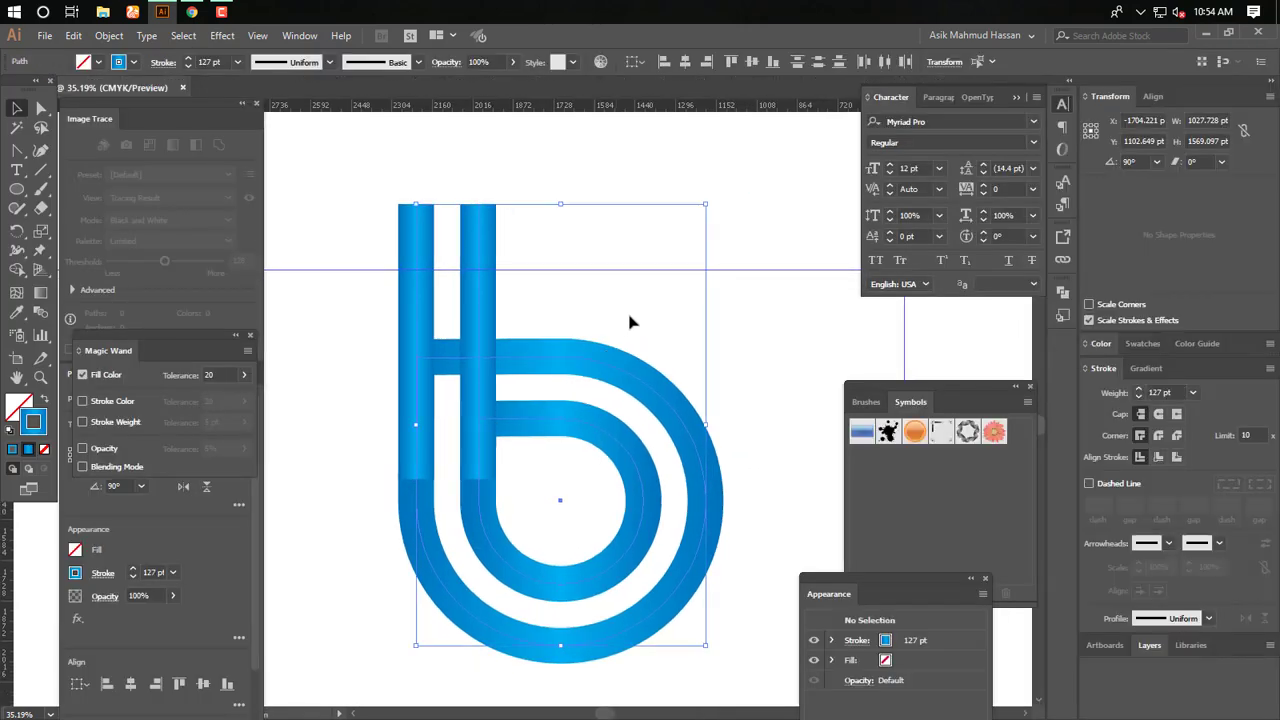
{"action": "left_click_drag", "start_coordinate": [634, 298], "coordinate": [360, 552]}
{"action": "key", "text": "Tab"}
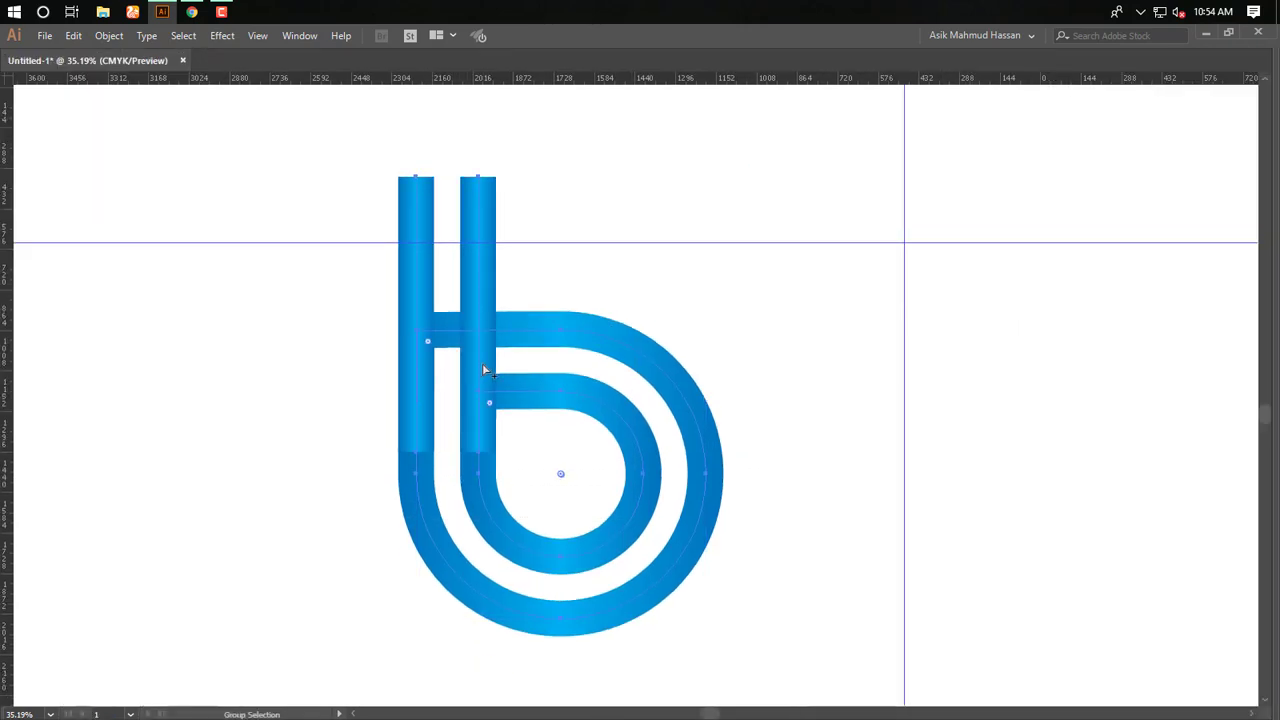
{"action": "left_click_drag", "start_coordinate": [564, 372], "coordinate": [1029, 372]}
Expand the fill and stroke of all paths in the original b on the left
{"action": "left_click_drag", "start_coordinate": [674, 257], "coordinate": [318, 636]}
{"action": "key", "text": "Tab"}
{"action": "left_click", "coordinate": [109, 35]}
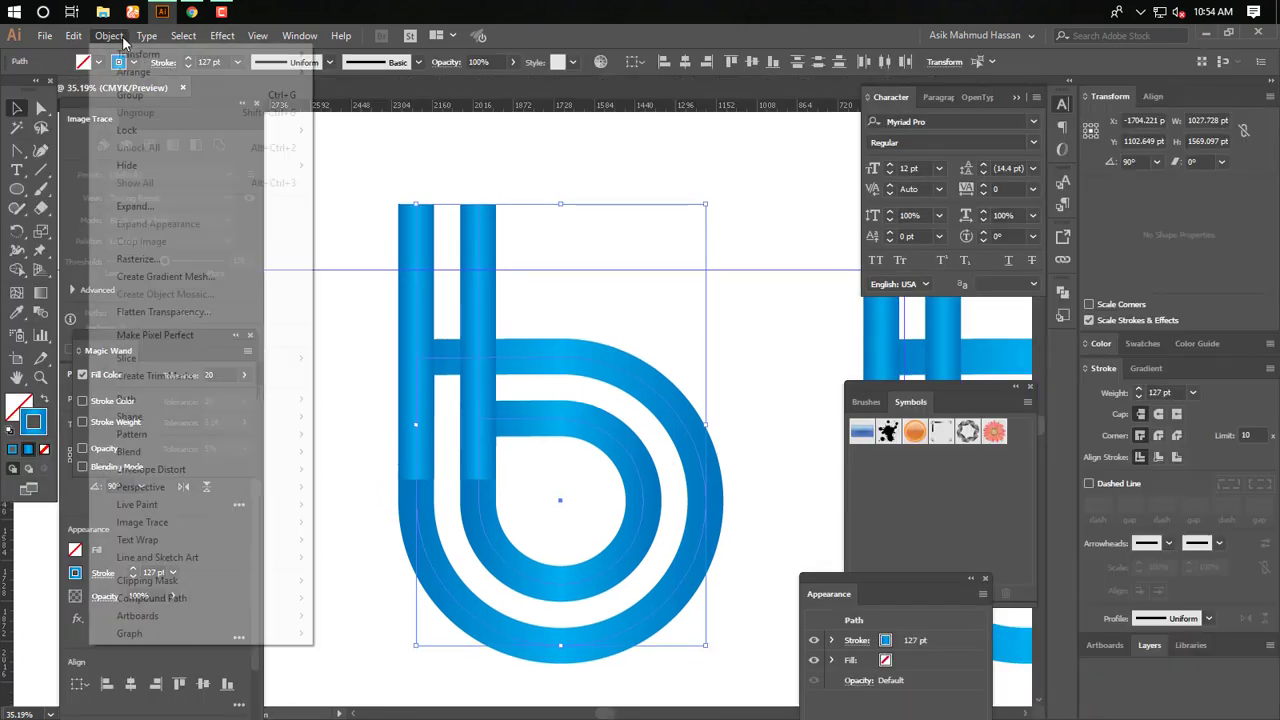
{"action": "left_click", "coordinate": [162, 208]}
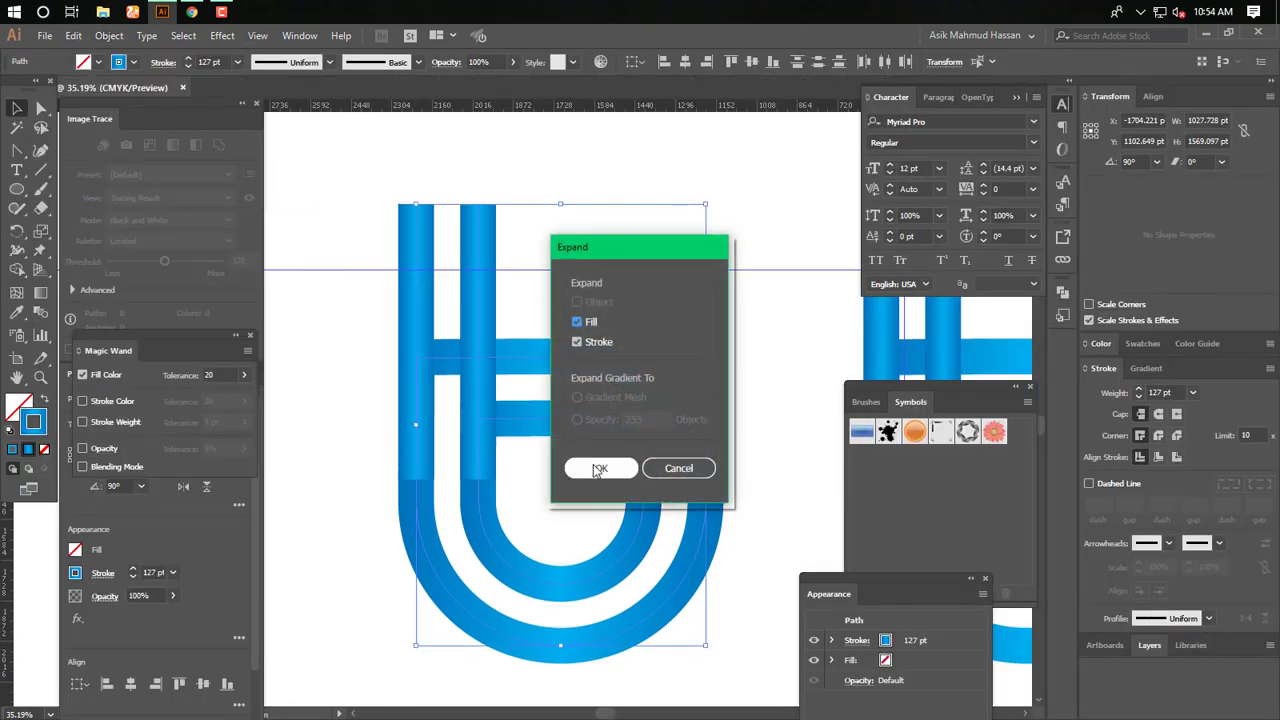
{"action": "left_click", "coordinate": [601, 468]}
{"action": "key", "text": "Tab"}
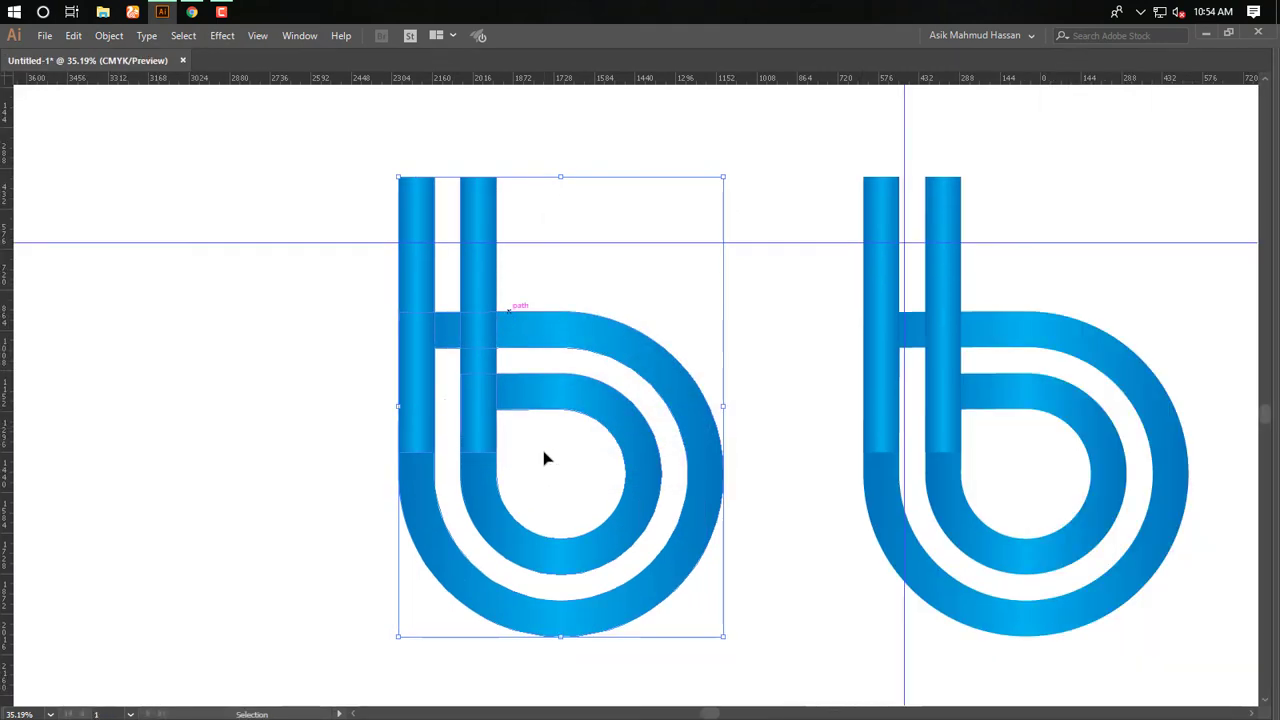
Redirect the gradient of both expanded stems so it runs vertically along their length
{"action": "left_click", "coordinate": [562, 287]}
{"action": "left_click", "coordinate": [423, 286], "text": "shift"}
{"action": "key", "text": "Tab"}
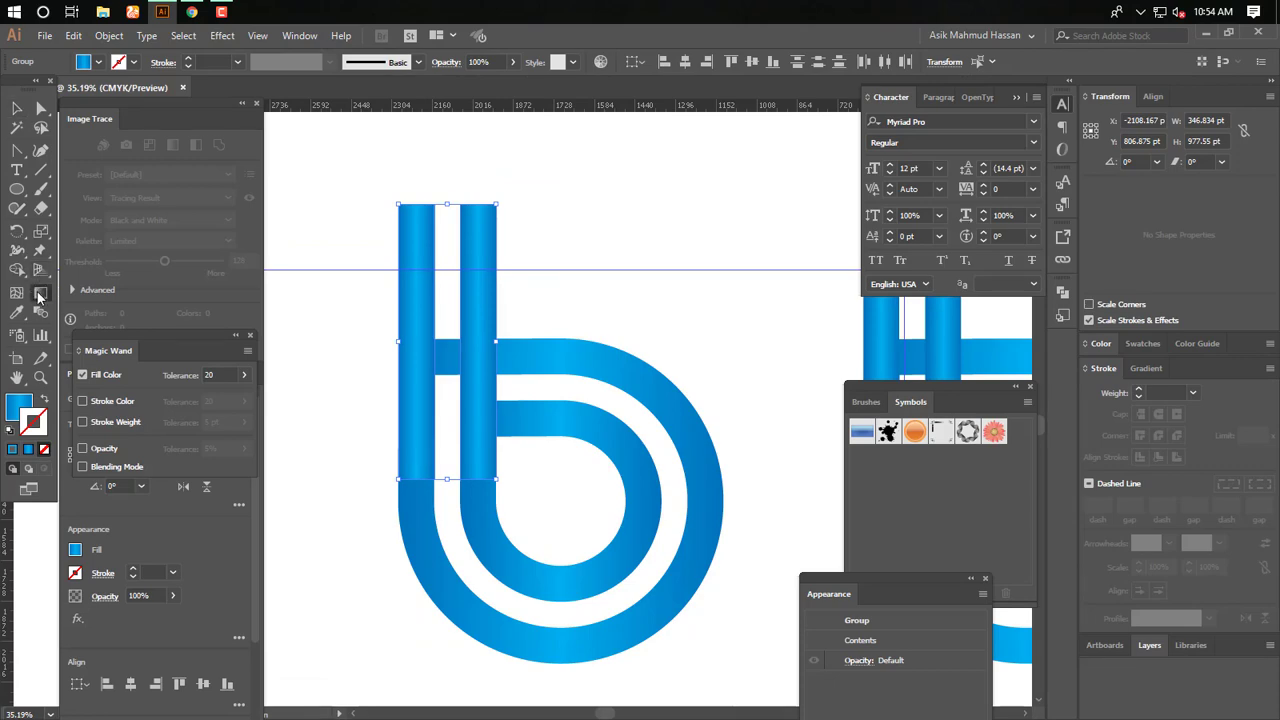
{"action": "key", "text": "Tab"}
{"action": "key", "text": "Tab"}
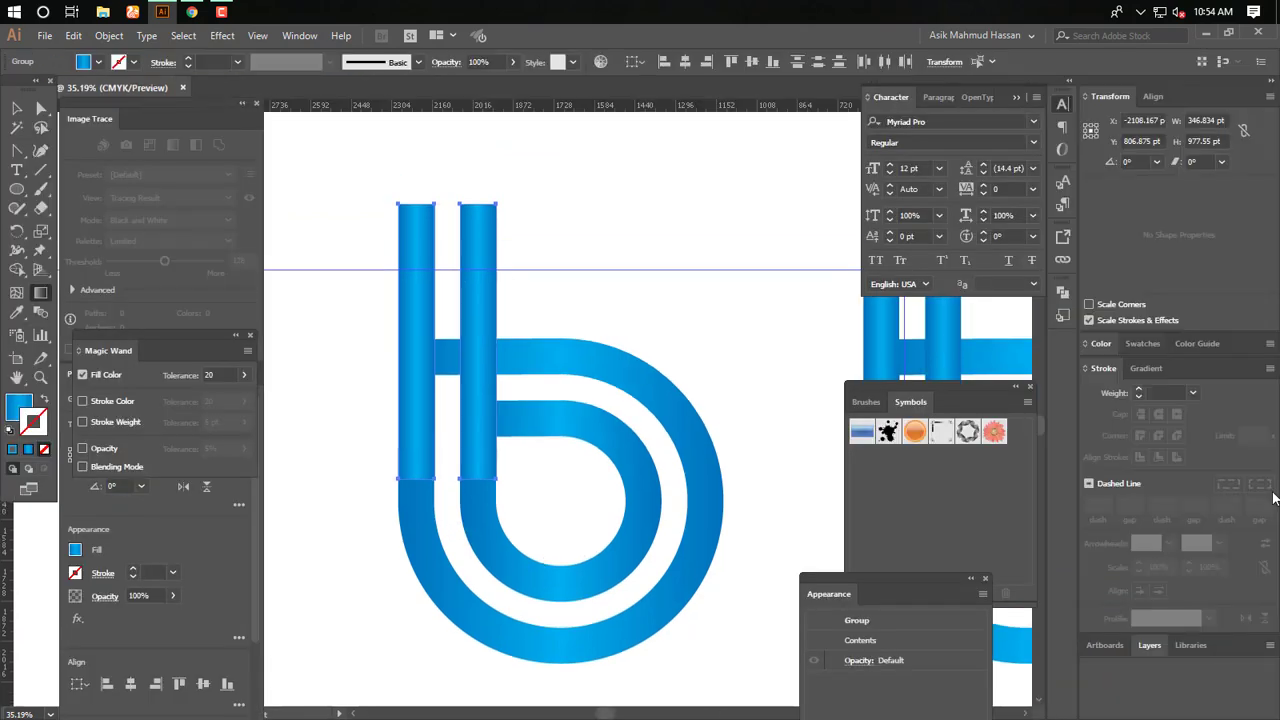
{"action": "left_click", "coordinate": [1100, 344]}
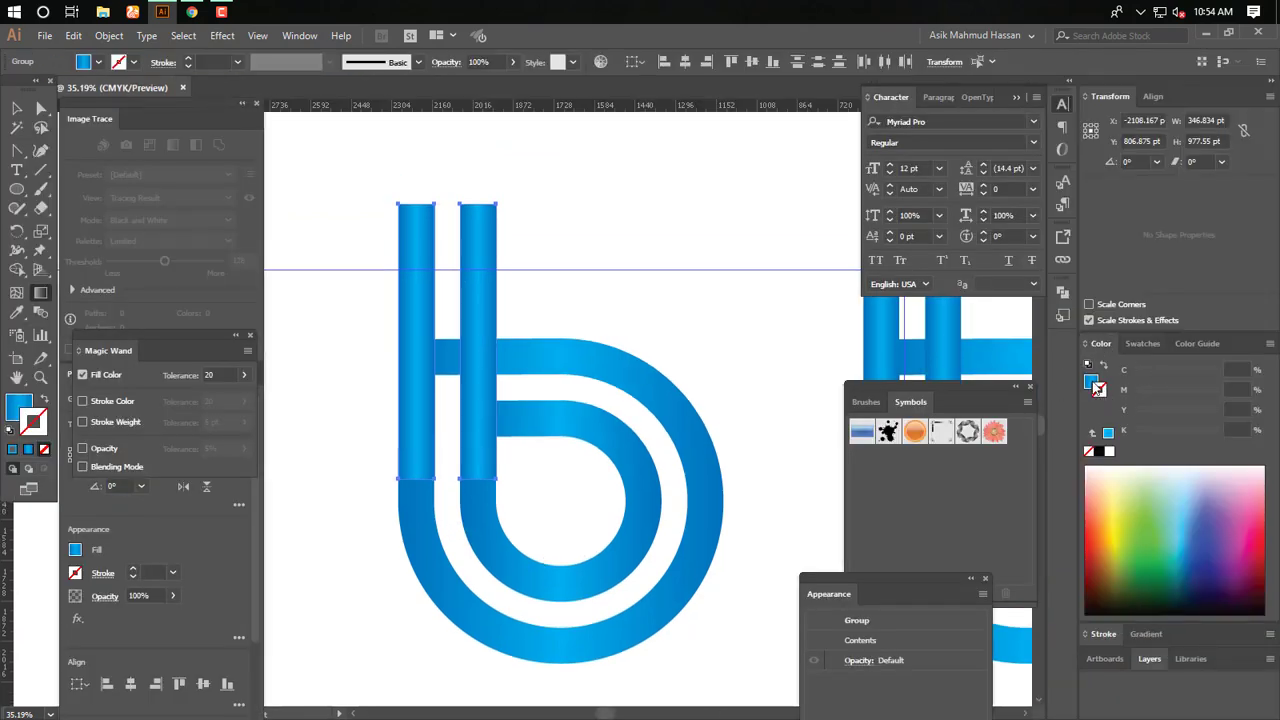
{"action": "key", "text": "g"}
{"action": "key", "text": "Tab"}
{"action": "left_click_drag", "start_coordinate": [444, 483], "coordinate": [467, 196]}
{"action": "left_click_drag", "start_coordinate": [473, 460], "coordinate": [466, 155]}
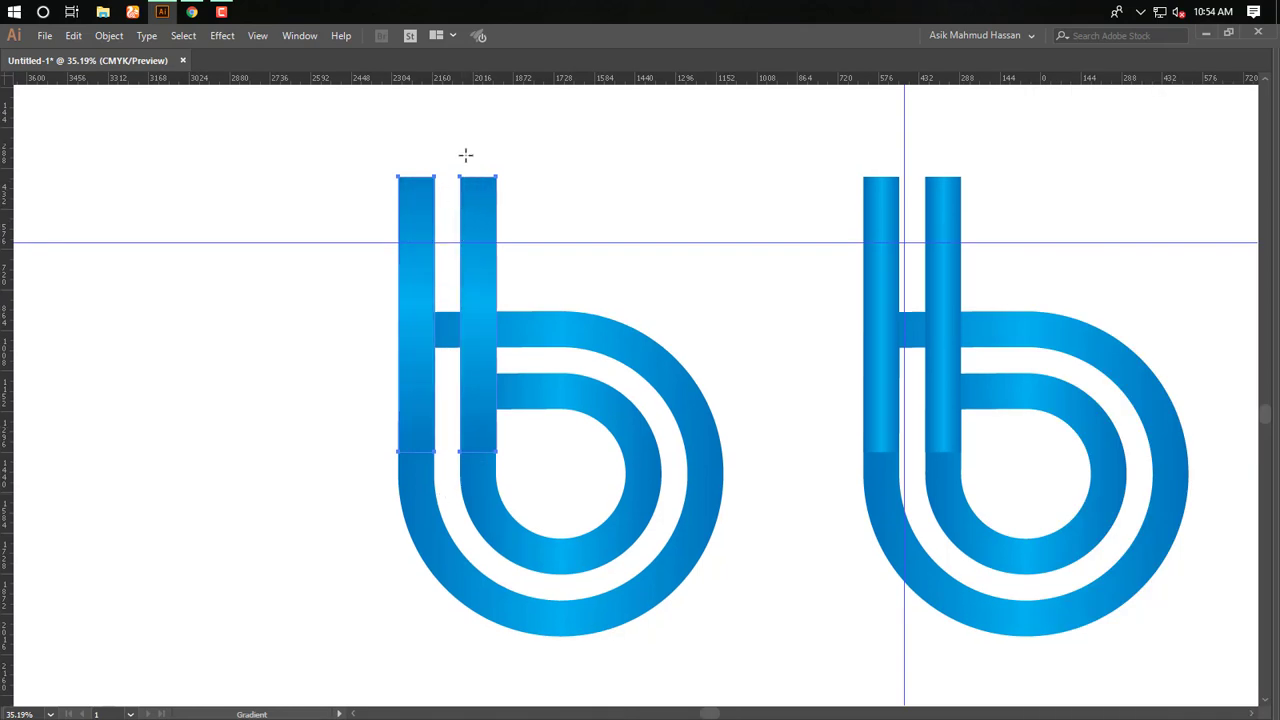
Redirect the inner teardrop's gradient diagonally so its dark end blends into the inner stem, undoing the last unwanted gradient change
{"action": "left_click", "coordinate": [605, 300]}
{"action": "left_click", "coordinate": [534, 400]}
{"action": "key", "text": "g"}
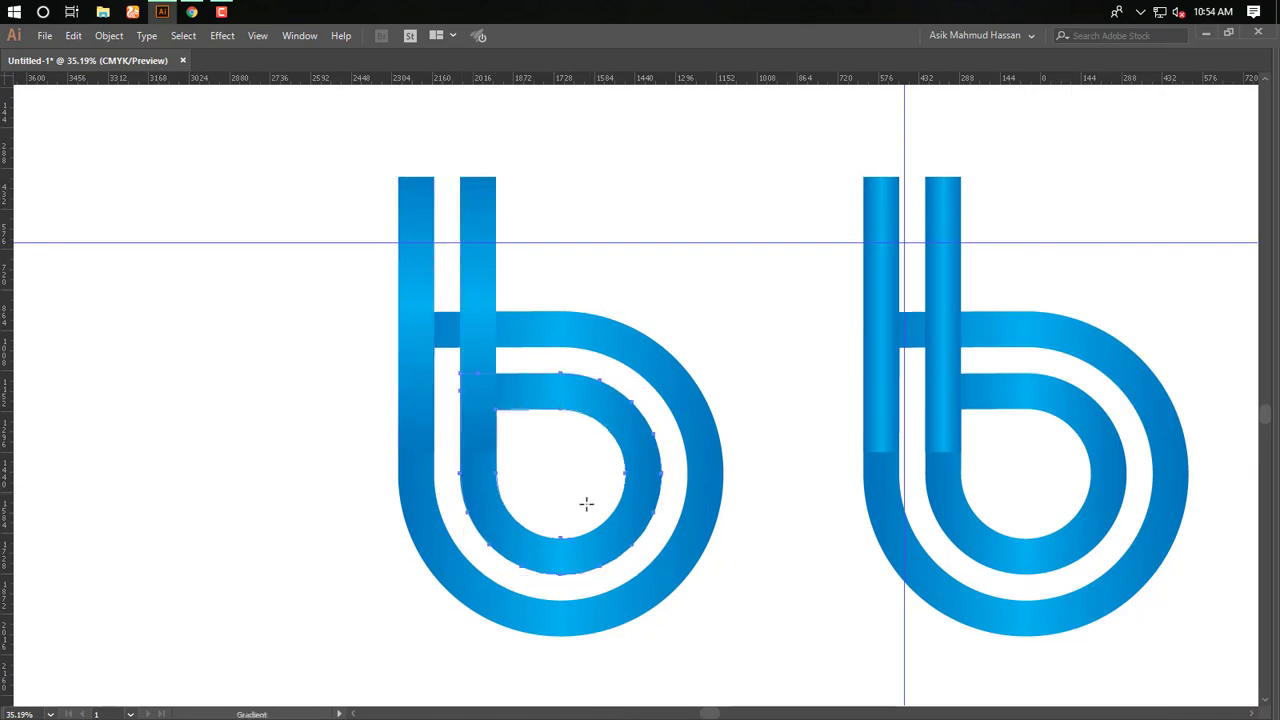
{"action": "mouse_move", "coordinate": [530, 530]}
{"action": "left_mouse_down"}
{"action": "mouse_move", "coordinate": [466, 386]}
{"action": "mouse_move", "coordinate": [629, 523]}
{"action": "mouse_move", "coordinate": [648, 510]}
{"action": "left_mouse_up"}
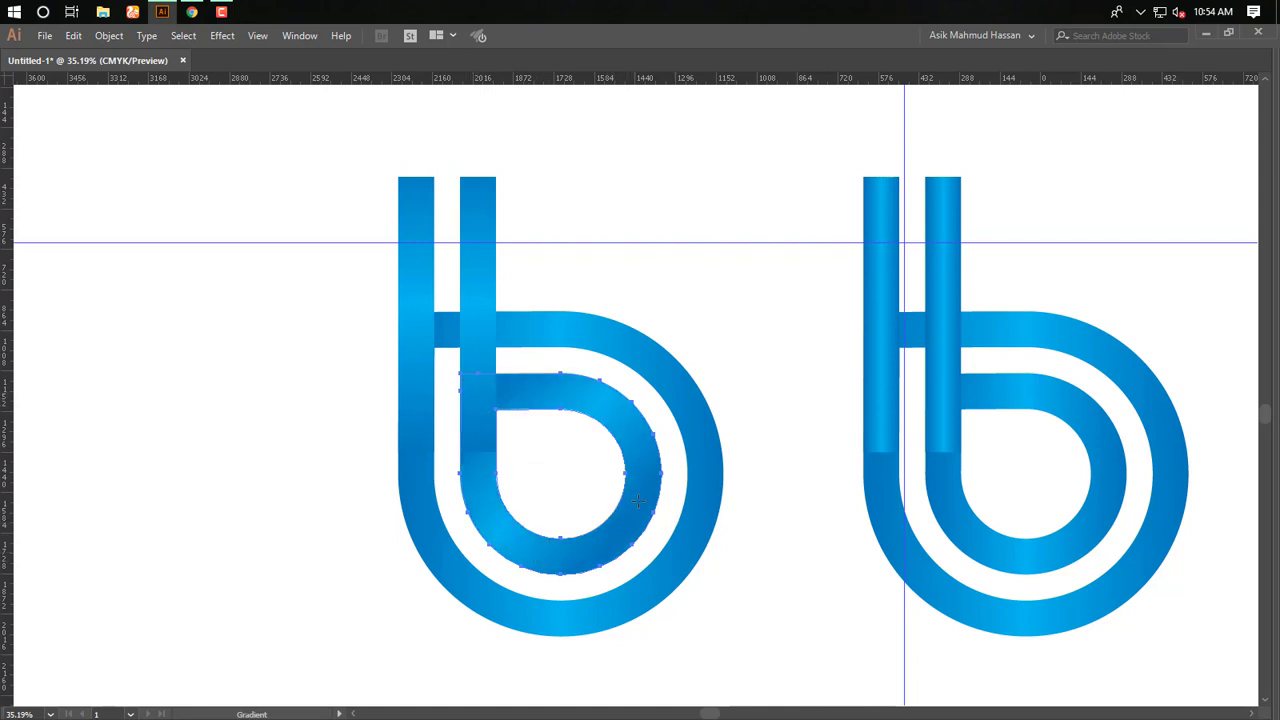
{"action": "key", "text": "ctrl+z"}
{"action": "key", "text": "v"}
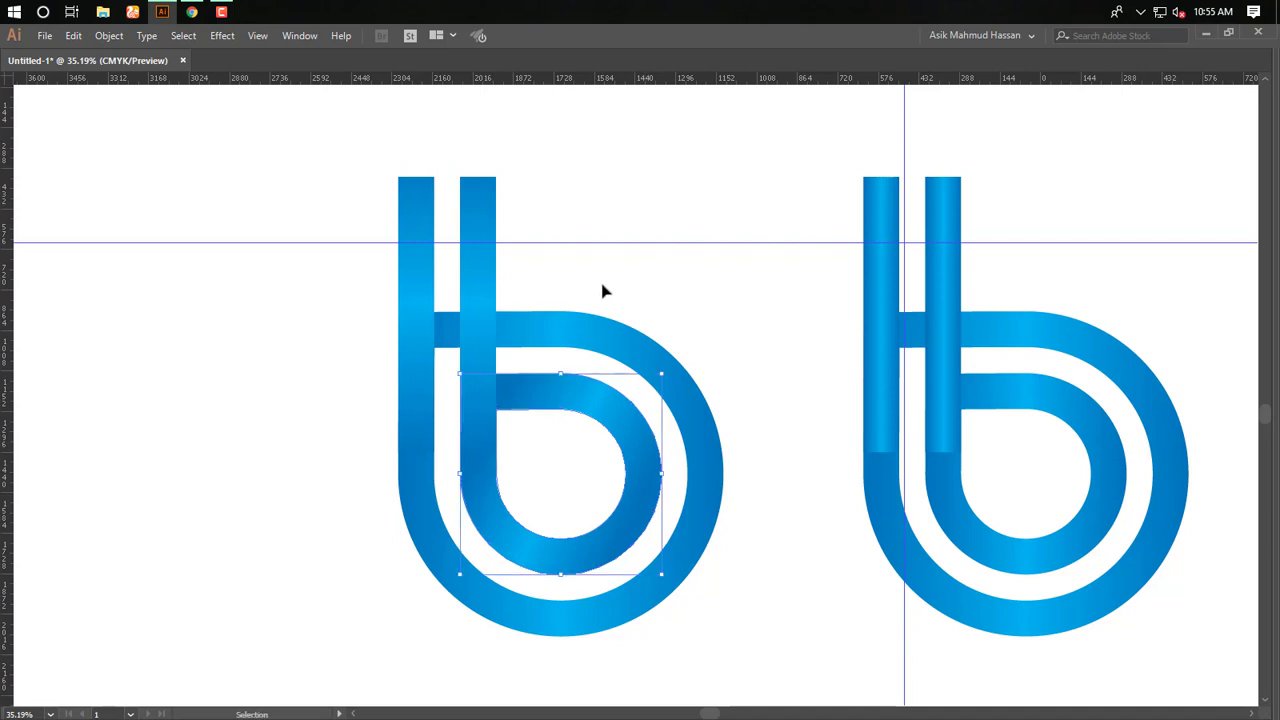
Redirect the outer teardrop's gradient diagonally so its dark left side blends into the outer stem
{"action": "left_click", "coordinate": [577, 331]}
{"action": "key", "text": "g"}
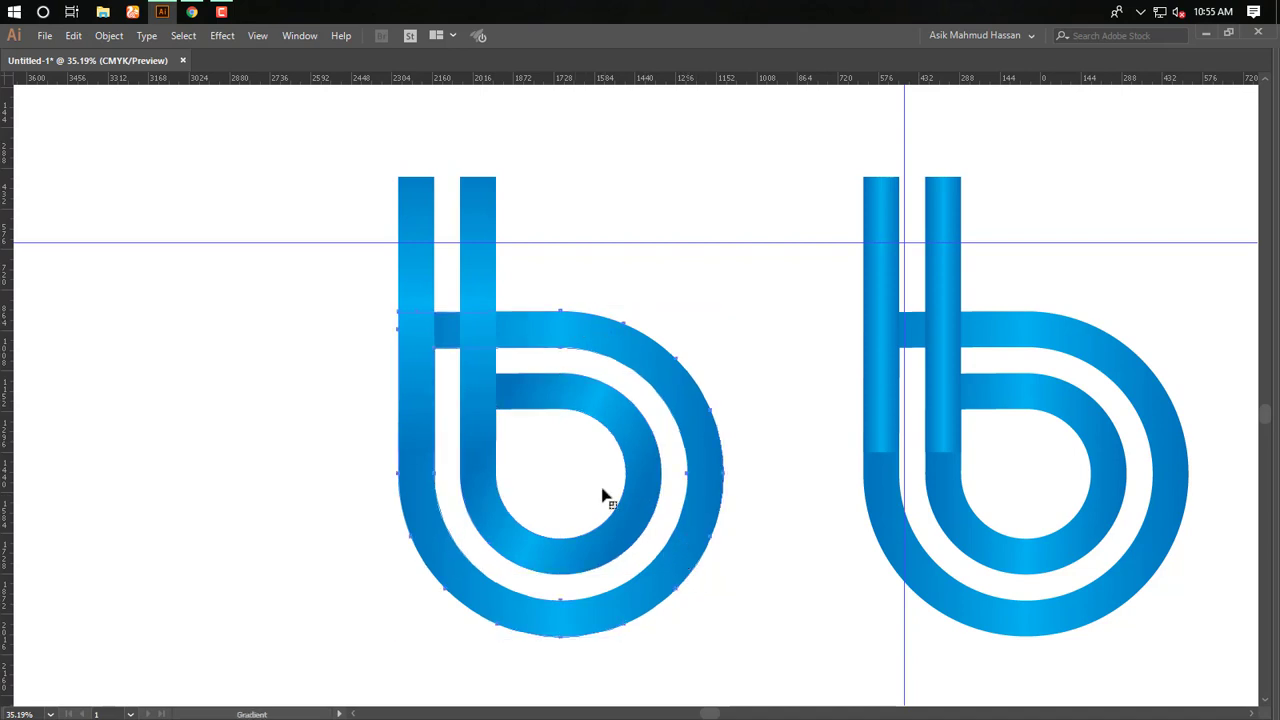
{"action": "left_click_drag", "start_coordinate": [603, 495], "coordinate": [666, 453]}
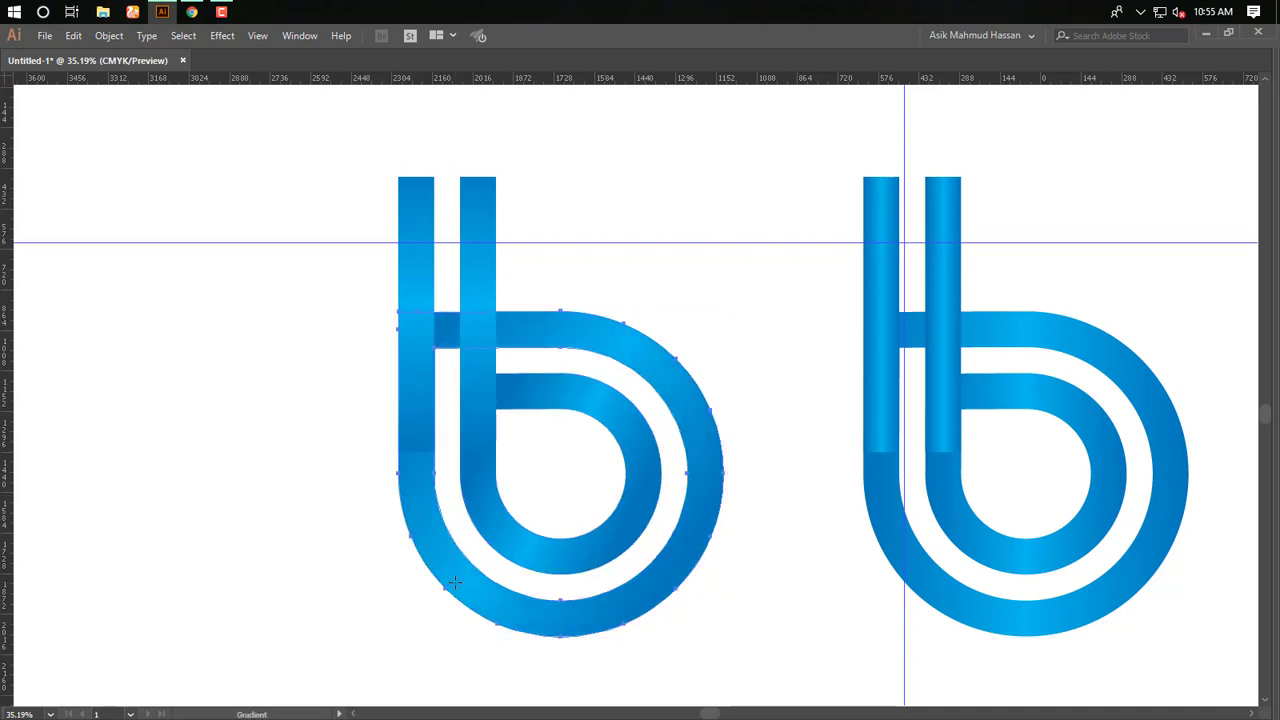
{"action": "left_click_drag", "start_coordinate": [454, 582], "coordinate": [506, 414]}
{"action": "left_click_drag", "start_coordinate": [528, 605], "coordinate": [485, 342]}
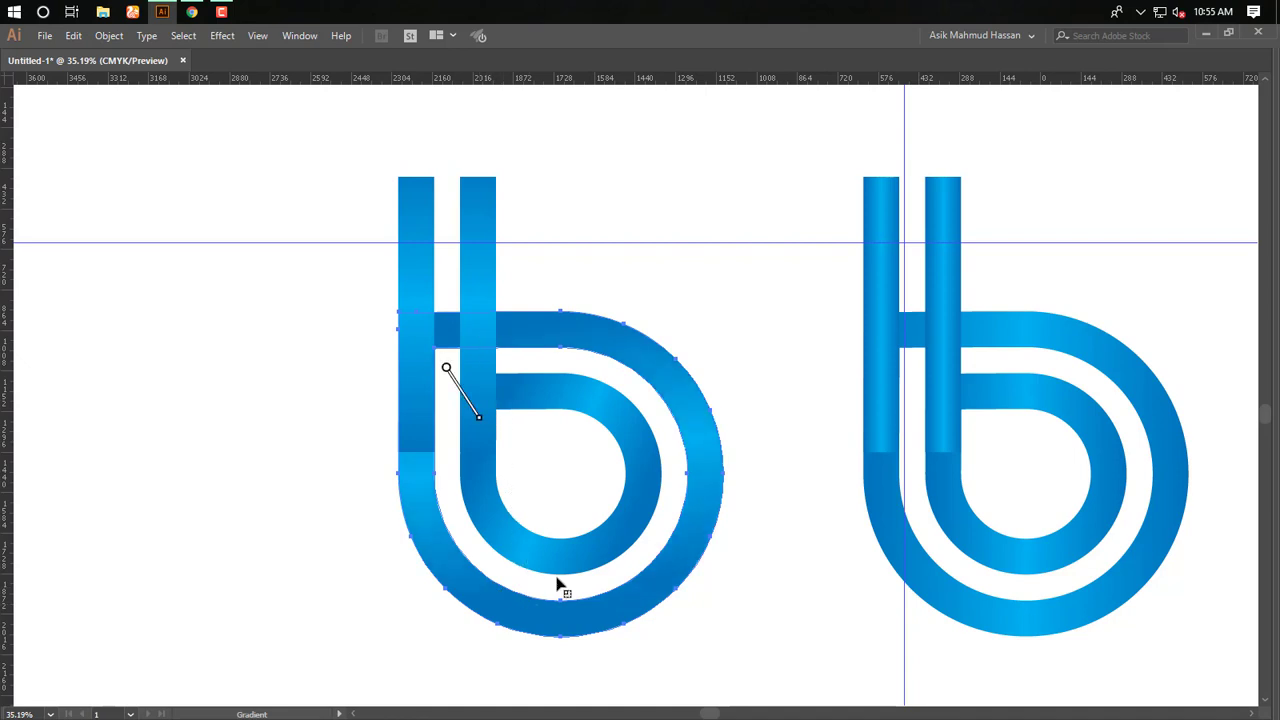
{"action": "left_click_drag", "start_coordinate": [557, 582], "coordinate": [563, 592]}
{"action": "left_click_drag", "start_coordinate": [468, 398], "coordinate": [598, 580]}
{"action": "left_click_drag", "start_coordinate": [489, 471], "coordinate": [634, 622]}
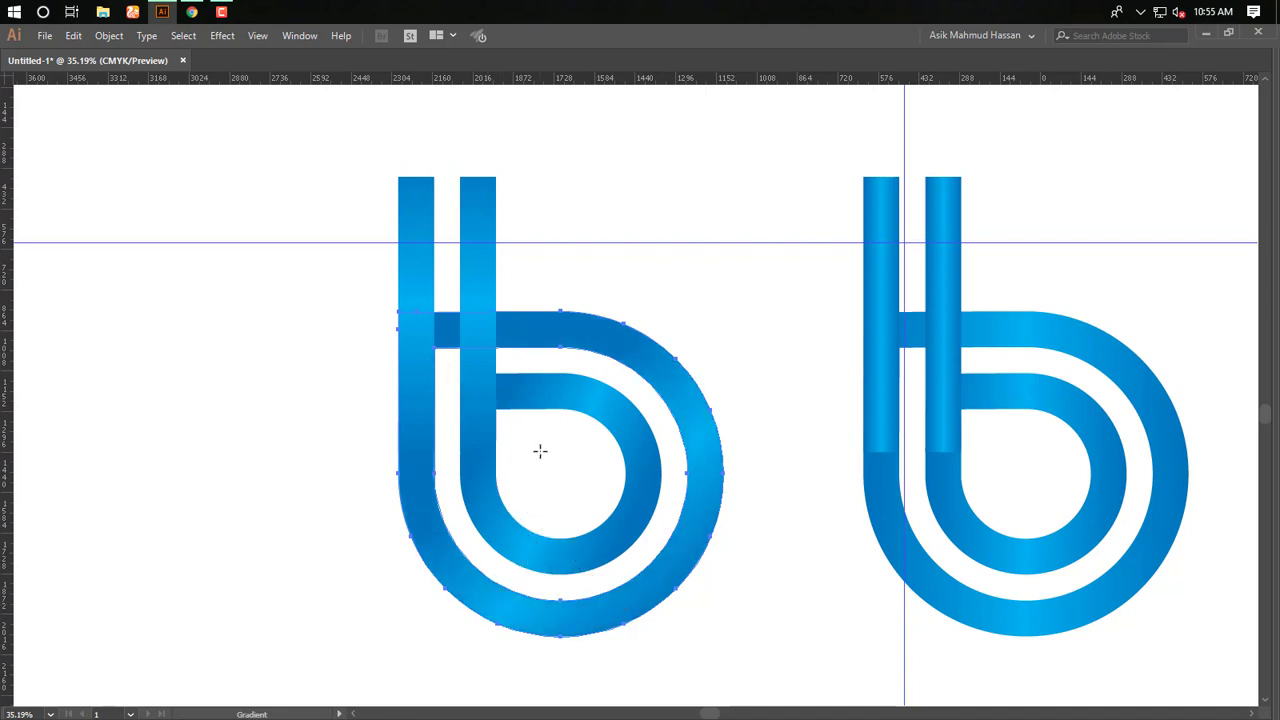
{"action": "left_click", "coordinate": [743, 654], "text": "ctrl"}
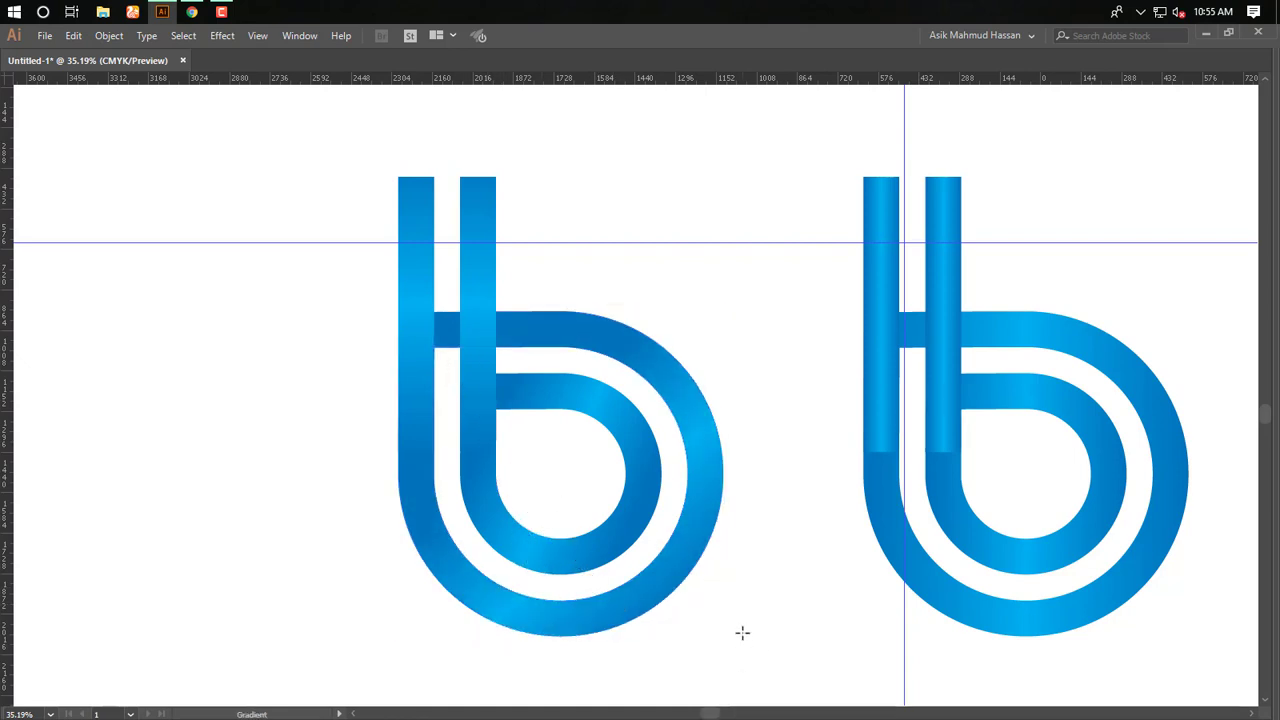
Try to cut away the outer teardrop's crossbar between the left b's two stems with the Shape Builder tool
{"action": "key", "text": "ctrl+minus"}
{"action": "key", "text": "Tab"}
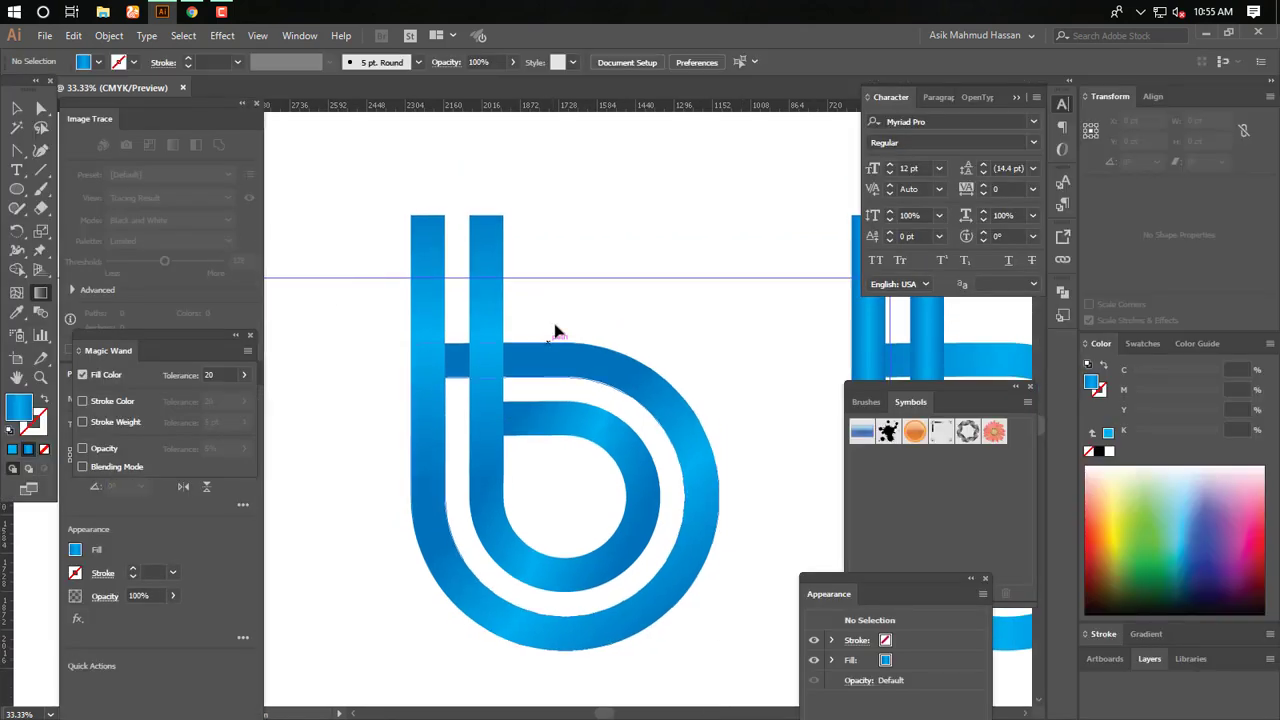
{"action": "left_click_drag", "start_coordinate": [555, 309], "coordinate": [350, 414]}
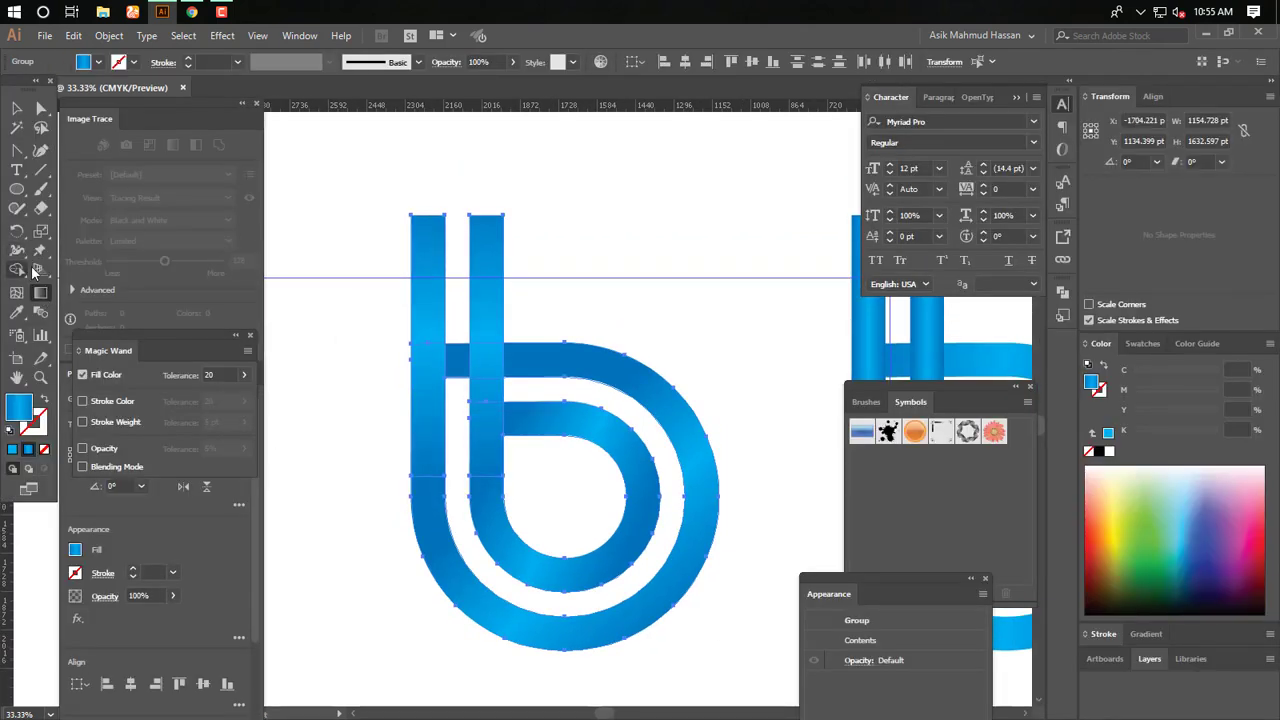
{"action": "left_click", "coordinate": [22, 296]}
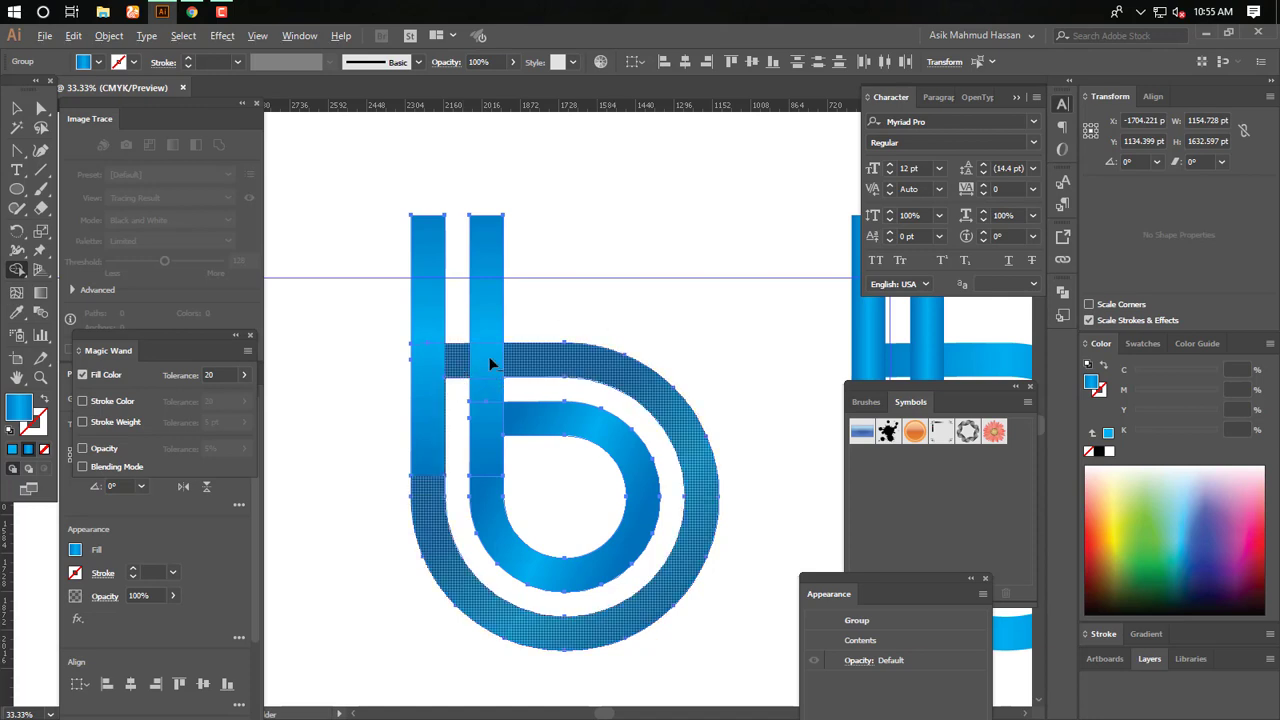
{"action": "left_click_drag", "start_coordinate": [571, 309], "coordinate": [342, 445]}
{"action": "left_click", "coordinate": [457, 366]}
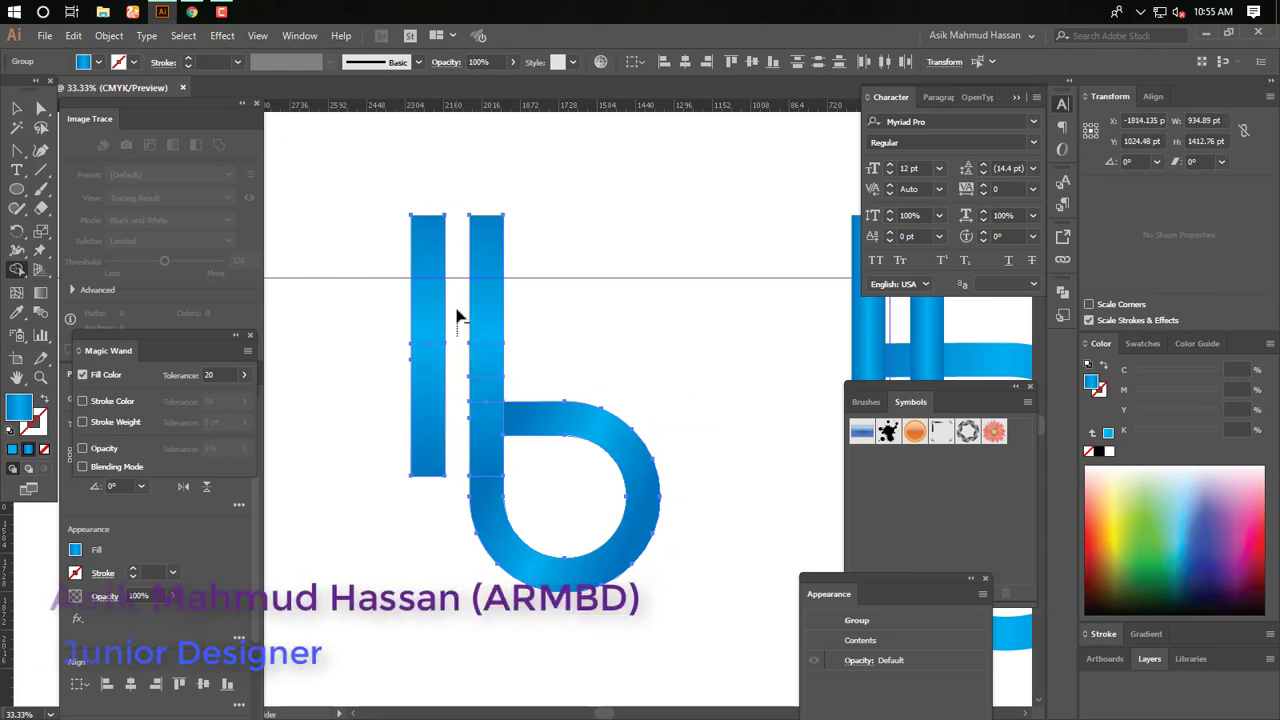
{"action": "left_click_drag", "start_coordinate": [560, 299], "coordinate": [389, 430]}
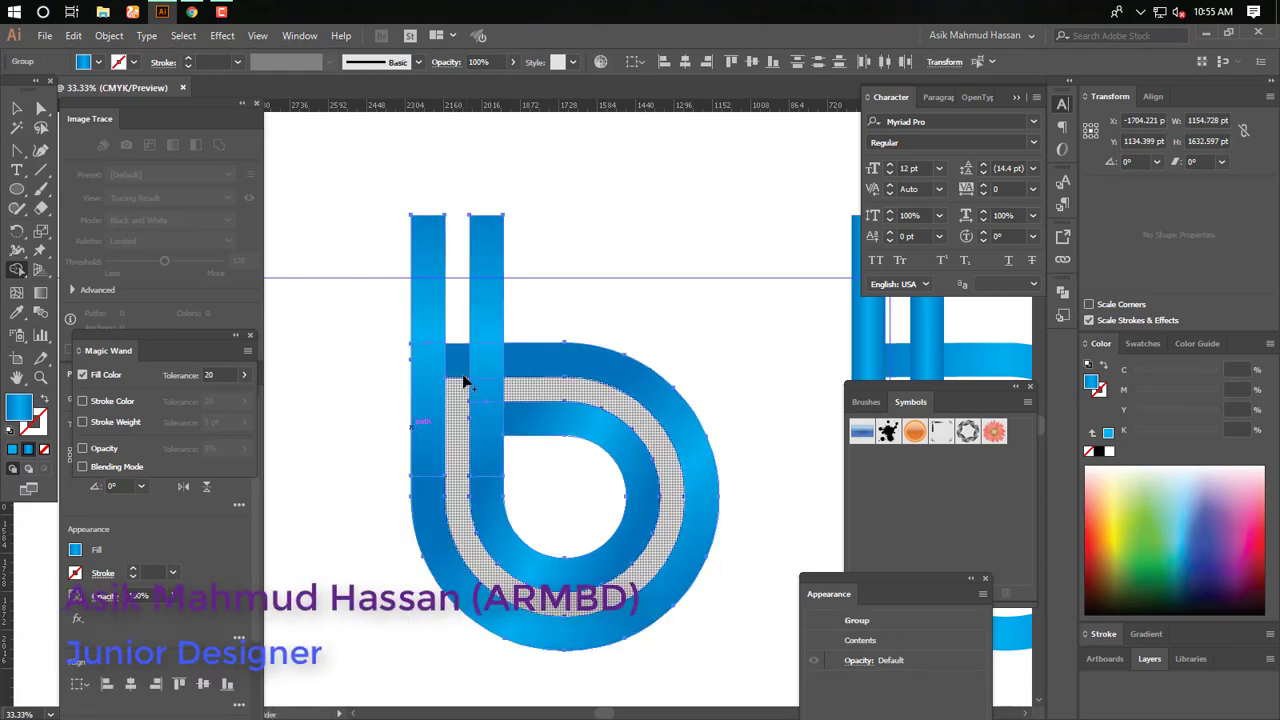
{"action": "key", "text": "ctrl+space"}
{"action": "left_click_drag", "start_coordinate": [446, 313], "coordinate": [610, 475]}
{"action": "key", "text": "Tab"}
{"action": "key", "text": "ctrl+space"}
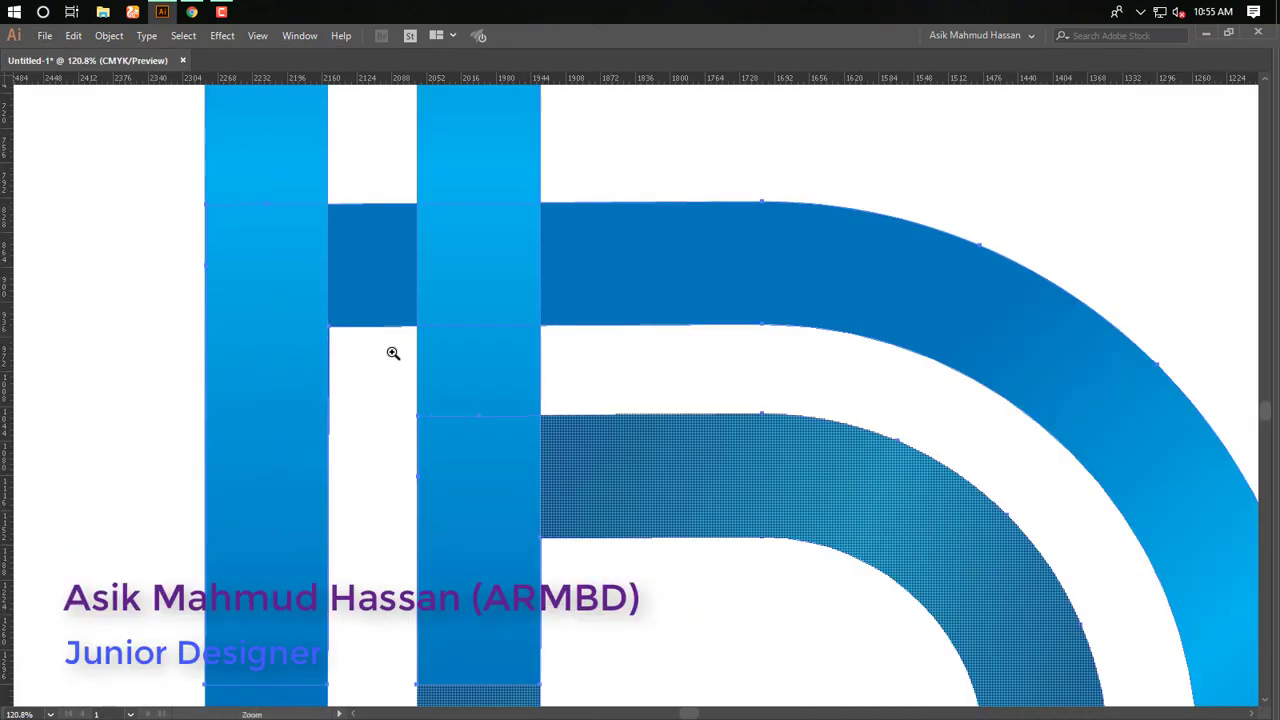
{"action": "left_click_drag", "start_coordinate": [140, 178], "coordinate": [773, 474]}
{"action": "key", "text": "shift+m"}
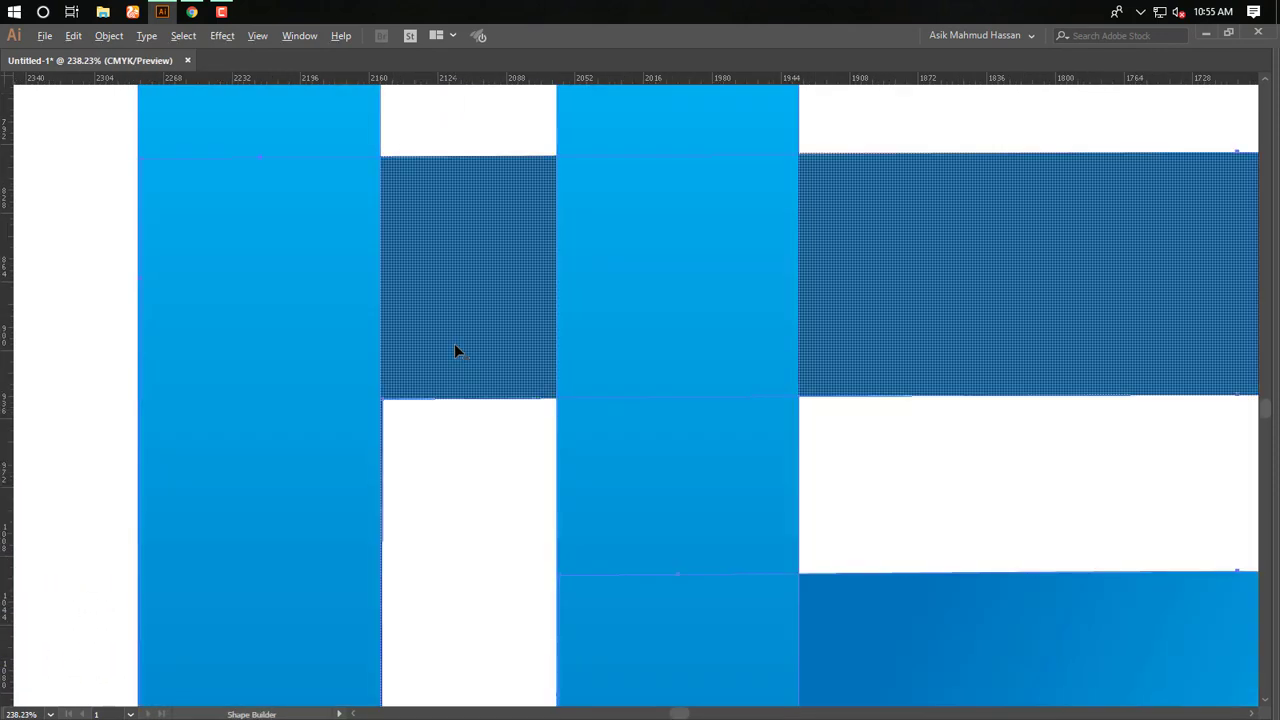
In outline view, draw a rectangle about 93 pt wide over the crossbar between the stems, reaching just below its lower edge
{"action": "key", "text": "Tab"}
{"action": "key", "text": "Tab"}
{"action": "key", "text": "space"}
{"action": "left_click_drag", "start_coordinate": [437, 446], "coordinate": [541, 451]}
{"action": "key", "text": "Tab"}
{"action": "left_click", "coordinate": [41, 170]}
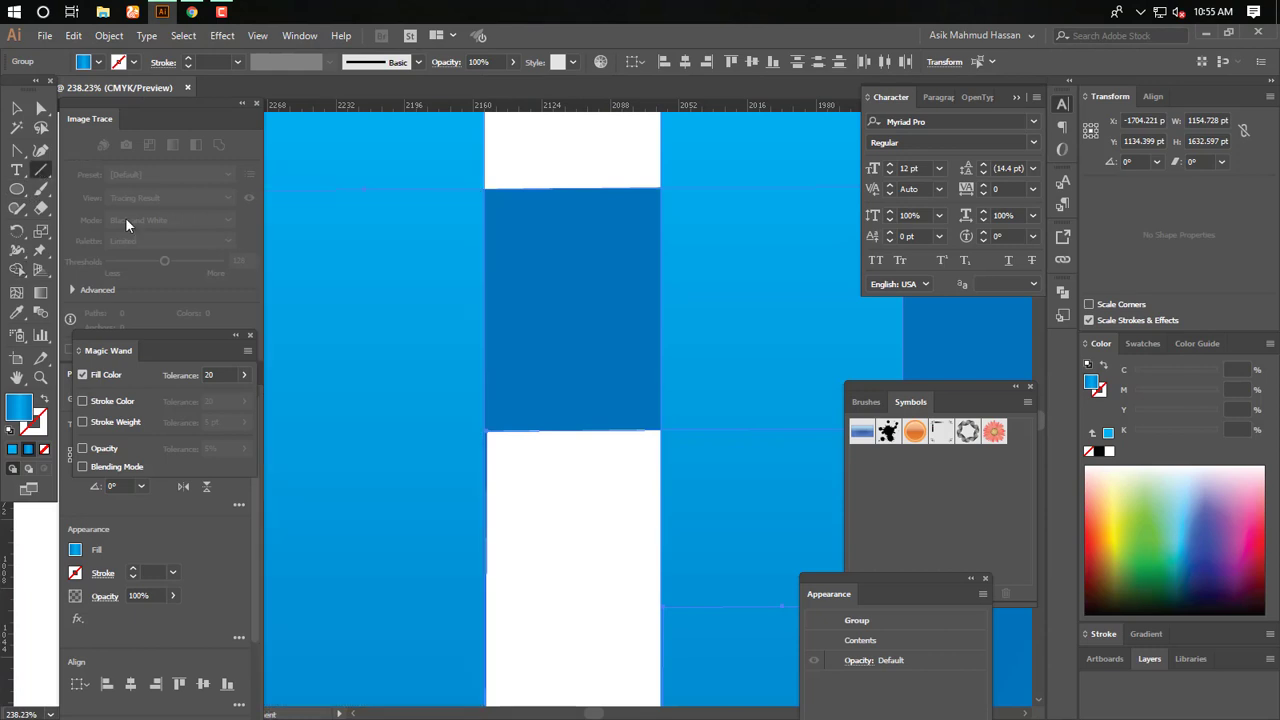
{"action": "left_click_drag", "start_coordinate": [16, 189], "coordinate": [63, 194]}
{"action": "key", "text": "Tab"}
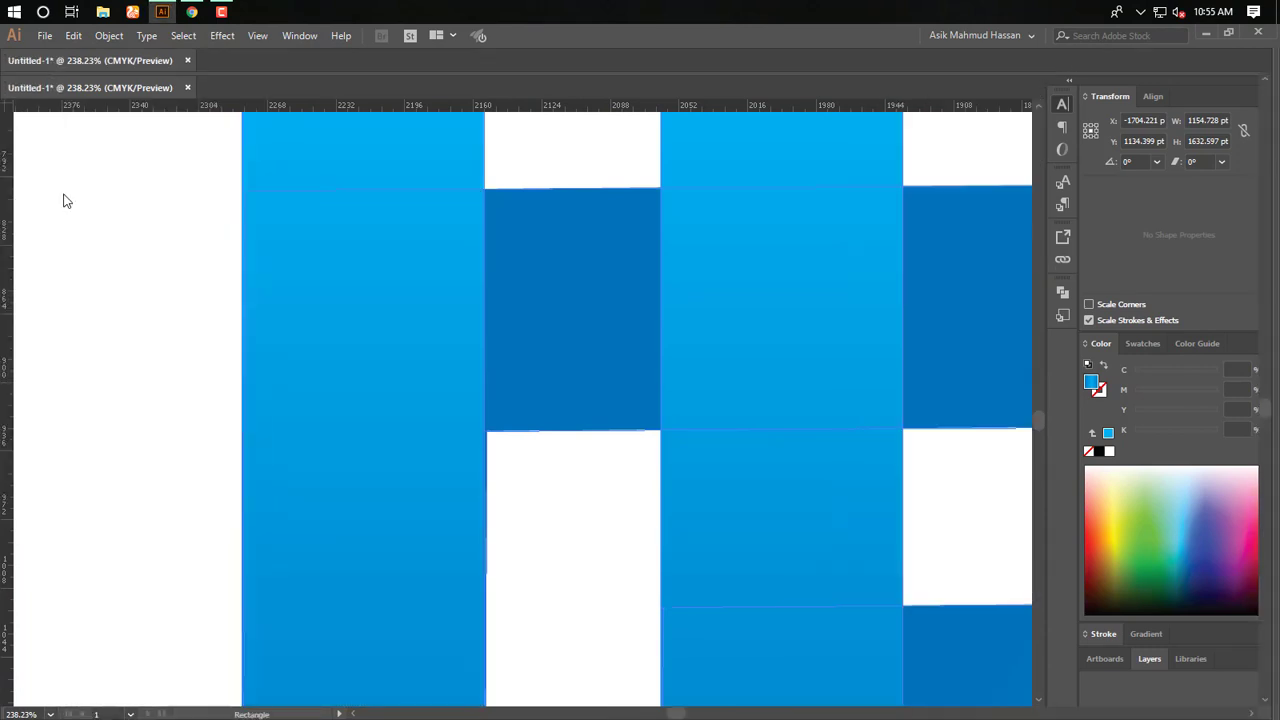
{"action": "key", "text": "v"}
{"action": "key", "text": "ctrl+y"}
{"action": "key", "text": "m"}
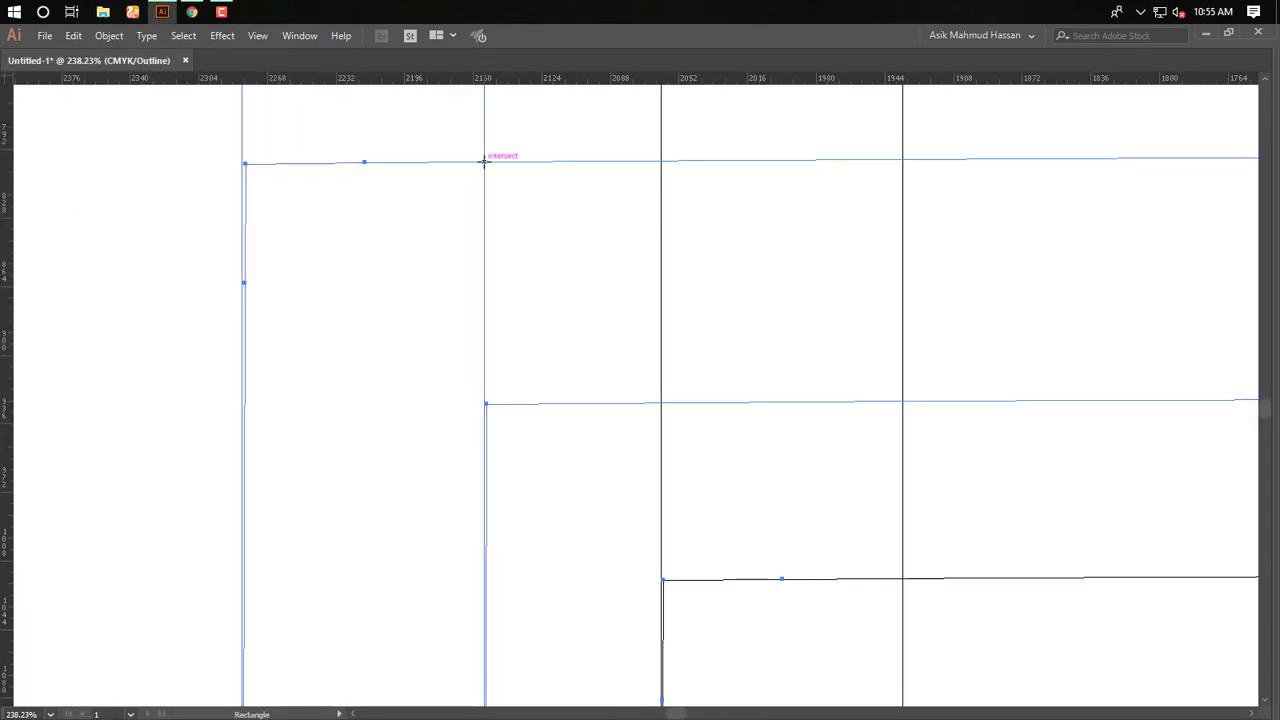
{"action": "left_click_drag", "start_coordinate": [484, 161], "coordinate": [660, 403]}
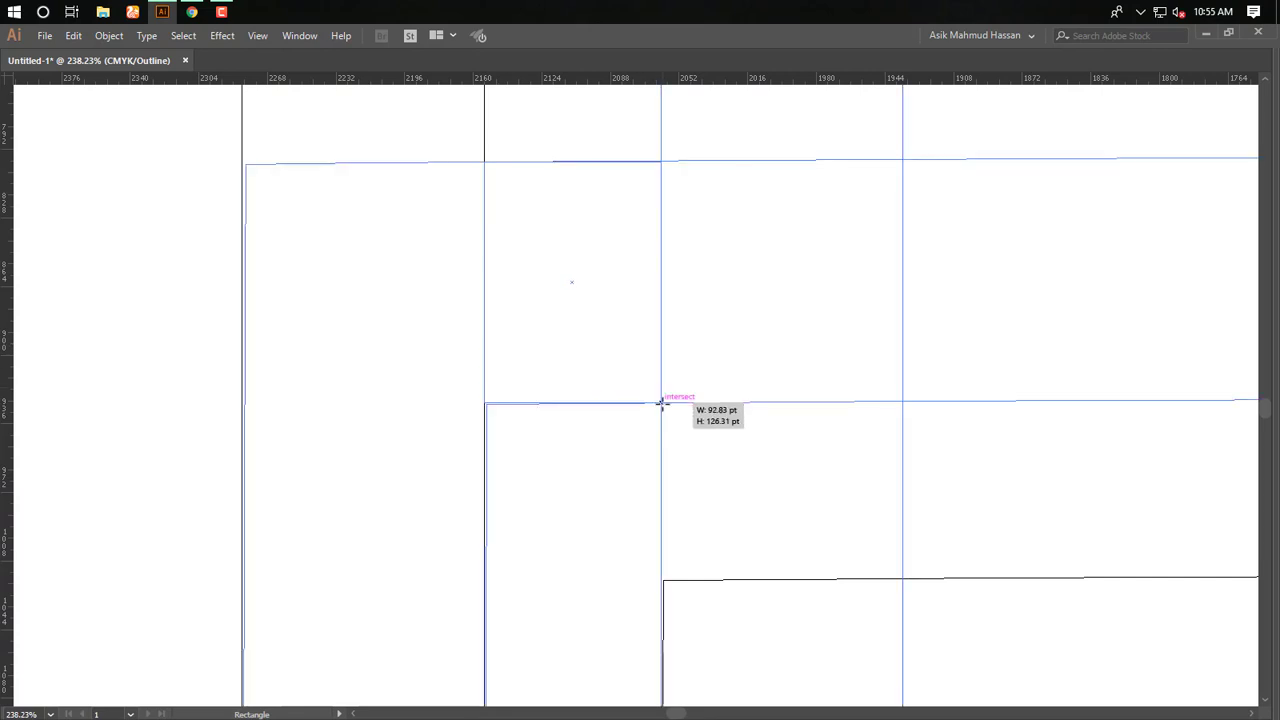
{"action": "left_click_drag", "start_coordinate": [660, 404], "coordinate": [661, 413]}
Extend the rectangle's upper edge slightly above the crossbar and return to the preview view
{"action": "key", "text": "v"}
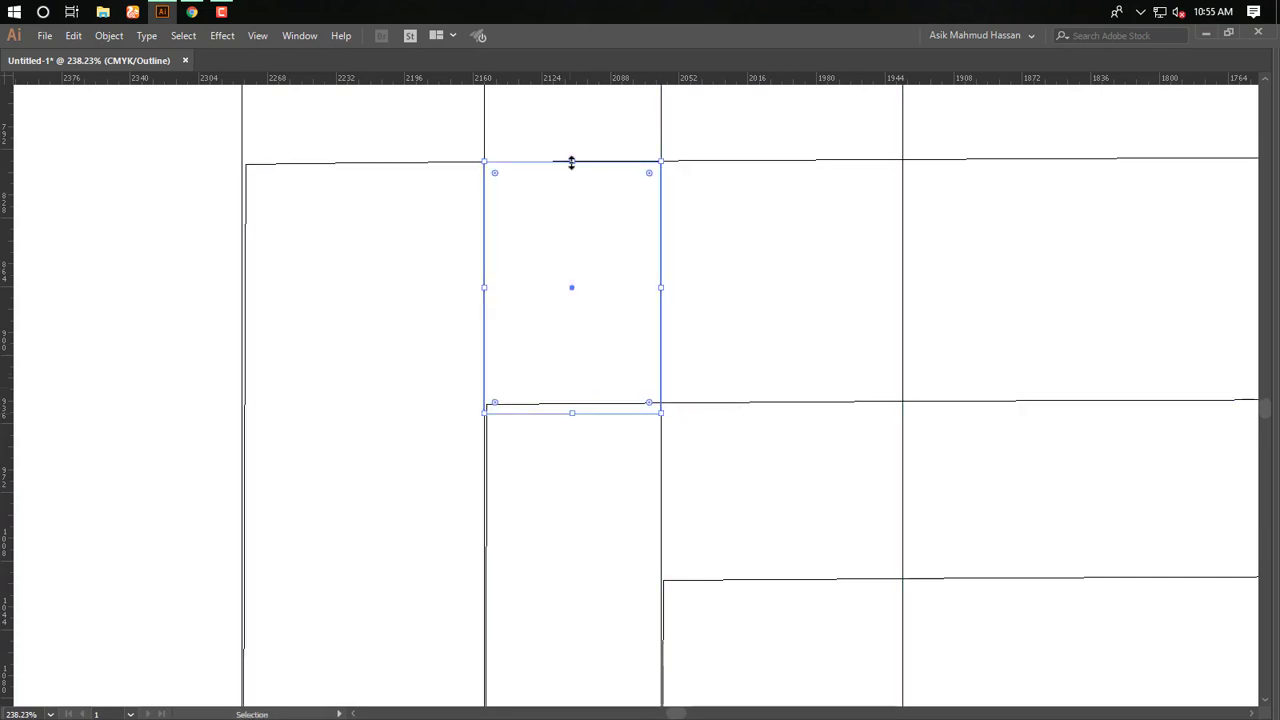
{"action": "left_click_drag", "start_coordinate": [571, 162], "coordinate": [571, 140]}
{"action": "key", "text": "ctrl+z"}
{"action": "key", "text": "Tab"}
{"action": "left_click", "coordinate": [16, 108]}
{"action": "key", "text": "Tab"}
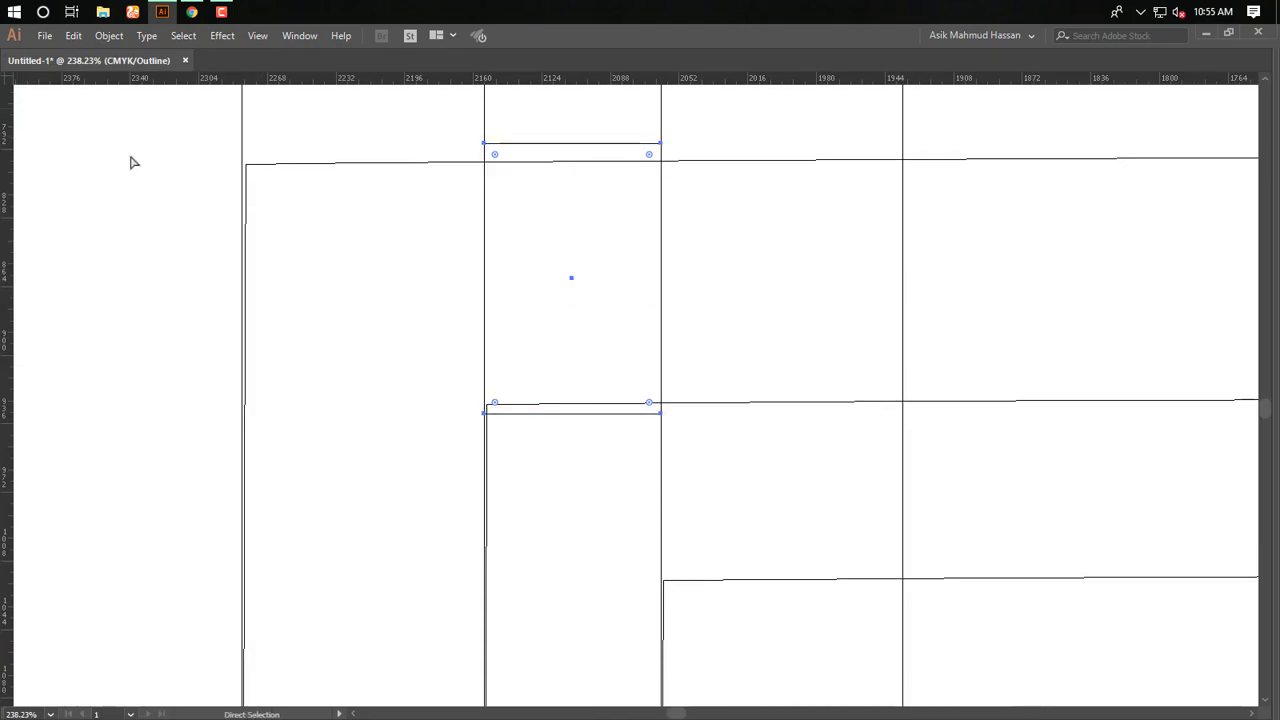
{"action": "key", "text": "ctrl+y"}
{"action": "key", "text": "Tab"}
Select the rectangle with the outer teardrop and cut the crossbar segment between the stems using Shape Builder, undoing unwanted cuts
{"action": "left_click_drag", "start_coordinate": [589, 134], "coordinate": [524, 618]}
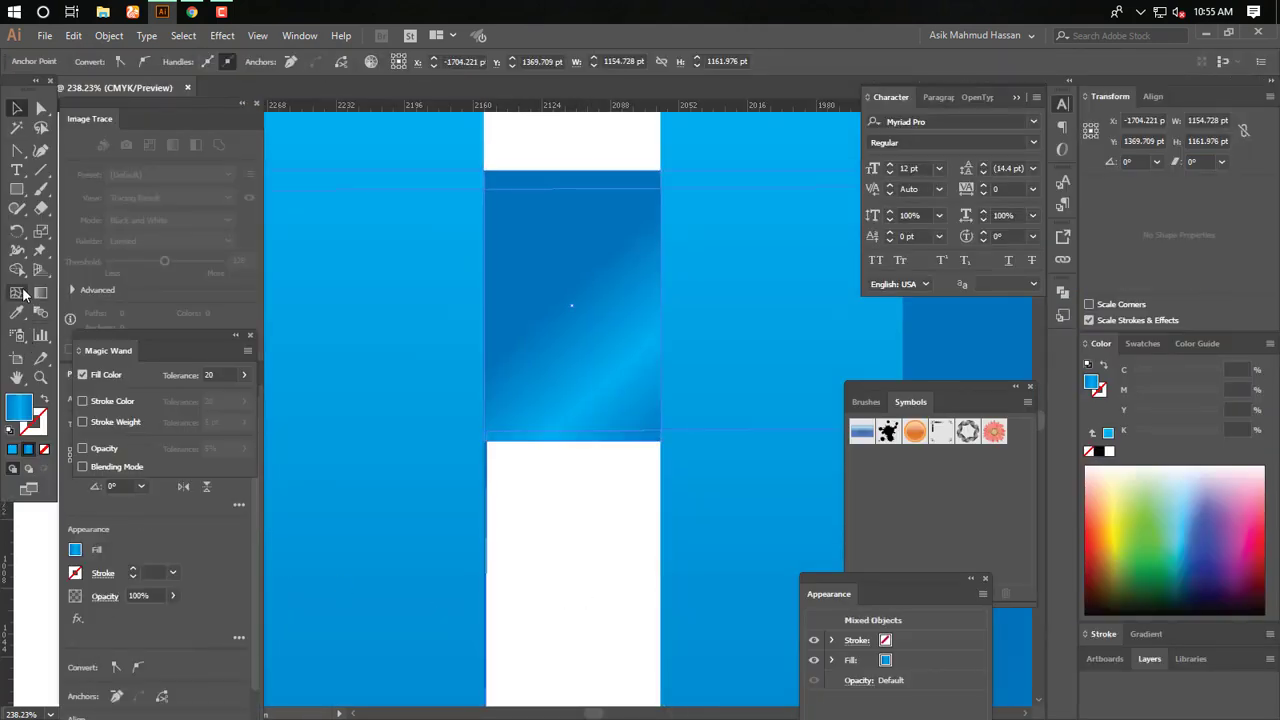
{"action": "left_click", "coordinate": [567, 410]}
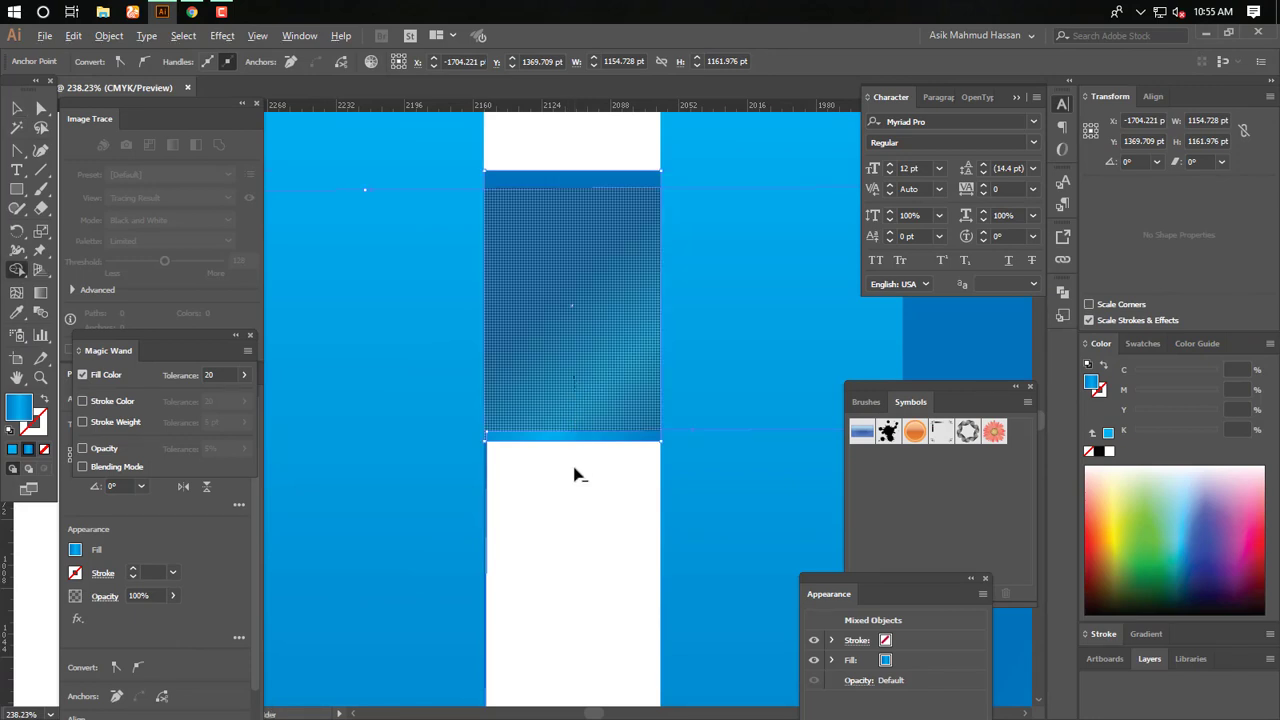
{"action": "left_click_drag", "start_coordinate": [574, 467], "coordinate": [580, 511]}
{"action": "key", "text": "ctrl+z"}
{"action": "left_click_drag", "start_coordinate": [575, 341], "coordinate": [564, 223]}
{"action": "key", "text": "ctrl+z"}
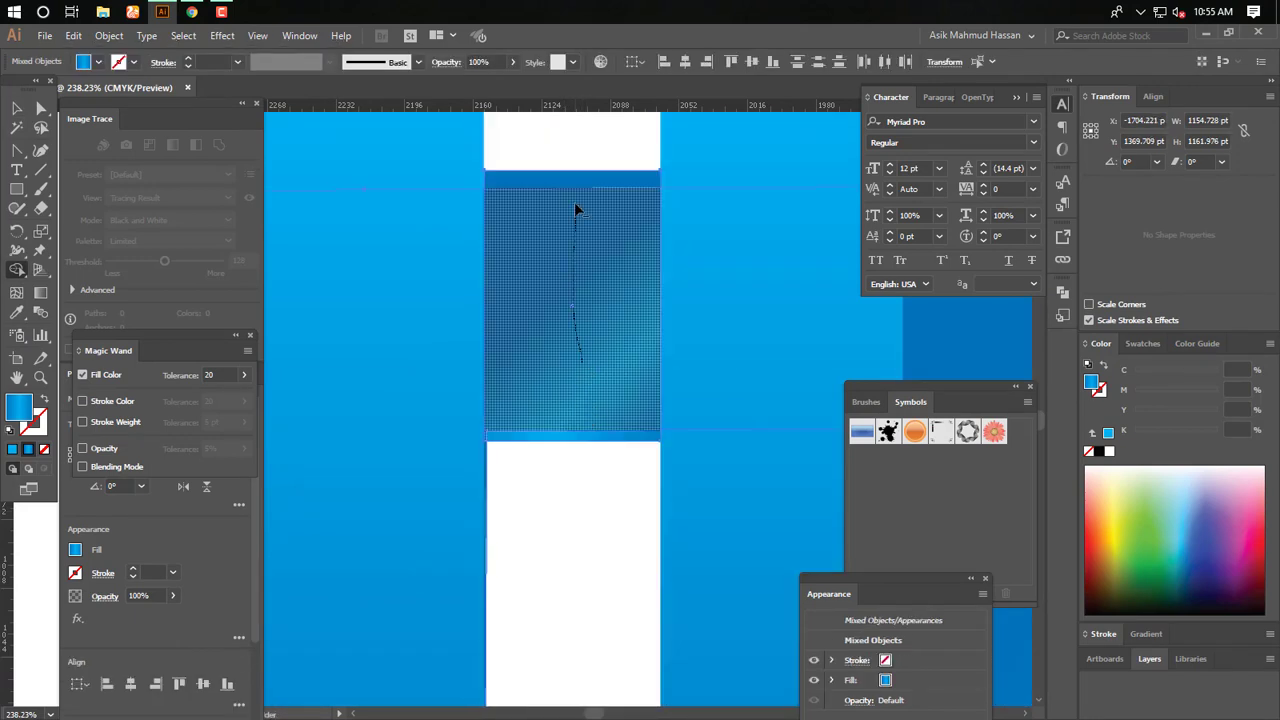
Delete the thin strip of the rectangle left between the two stems
{"action": "left_click", "coordinate": [17, 113]}
{"action": "key", "text": "Tab"}
{"action": "left_click", "coordinate": [563, 411]}
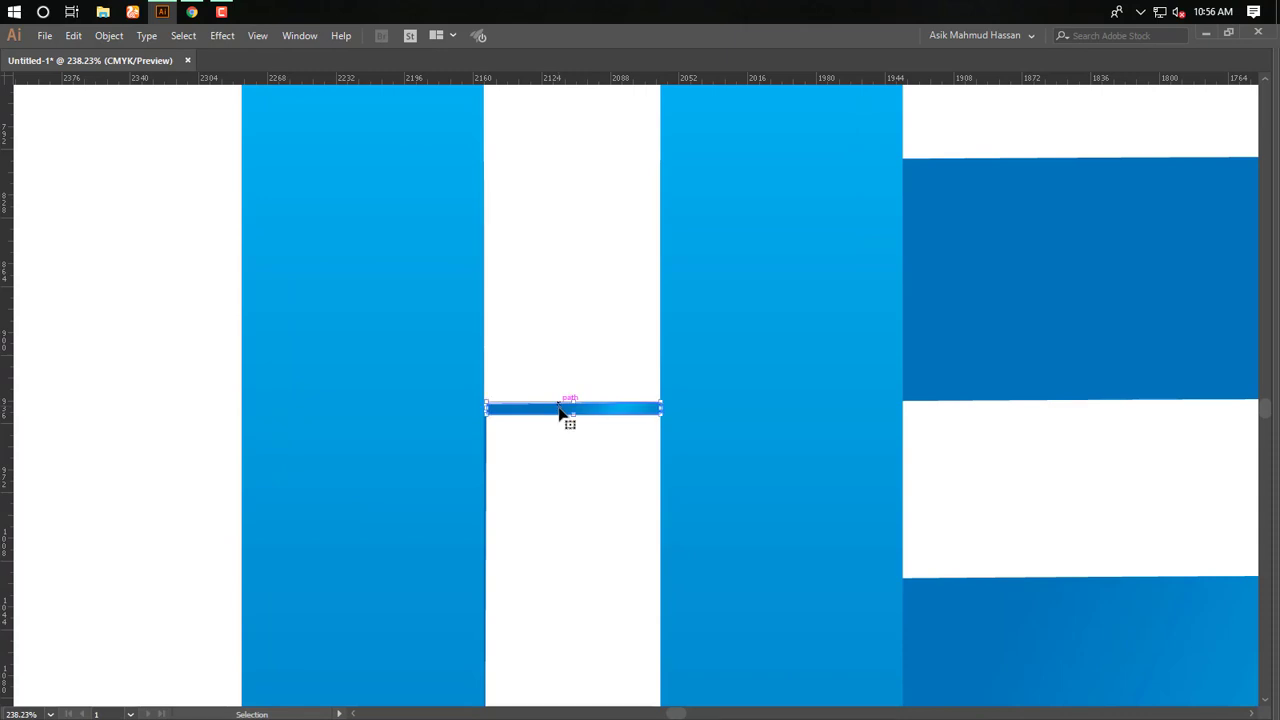
{"action": "key", "text": "Delete"}
{"action": "scroll", "coordinate": [577, 362], "scroll_direction": "down", "scroll_amount": 7}
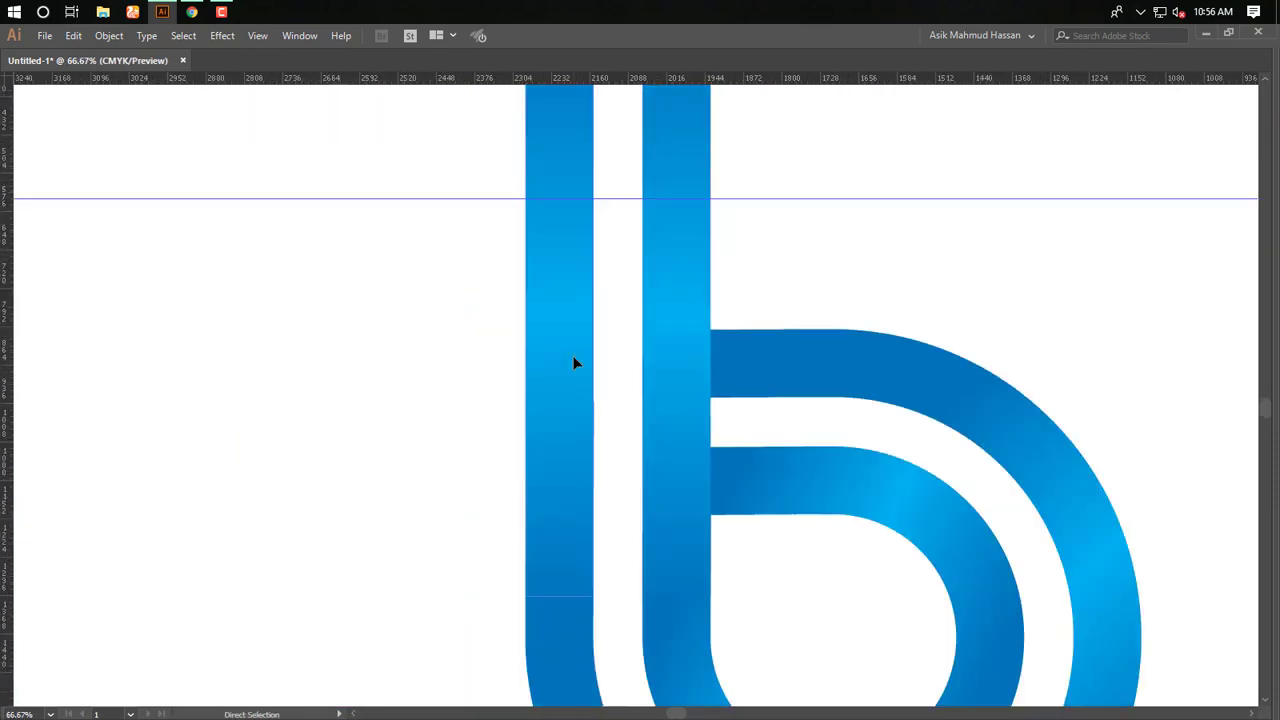
Review the trimmed blue b on the left as a whole beside the untrimmed b on the right
{"action": "left_click_drag", "start_coordinate": [796, 349], "coordinate": [683, 340]}
{"action": "left_click_drag", "start_coordinate": [686, 263], "coordinate": [423, 611]}
{"action": "key", "text": "Tab"}
{"action": "key", "text": "Tab"}
{"action": "left_click", "coordinate": [300, 440]}
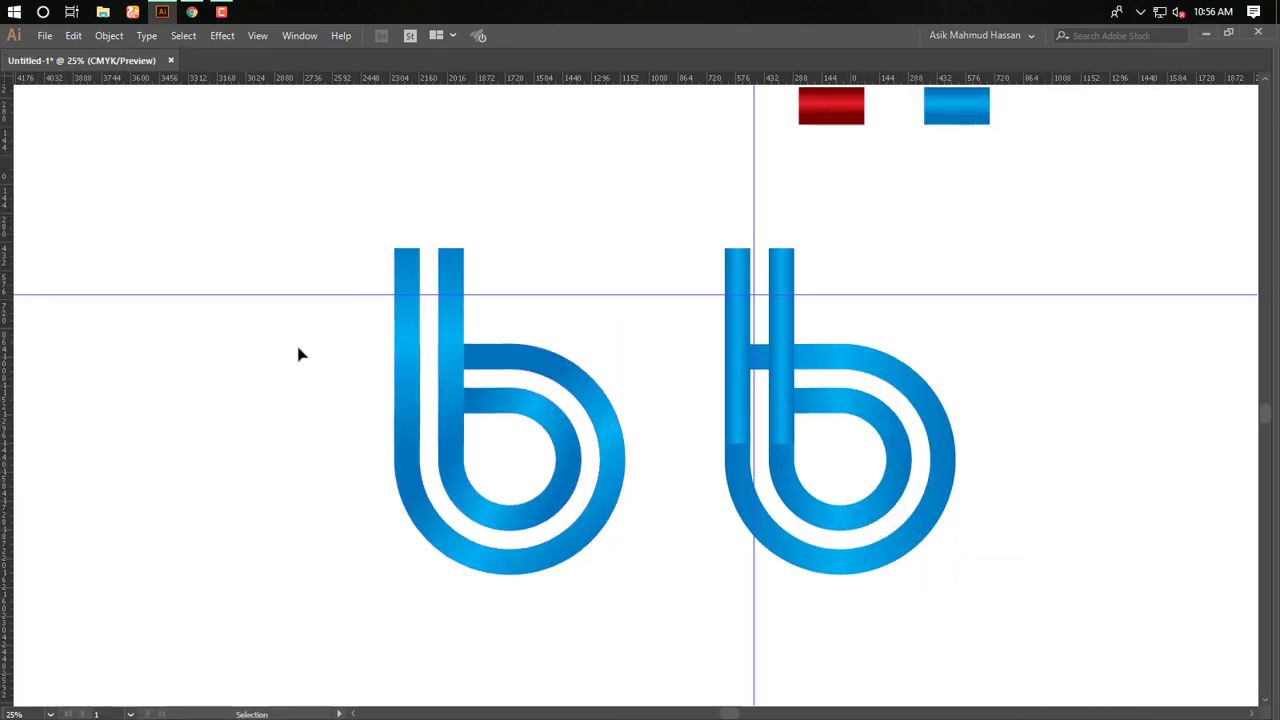
{"action": "left_click_drag", "start_coordinate": [319, 330], "coordinate": [643, 633]}
{"action": "key", "text": "Tab"}
{"action": "key", "text": "Tab"}
{"action": "left_click", "coordinate": [565, 648]}
{"action": "left_click_drag", "start_coordinate": [579, 581], "coordinate": [545, 588]}
Expand the fill and stroke of all paths in the untrimmed blue b on the right
{"action": "left_click_drag", "start_coordinate": [251, 232], "coordinate": [1057, 718]}
{"action": "left_click_drag", "start_coordinate": [944, 431], "coordinate": [737, 609]}
{"action": "left_click_drag", "start_coordinate": [815, 378], "coordinate": [443, 568]}
{"action": "key", "text": "Tab"}
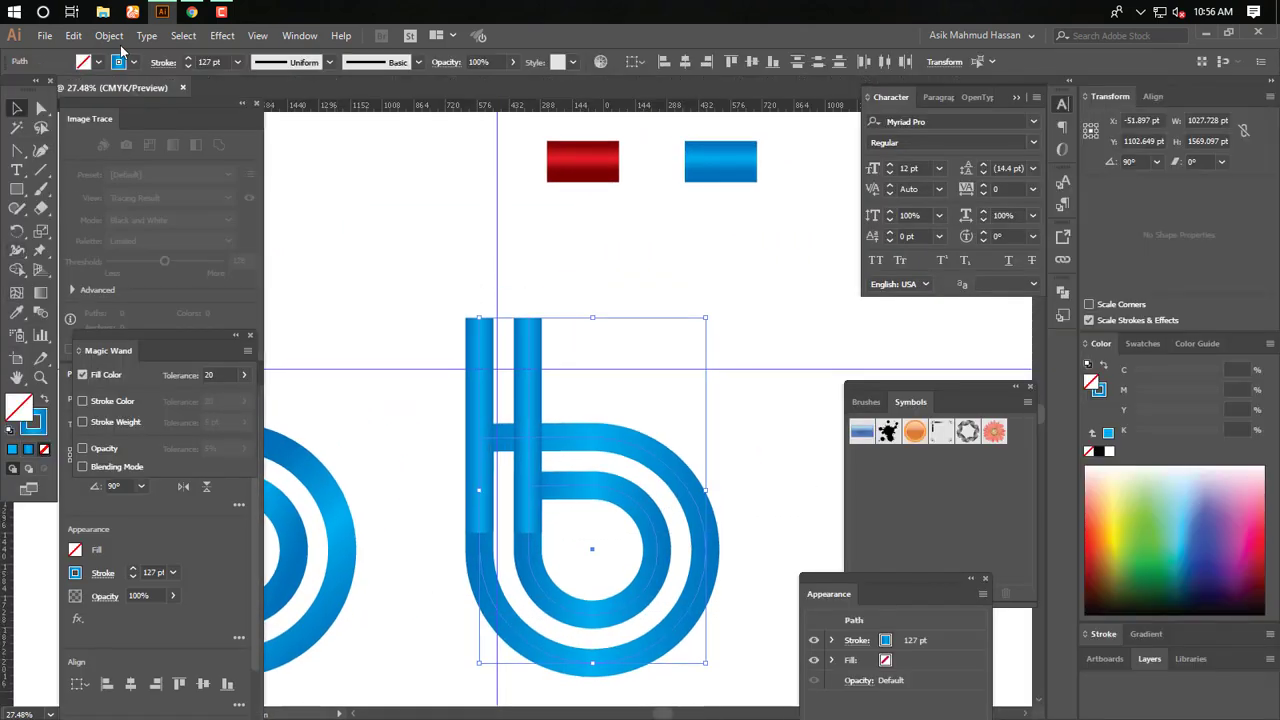
{"action": "left_click", "coordinate": [111, 36]}
{"action": "left_click", "coordinate": [147, 208]}
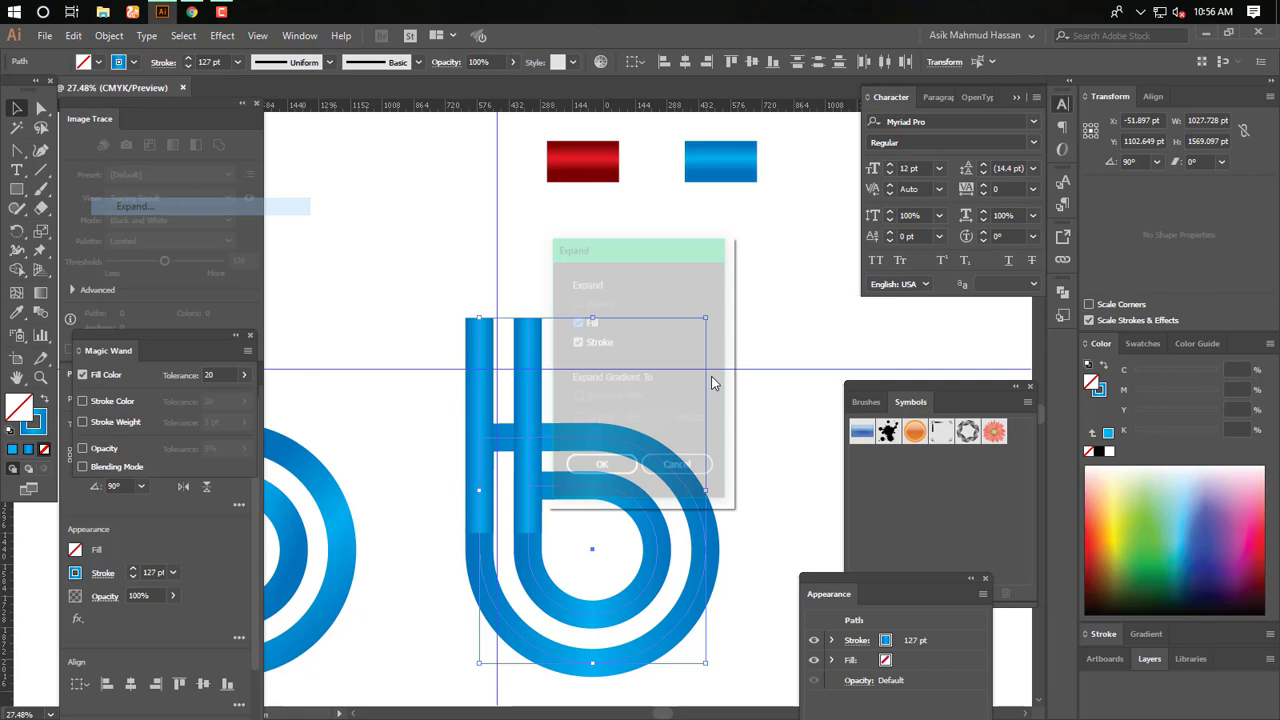
{"action": "left_click", "coordinate": [603, 469]}
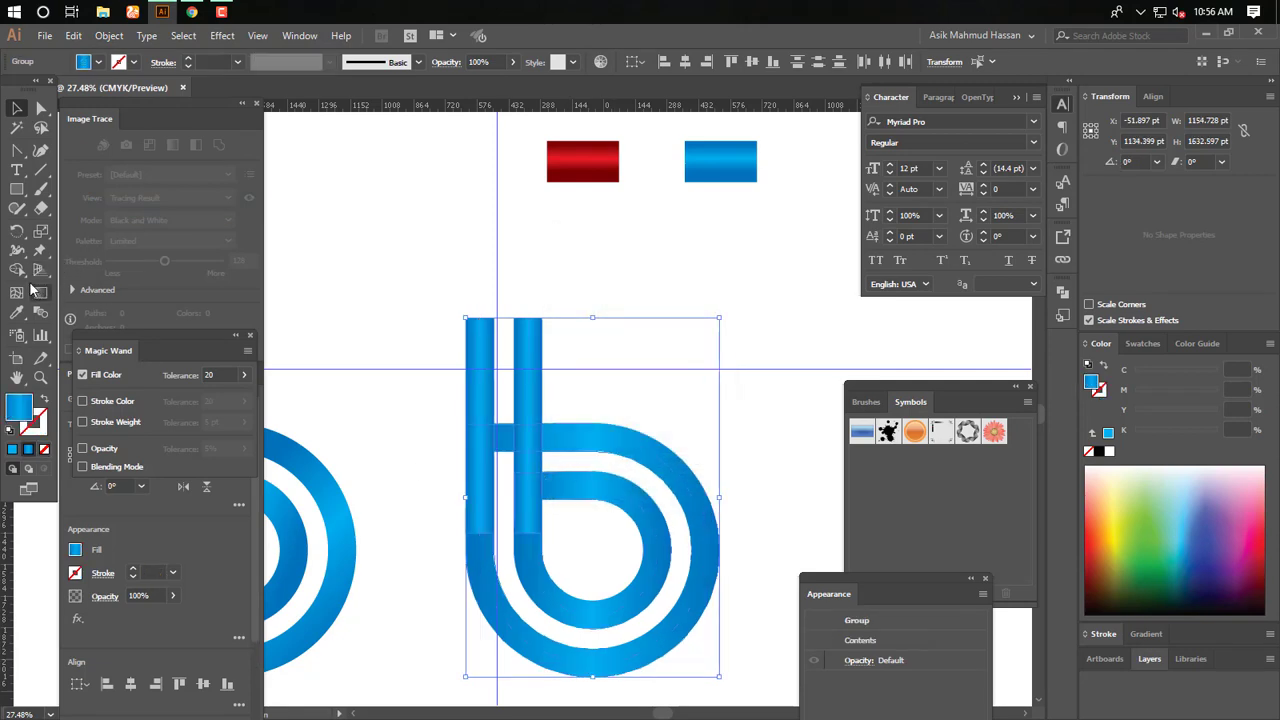
Recolor the whole expanded b on the right with the gradient sampled from the red sample rectangle
{"action": "left_click", "coordinate": [18, 314]}
{"action": "key", "text": "Tab"}
{"action": "left_click", "coordinate": [586, 133]}
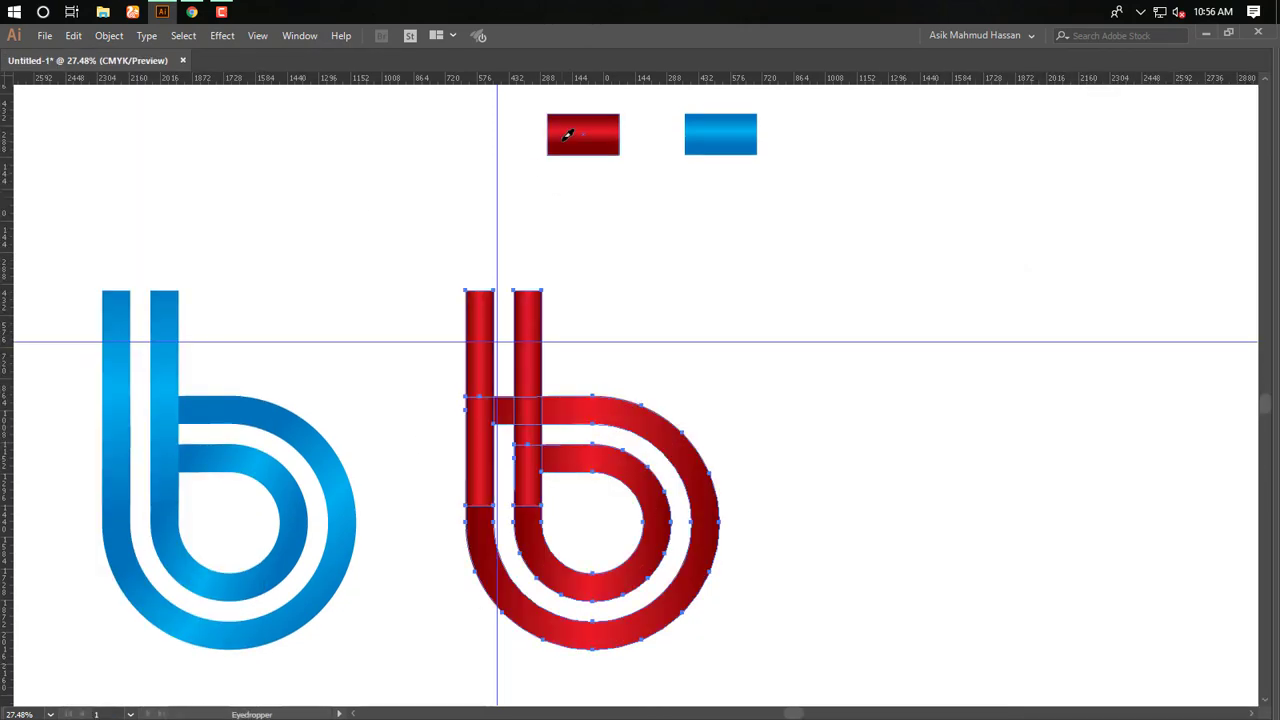
{"action": "key", "text": "Tab"}
{"action": "left_click", "coordinate": [18, 110]}
{"action": "key", "text": "Tab"}
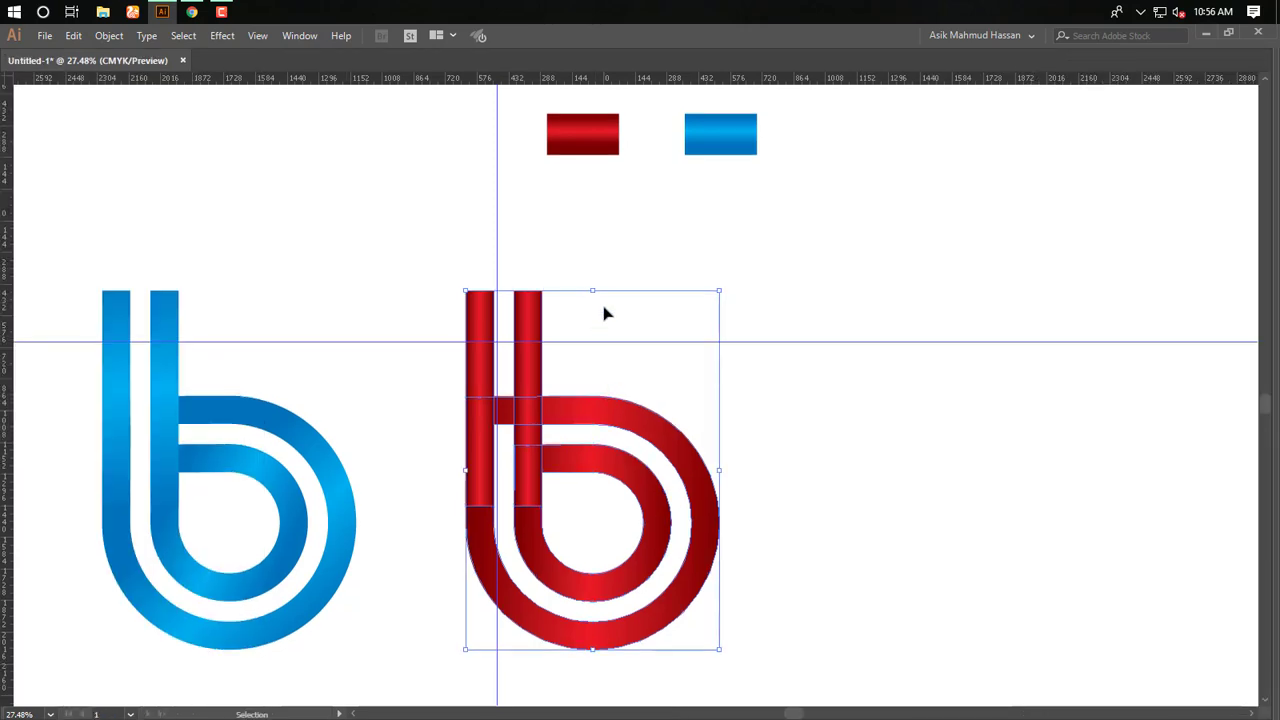
Redirect the gradient of both red stems so it runs vertically along their length
{"action": "left_click_drag", "start_coordinate": [611, 293], "coordinate": [425, 320]}
{"action": "key", "text": "Tab"}
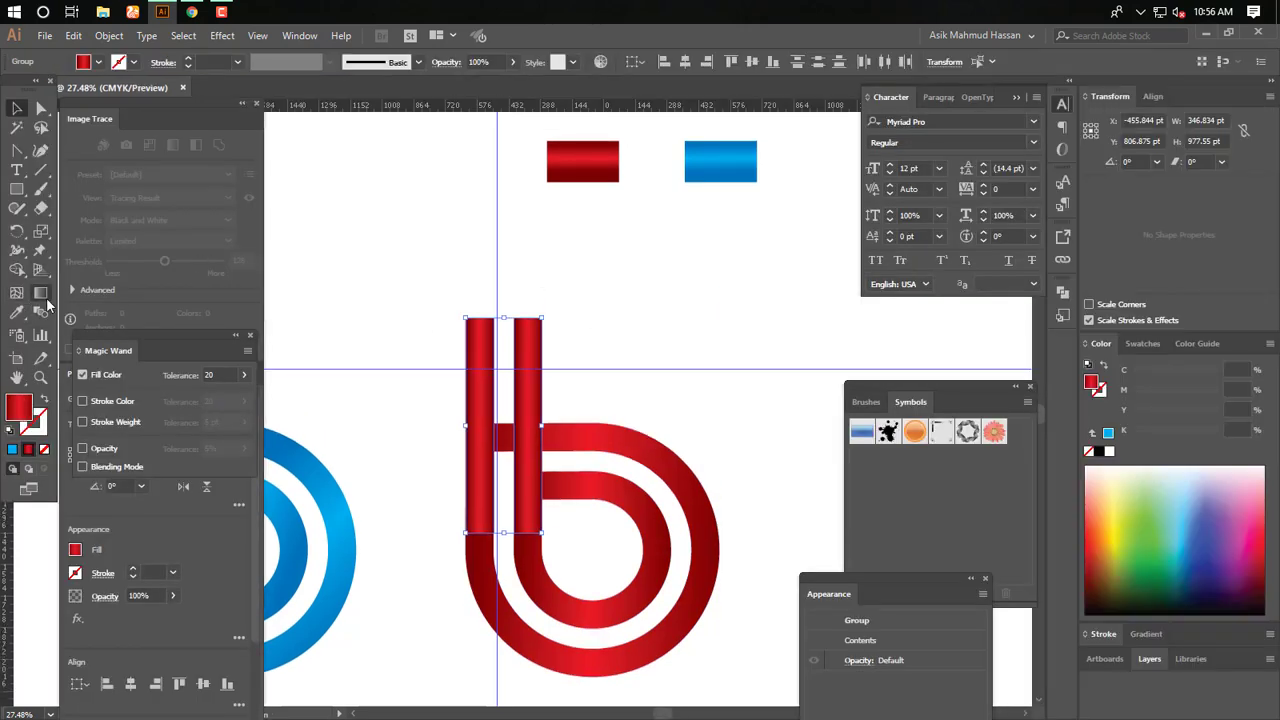
{"action": "left_click", "coordinate": [40, 293]}
{"action": "key", "text": "Tab"}
{"action": "left_click_drag", "start_coordinate": [505, 513], "coordinate": [507, 322]}
{"action": "key", "text": "v"}
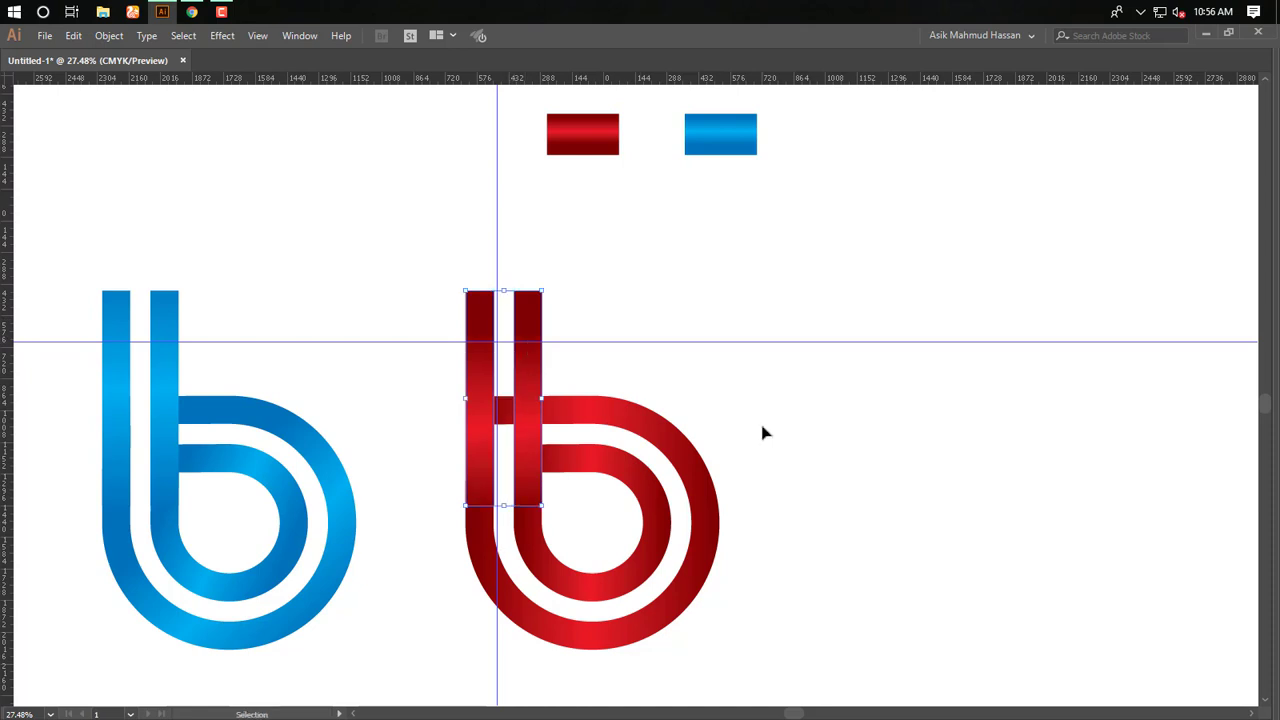
Redirect the inner red teardrop's gradient diagonally so its dark end blends into the inner stem
{"action": "left_click", "coordinate": [763, 431]}
{"action": "left_click_drag", "start_coordinate": [538, 462], "coordinate": [706, 609]}
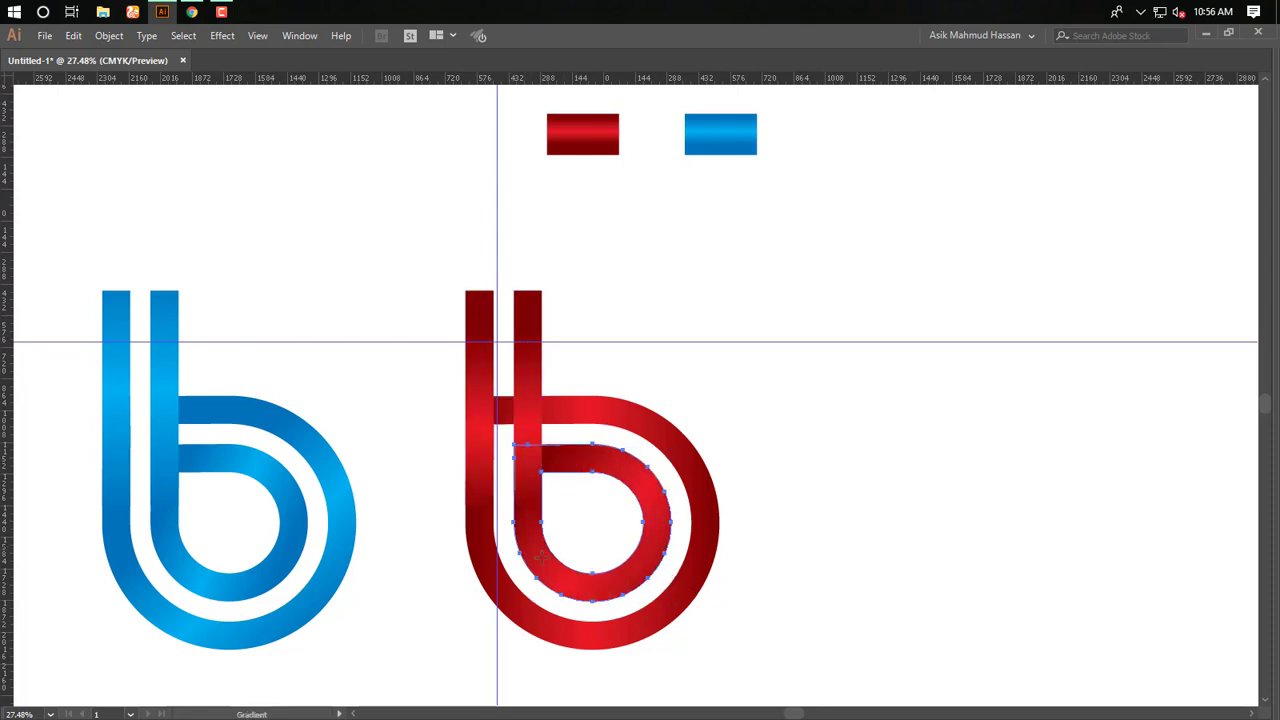
{"action": "left_click", "coordinate": [790, 493]}
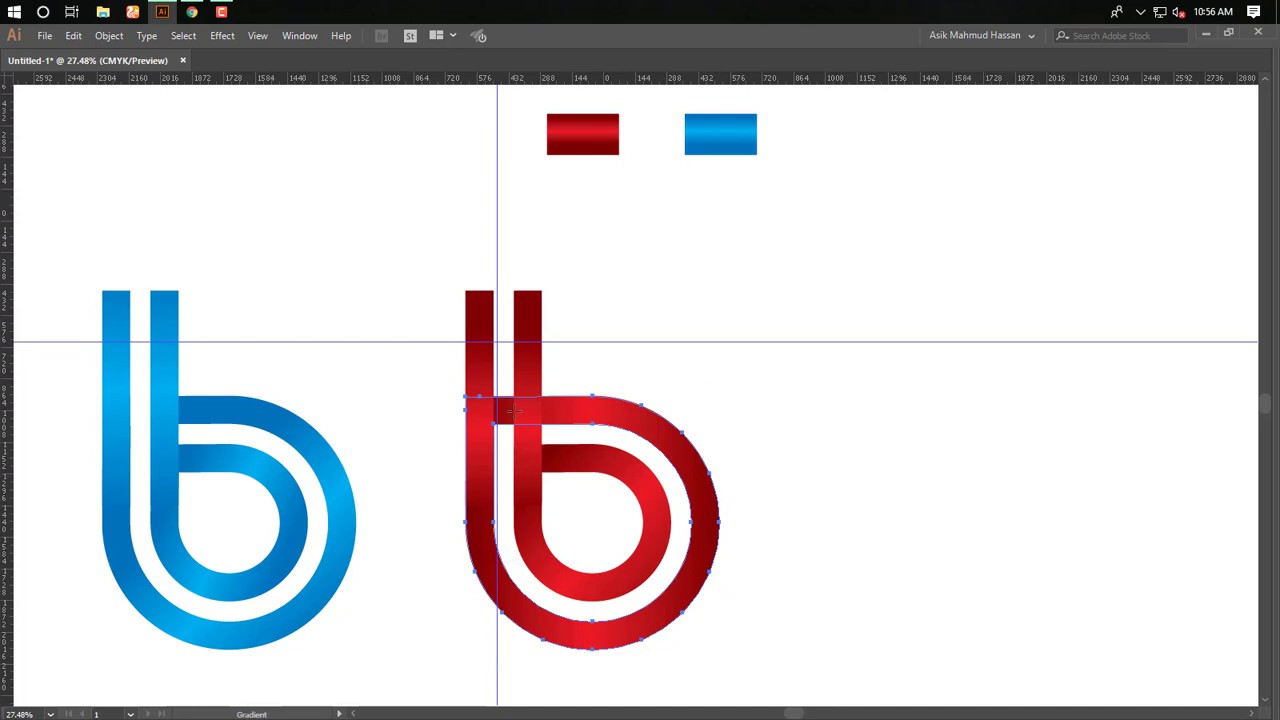
Try redirecting the outer red teardrop's gradient across its ring to darken the part joining the outer stem
{"action": "left_click_drag", "start_coordinate": [514, 410], "coordinate": [591, 629]}
{"action": "left_click_drag", "start_coordinate": [685, 503], "coordinate": [522, 547]}
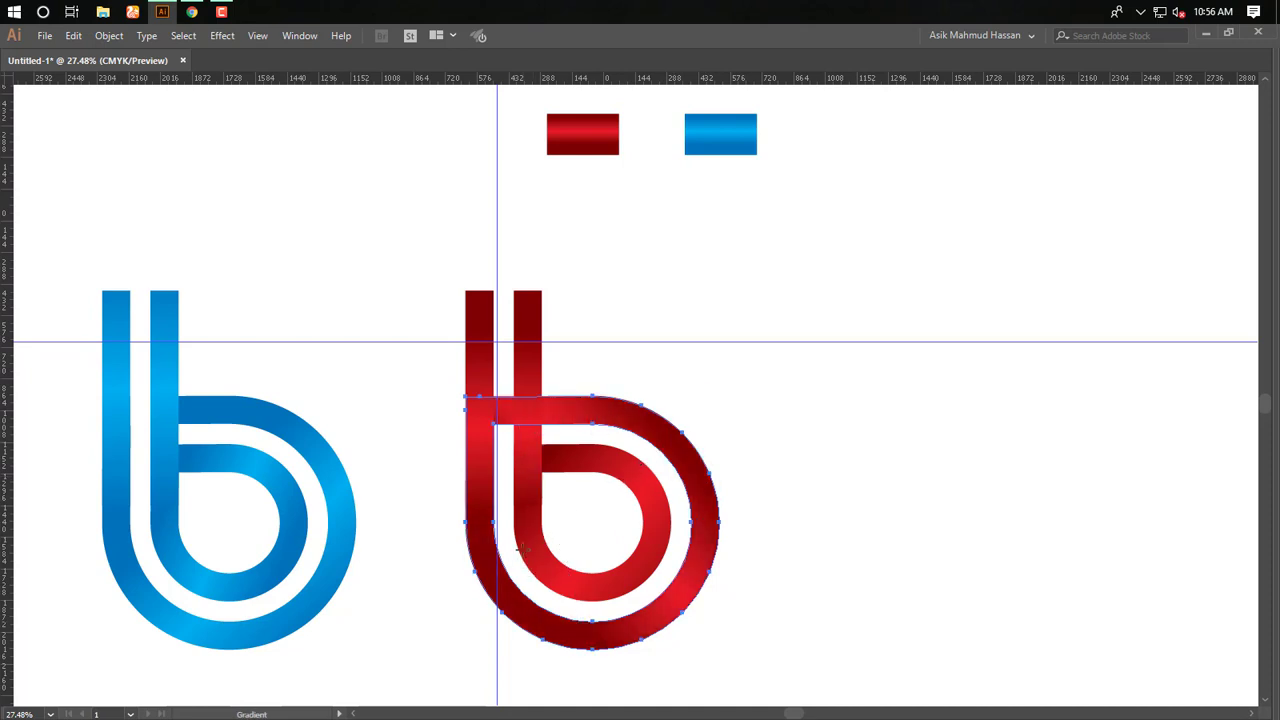
{"action": "key", "text": "v"}
{"action": "left_click", "coordinate": [789, 529]}
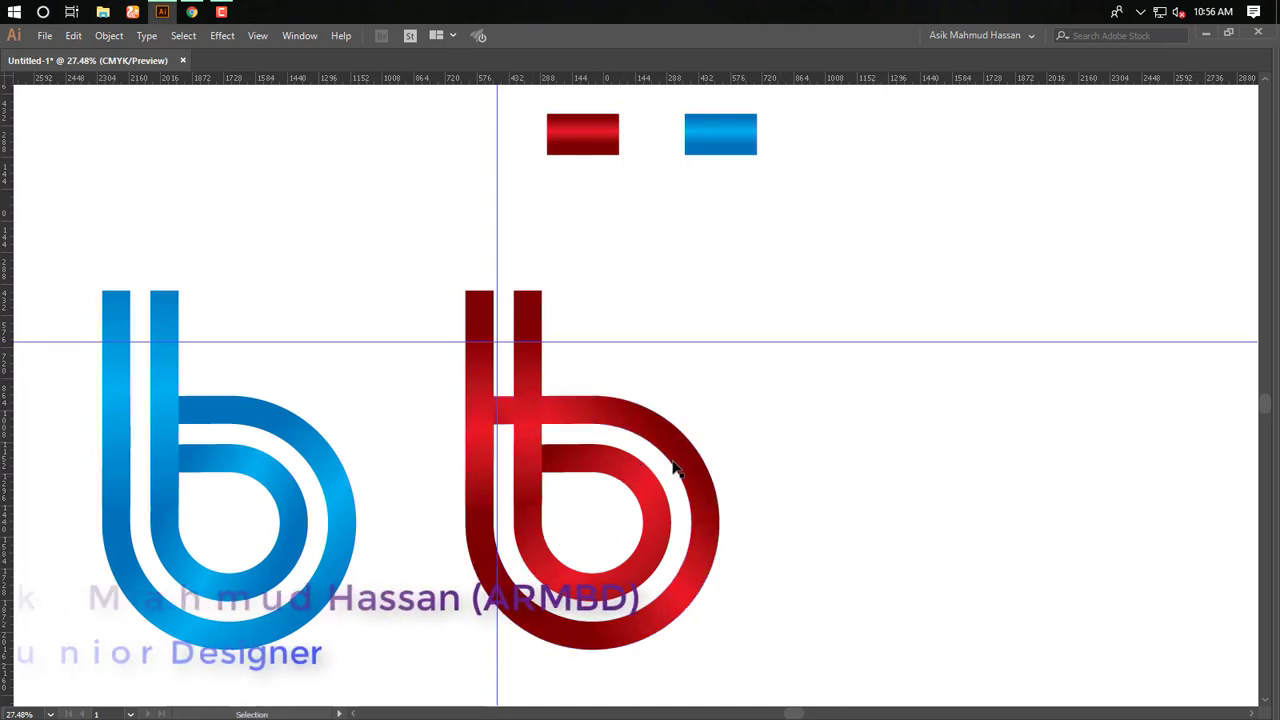
Redirect the outer red teardrop's gradient diagonally toward the lower right so its crossbar and stem side are dark
{"action": "left_click", "coordinate": [589, 406]}
{"action": "key", "text": "g"}
{"action": "left_click_drag", "start_coordinate": [598, 427], "coordinate": [501, 610]}
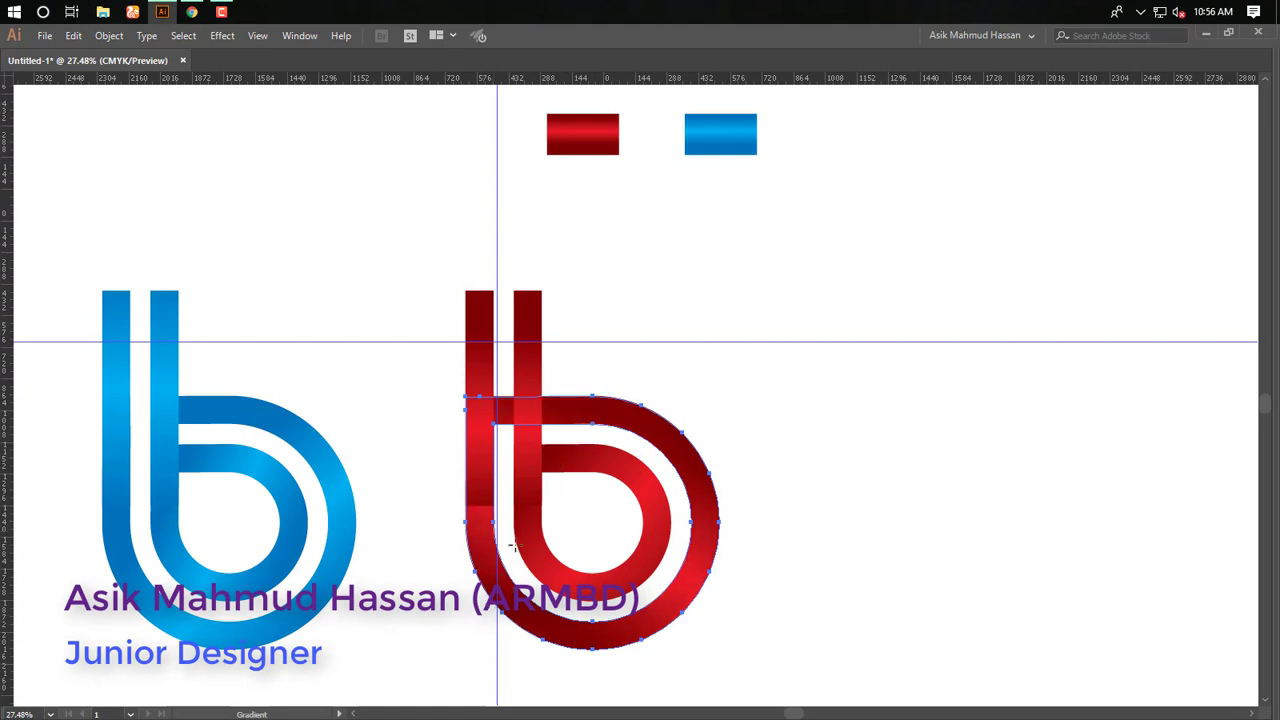
{"action": "mouse_move", "coordinate": [512, 546]}
{"action": "left_mouse_down"}
{"action": "mouse_move", "coordinate": [529, 498]}
{"action": "mouse_move", "coordinate": [565, 510]}
{"action": "left_mouse_up"}
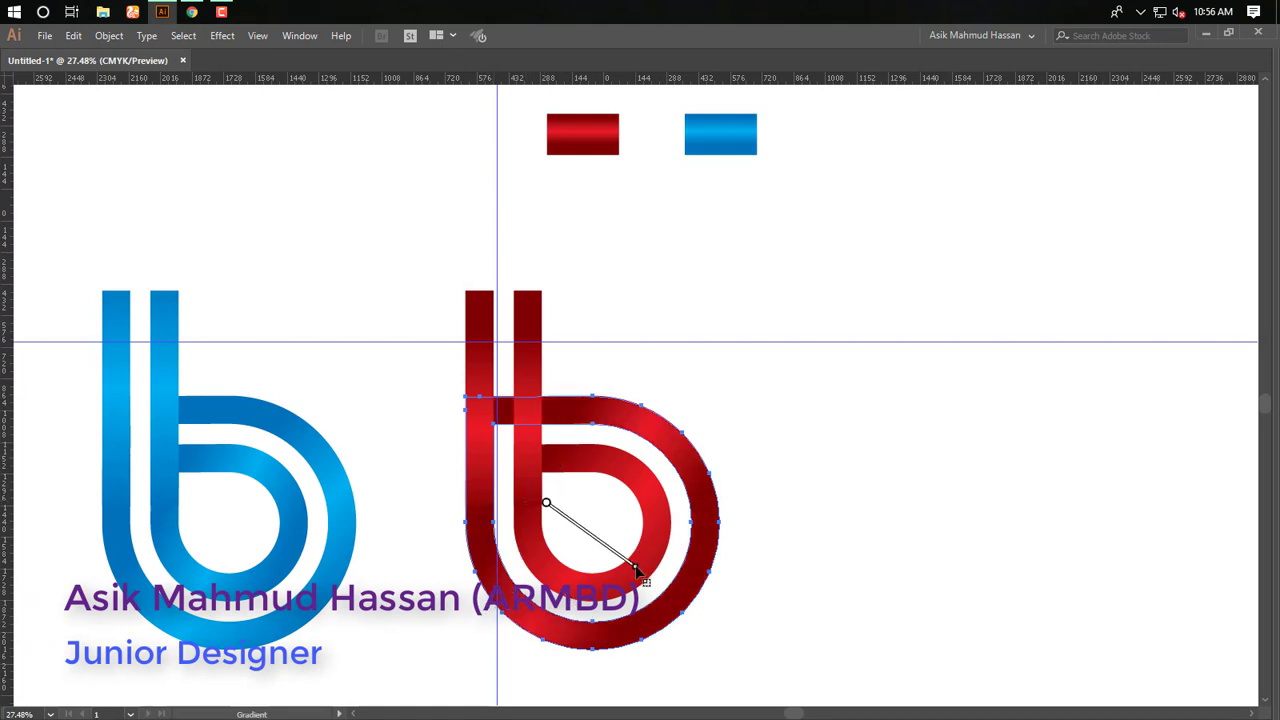
{"action": "left_click_drag", "start_coordinate": [635, 568], "coordinate": [640, 572]}
{"action": "left_click_drag", "start_coordinate": [611, 514], "coordinate": [754, 666]}
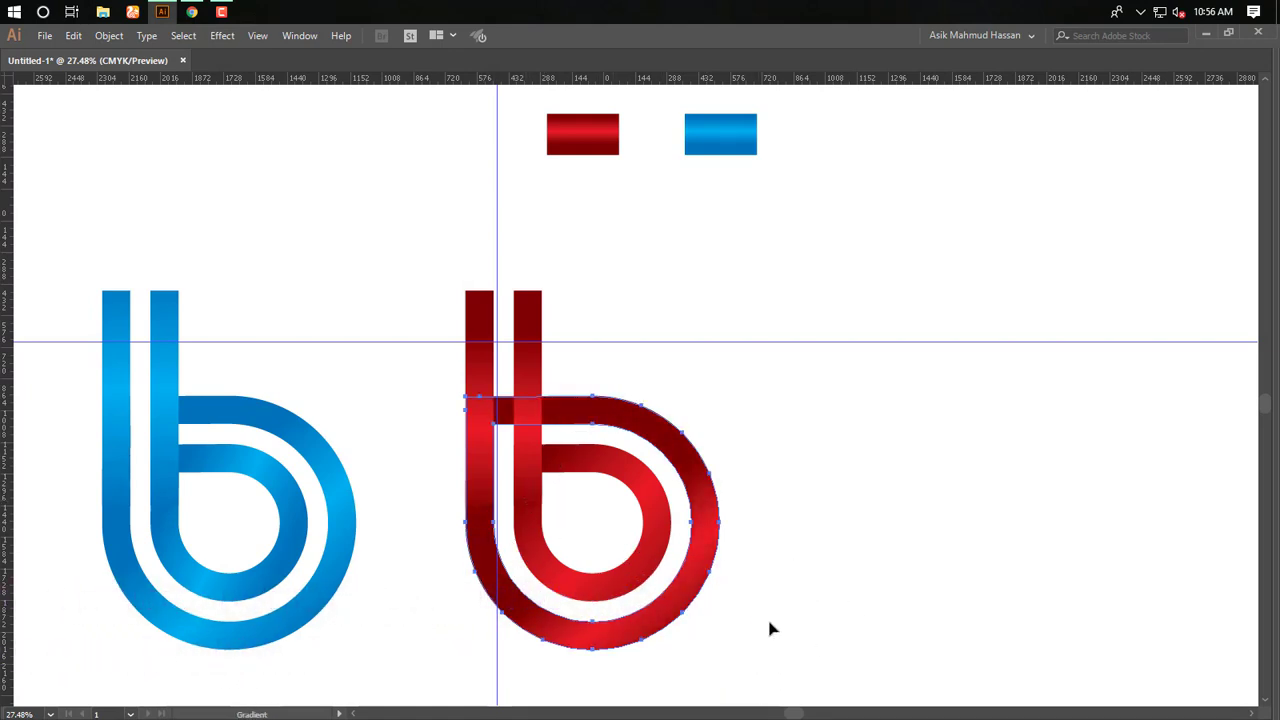
Remove the dark end stop from the outer red teardrop's gradient and move the bright red stop to the end
{"action": "key", "text": "Tab"}
{"action": "left_click", "coordinate": [1145, 633]}
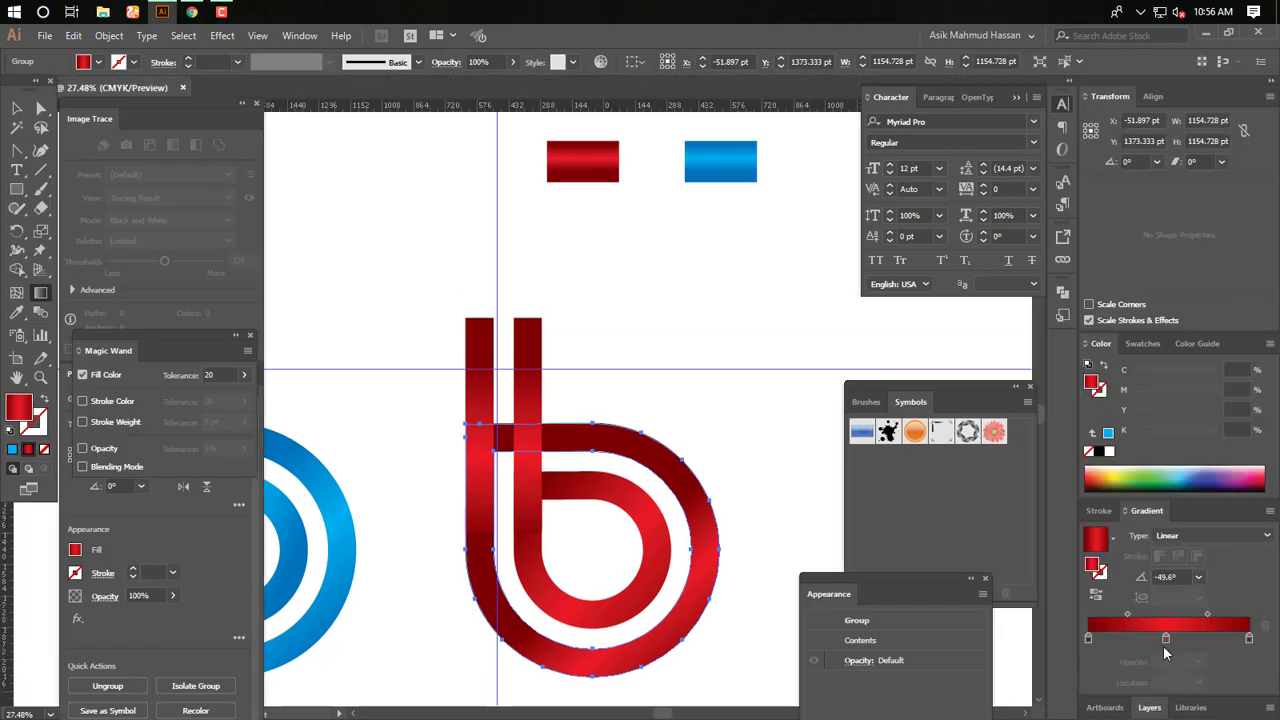
{"action": "left_click", "coordinate": [1166, 637]}
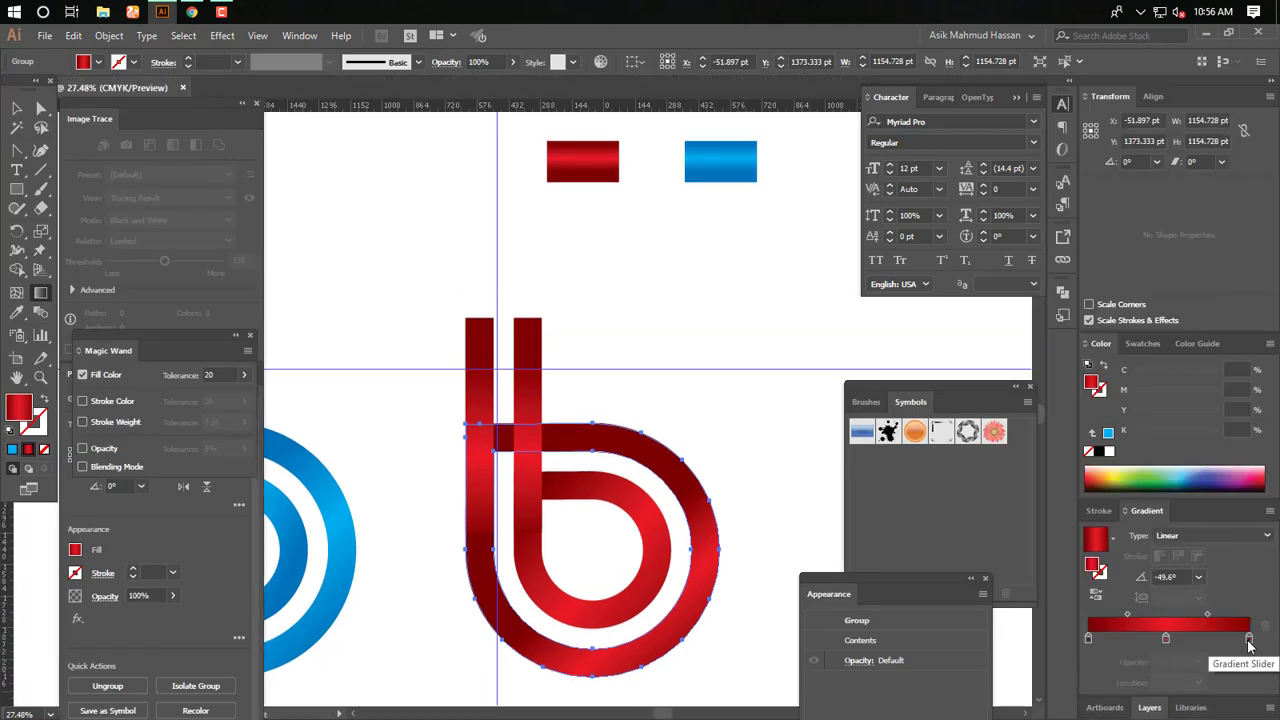
{"action": "left_click_drag", "start_coordinate": [1165, 638], "coordinate": [1236, 640]}
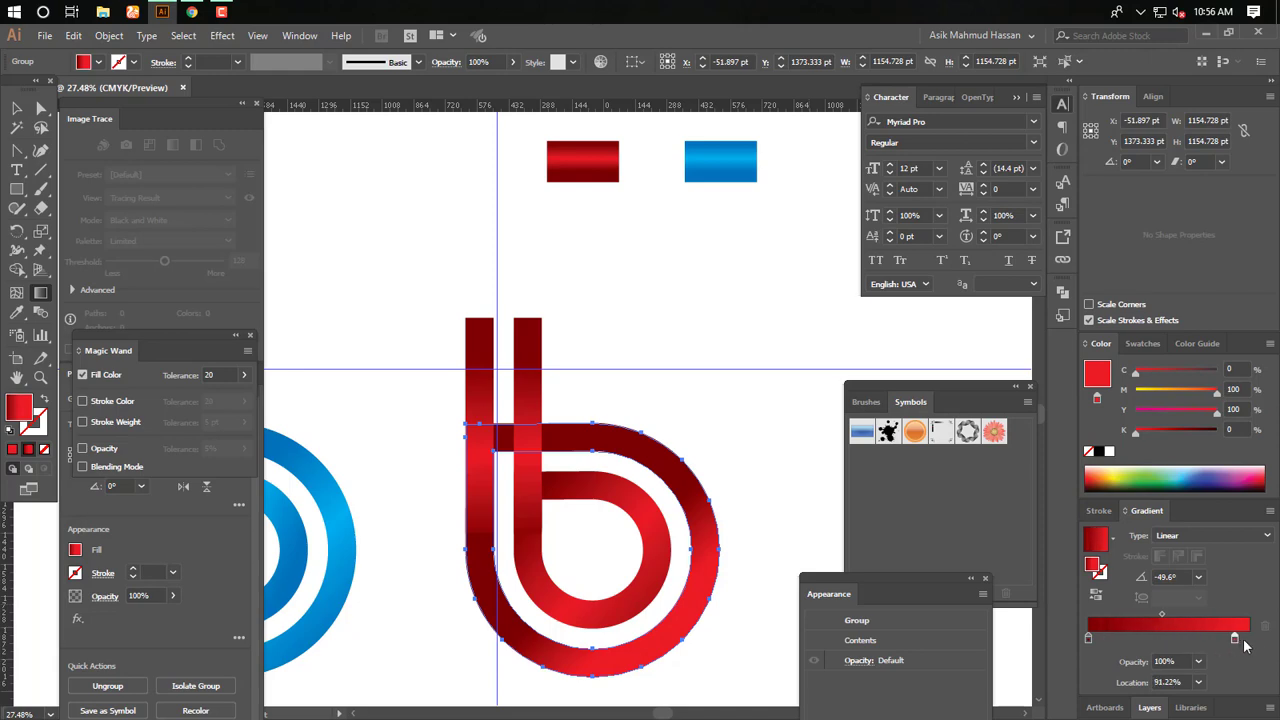
Try redirecting both red stems' gradient vertically as a short bright band with dark ends
{"action": "key", "text": "Tab"}
{"action": "left_click_drag", "start_coordinate": [387, 294], "coordinate": [792, 531]}
{"action": "key", "text": "v"}
{"action": "left_click", "coordinate": [575, 367]}
{"action": "left_click", "coordinate": [435, 430], "text": "shift"}
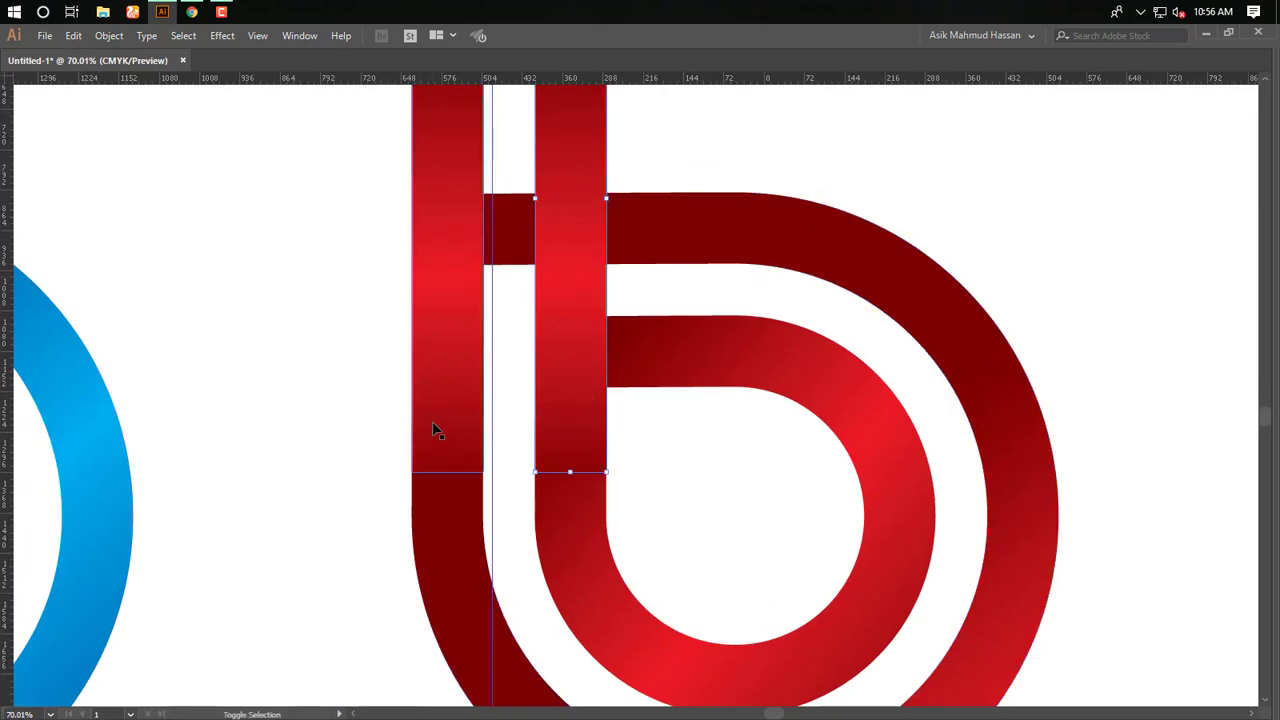
{"action": "left_click_drag", "start_coordinate": [531, 607], "coordinate": [528, 255]}
{"action": "left_click_drag", "start_coordinate": [523, 206], "coordinate": [541, 487]}
{"action": "left_click_drag", "start_coordinate": [513, 350], "coordinate": [513, 354]}
{"action": "key", "text": "Tab"}
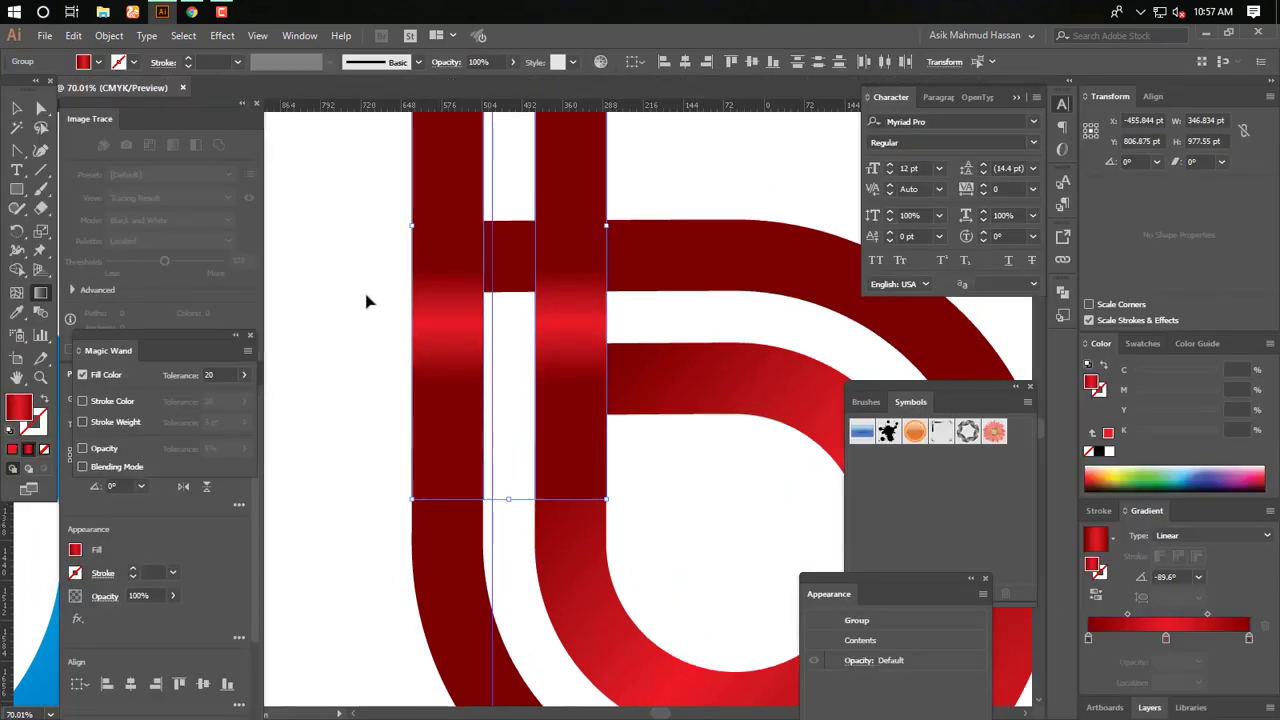
Redirect both red stems' gradient over a longer vertical span, with the bright band near the crossbar and a dark lower end
{"action": "left_click", "coordinate": [322, 298], "text": "ctrl"}
{"action": "left_click", "coordinate": [436, 391]}
{"action": "key", "text": "ctrl+minus"}
{"action": "left_click_drag", "start_coordinate": [526, 244], "coordinate": [514, 560]}
{"action": "key", "text": "v"}
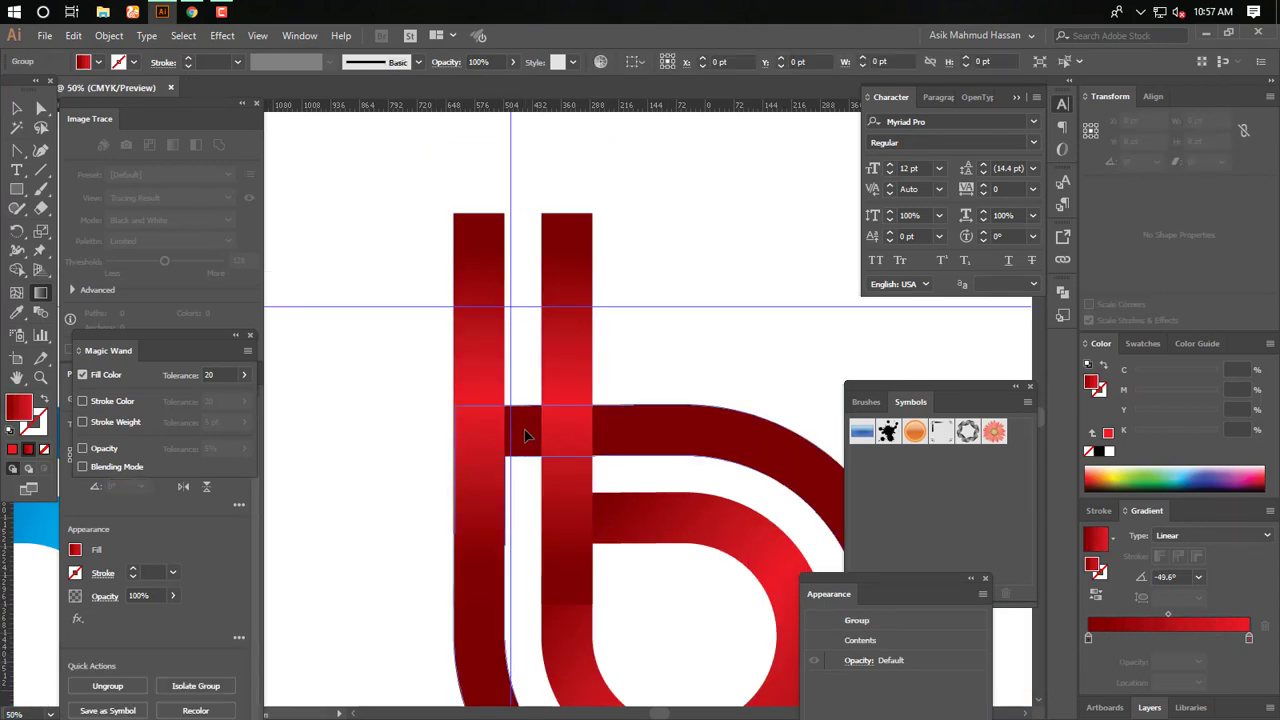
Move the outer red teardrop's inner crossbar corner anchor onto the outer stem's inner edge in outline view
{"action": "left_click", "coordinate": [476, 380]}
{"action": "left_click", "coordinate": [476, 380], "text": "ctrl+shift"}
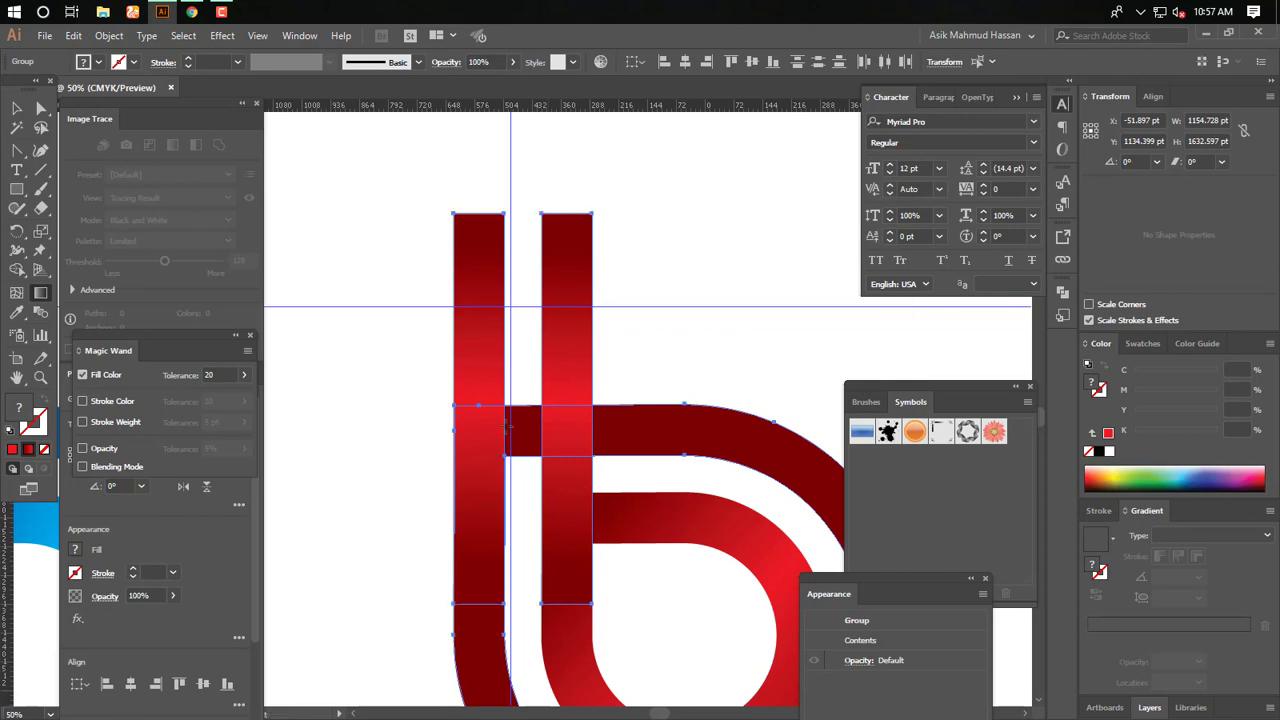
{"action": "key", "text": "Tab"}
{"action": "key", "text": "ctrl+space"}
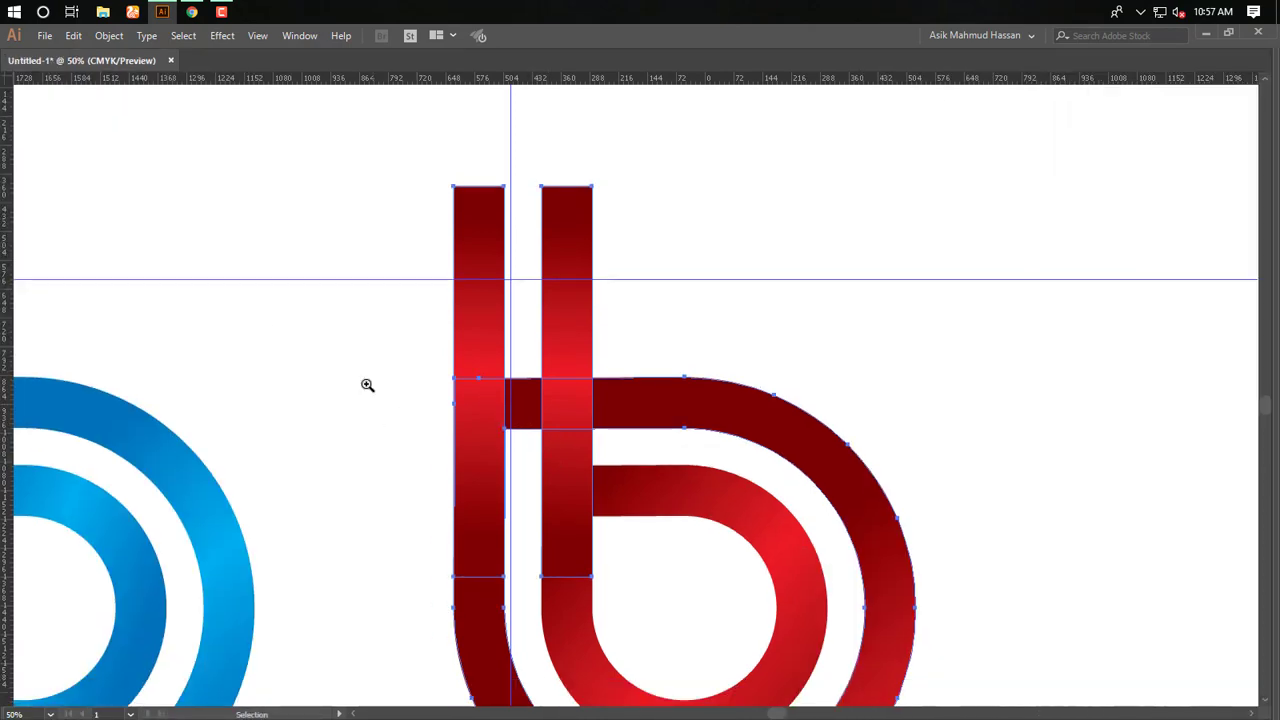
{"action": "left_click_drag", "start_coordinate": [374, 363], "coordinate": [655, 515]}
{"action": "key", "text": "Tab"}
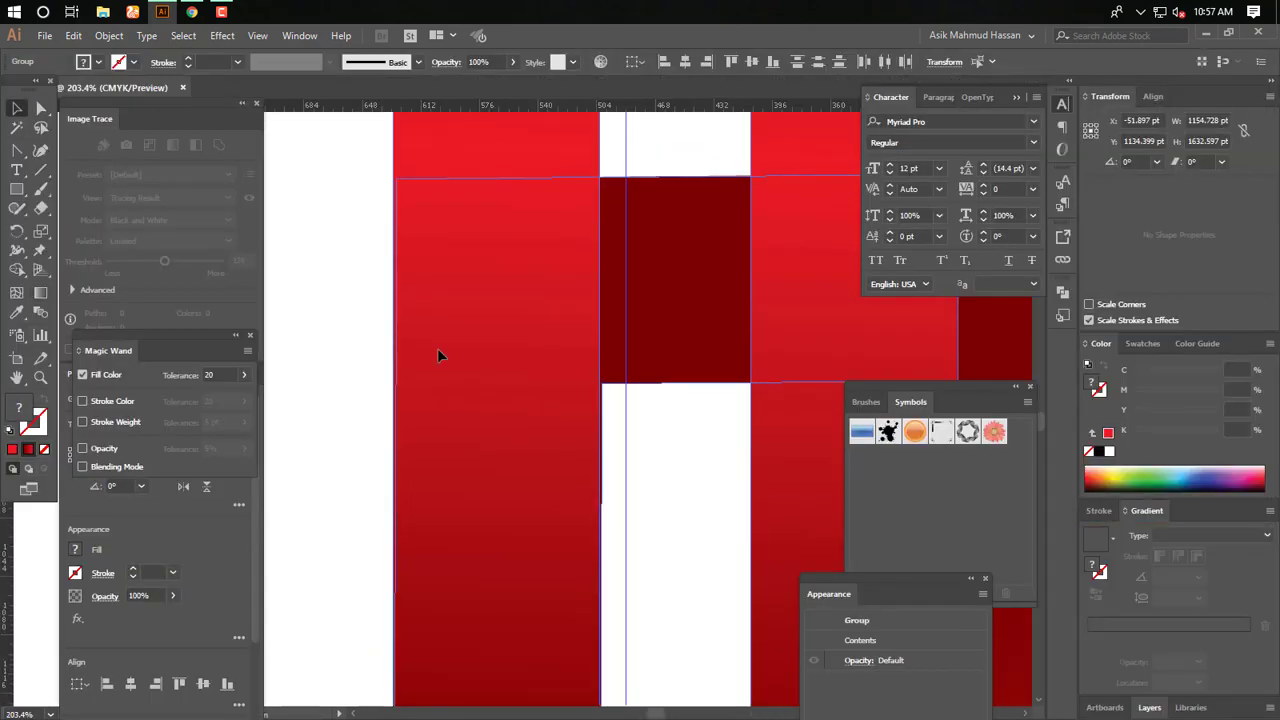
{"action": "key", "text": "Tab"}
{"action": "key", "text": "ctrl+space"}
{"action": "left_click_drag", "start_coordinate": [523, 317], "coordinate": [690, 425]}
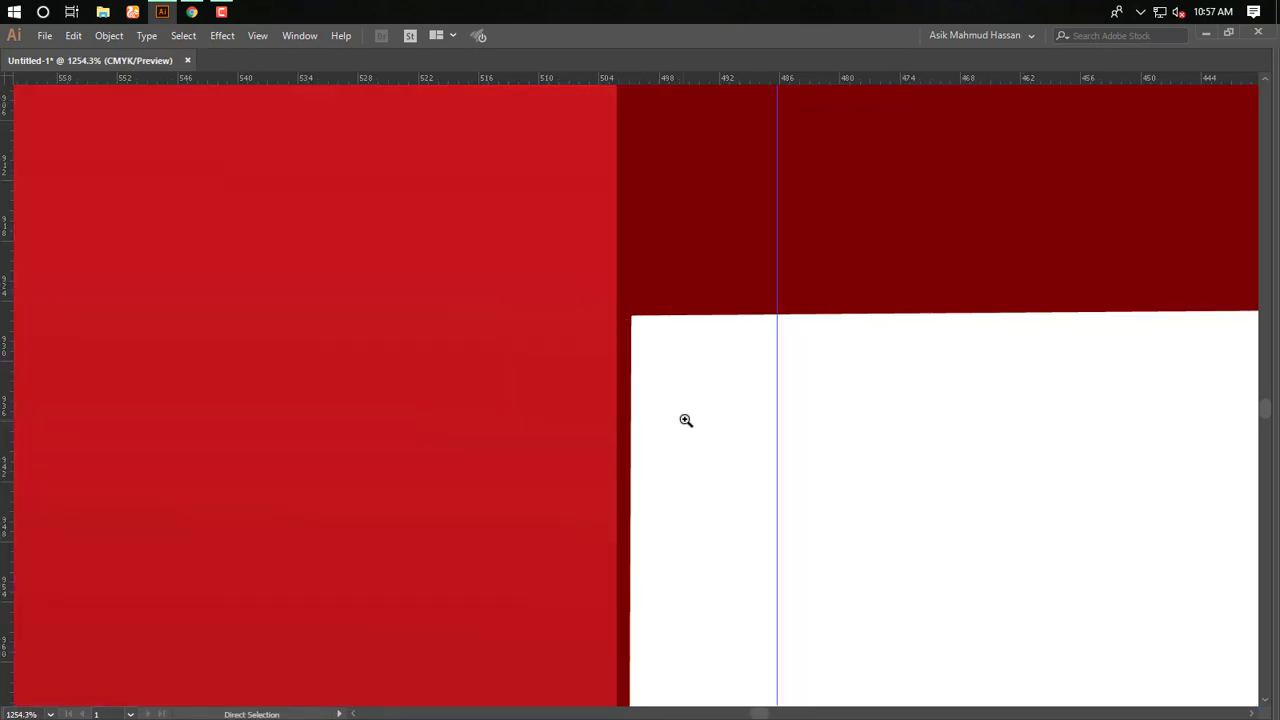
{"action": "key", "text": "ctrl+y"}
{"action": "left_click", "coordinate": [632, 320]}
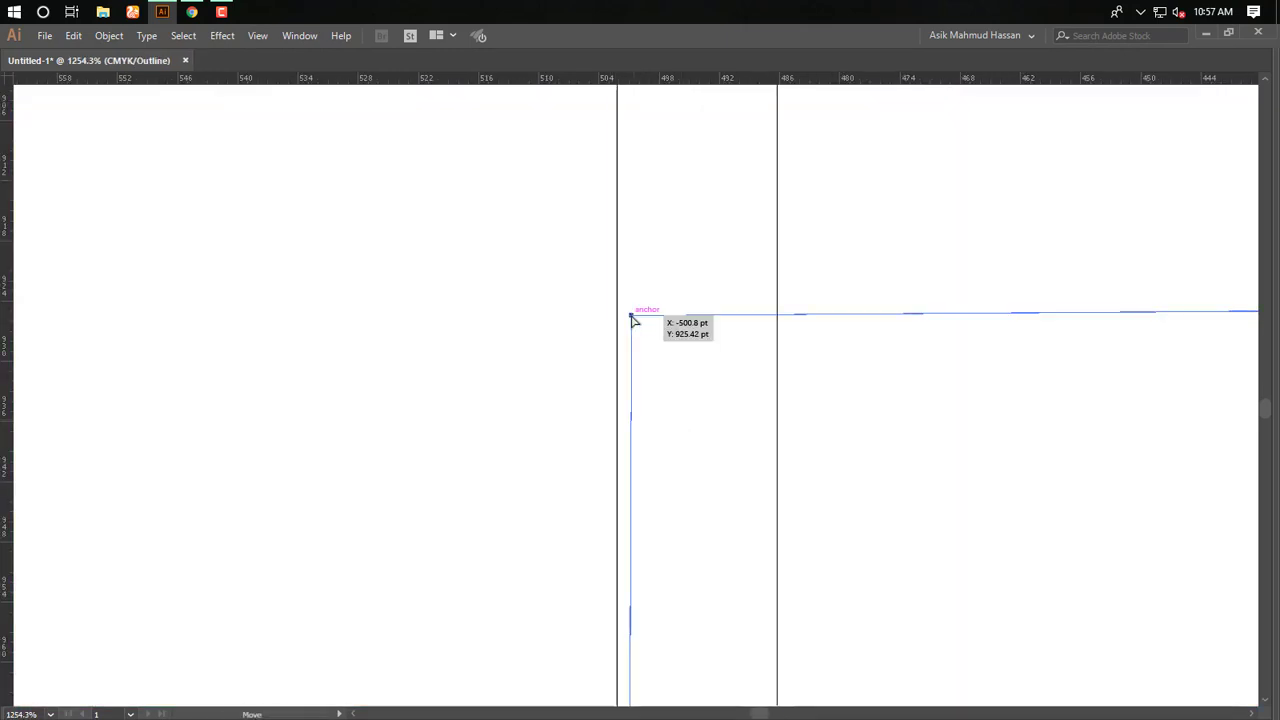
{"action": "left_click_drag", "start_coordinate": [632, 320], "coordinate": [620, 323]}
{"action": "left_click", "coordinate": [674, 369]}
{"action": "key", "text": "ctrl+y"}
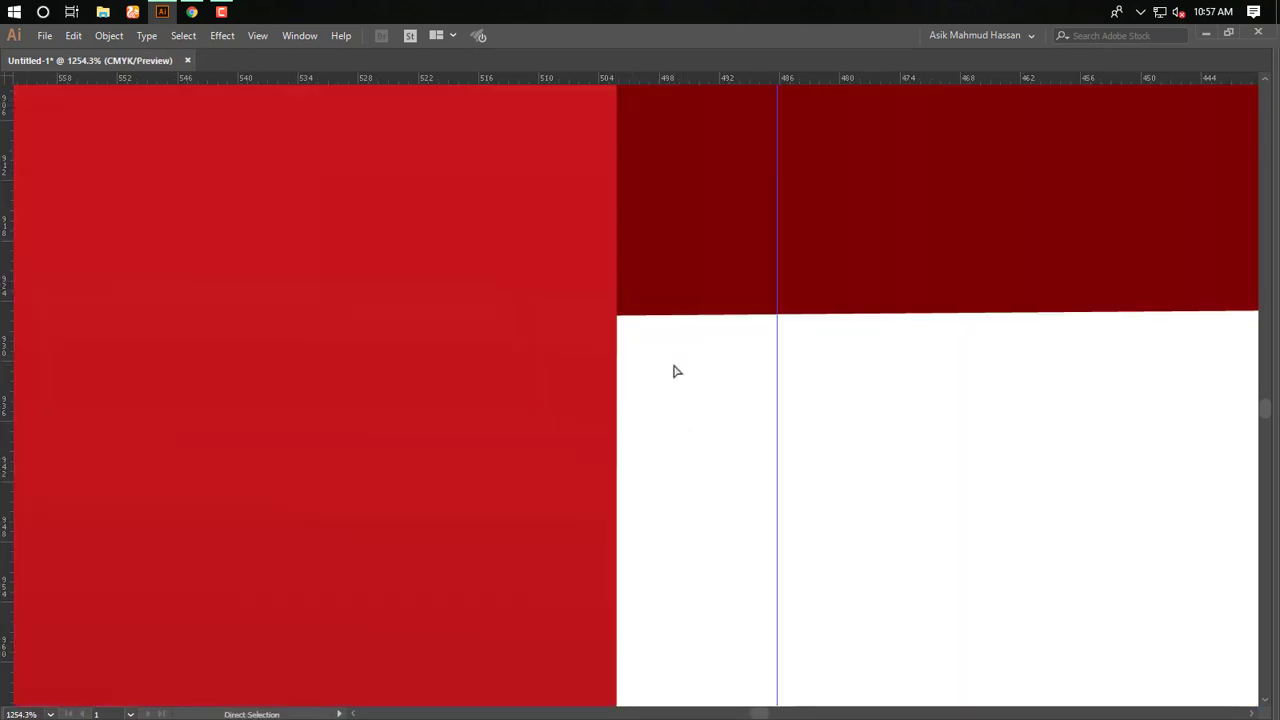
Remove the dark crossbar piece between the two red stems with the Shape Builder tool
{"action": "scroll", "coordinate": [674, 371], "scroll_direction": "down", "scroll_amount": 15}
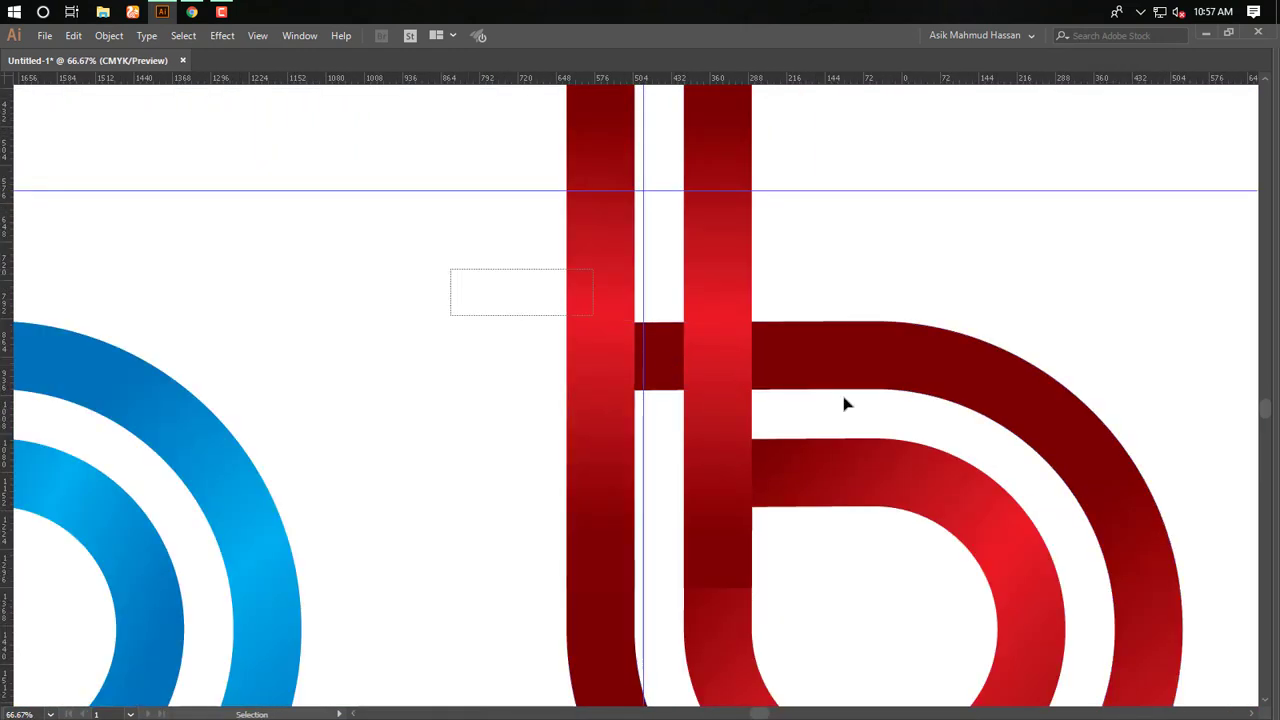
{"action": "left_click_drag", "start_coordinate": [844, 404], "coordinate": [894, 420]}
{"action": "key", "text": "Tab"}
{"action": "key", "text": "Tab"}
{"action": "key", "text": "Tab"}
{"action": "left_click", "coordinate": [18, 270]}
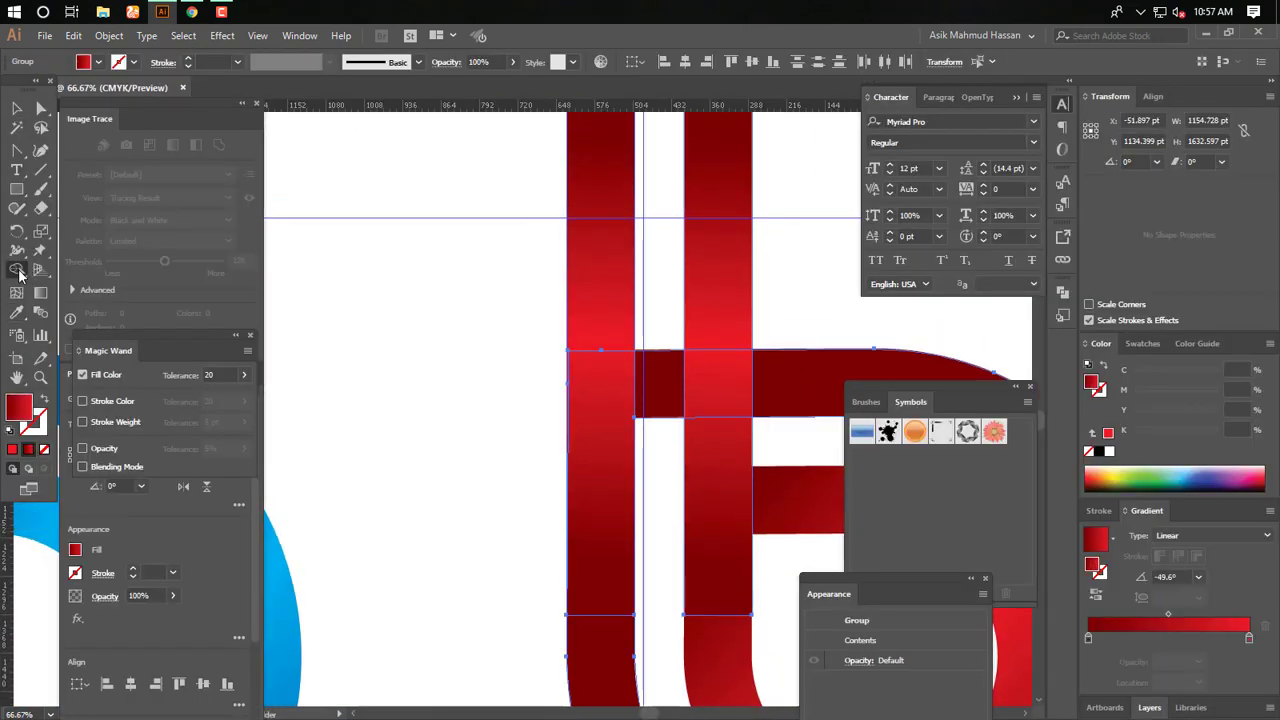
{"action": "key", "text": "Tab"}
{"action": "left_click_drag", "start_coordinate": [663, 364], "coordinate": [668, 260], "text": "alt"}
{"action": "key", "text": "Tab"}
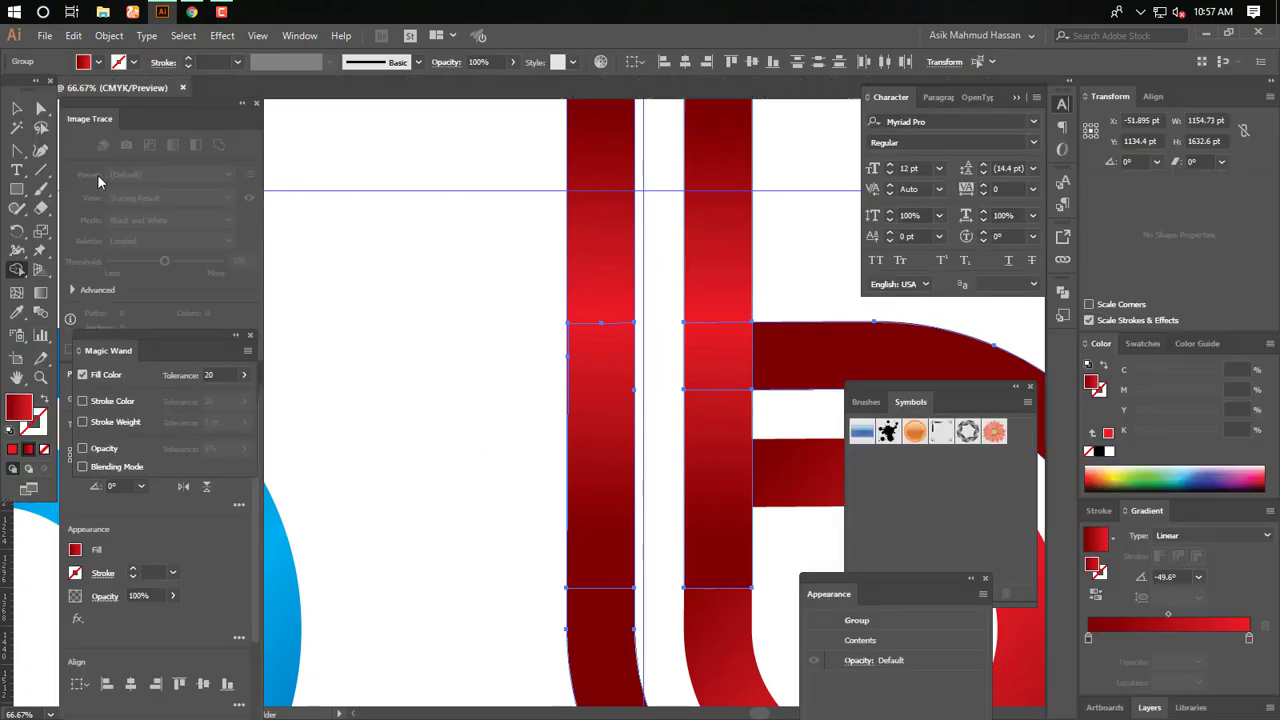
{"action": "left_click", "coordinate": [18, 109]}
{"action": "key", "text": "Tab"}
{"action": "left_click", "coordinate": [334, 277]}
Redirect the inner red stem's gradient vertically to blend it with the curve below
{"action": "key", "text": "ctrl+minus"}
{"action": "key", "text": "ctrl+minus"}
{"action": "key", "text": "ctrl+minus"}
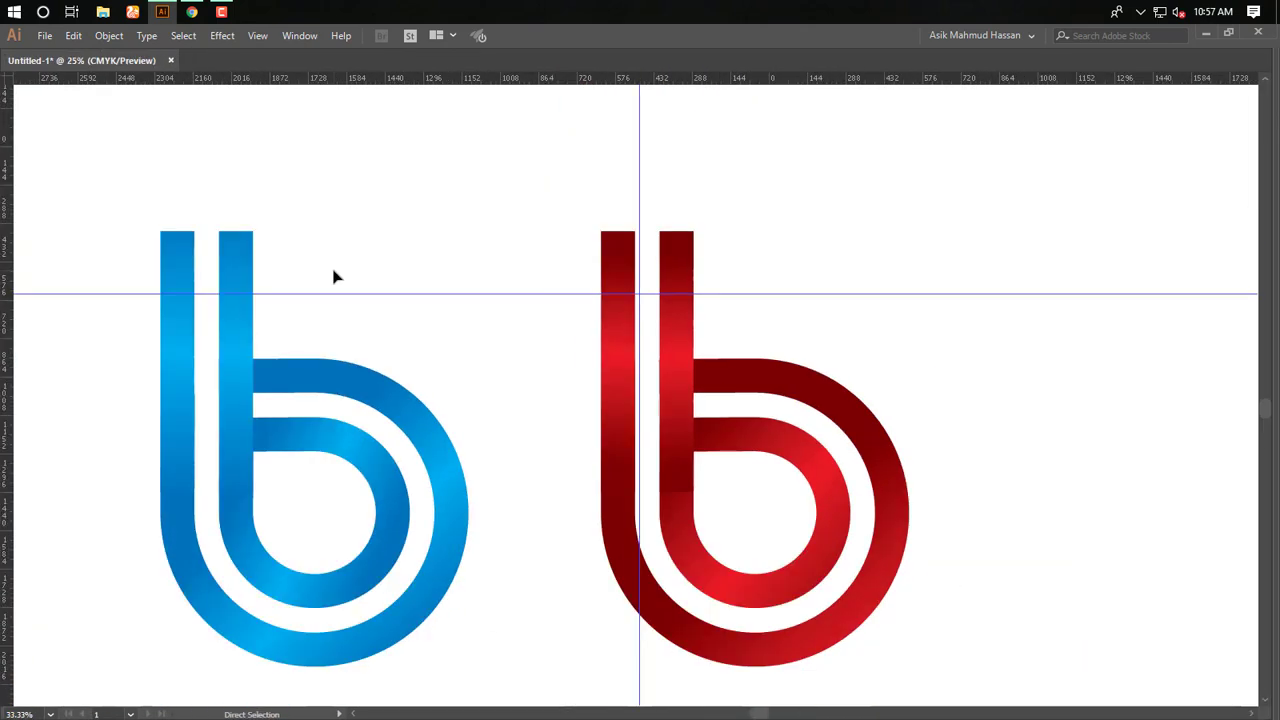
{"action": "key", "text": "ctrl+minus"}
{"action": "left_click", "coordinate": [666, 449]}
{"action": "key", "text": "Tab"}
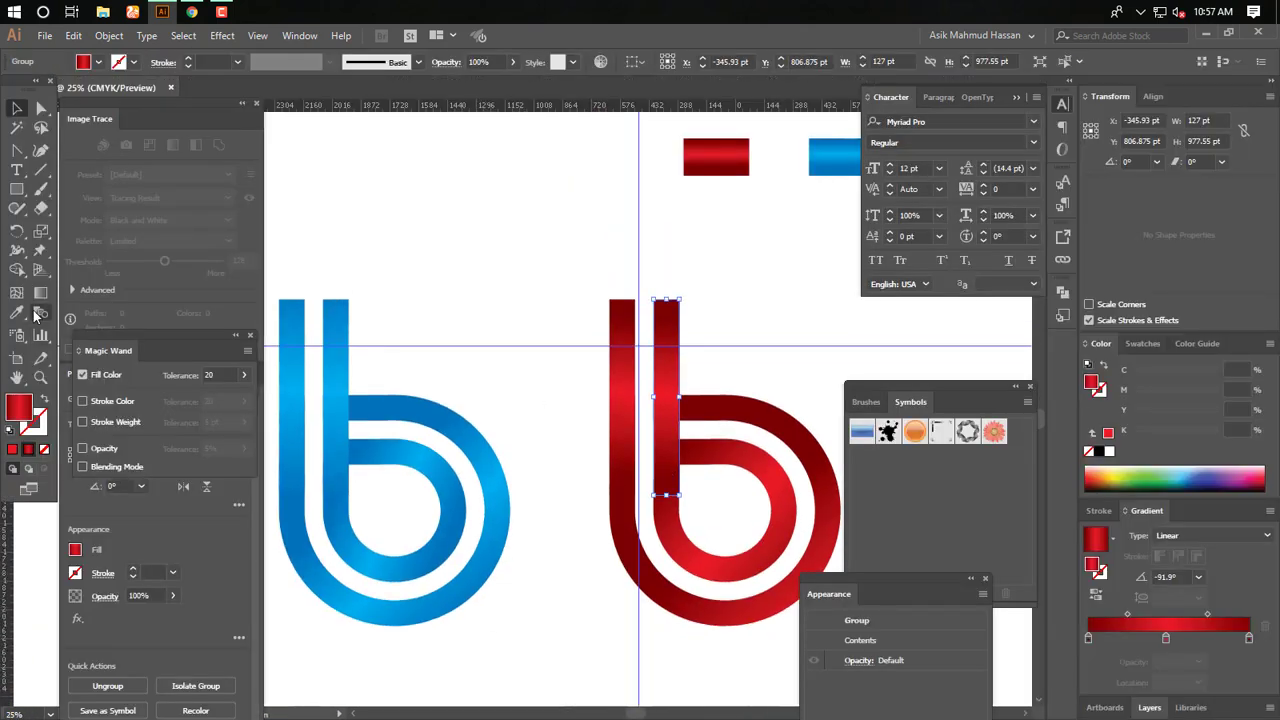
{"action": "key", "text": "Tab"}
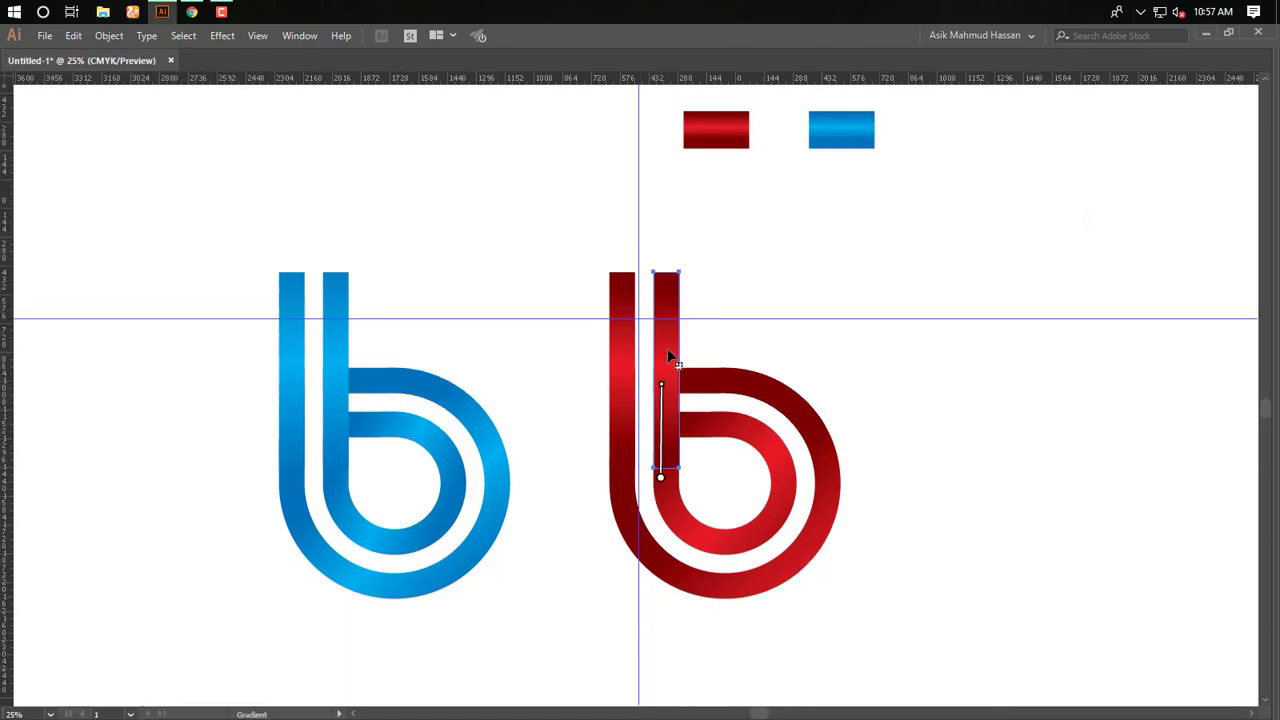
{"action": "left_click_drag", "start_coordinate": [668, 350], "coordinate": [669, 330]}
{"action": "key", "text": "v"}
{"action": "left_click", "coordinate": [1029, 460]}
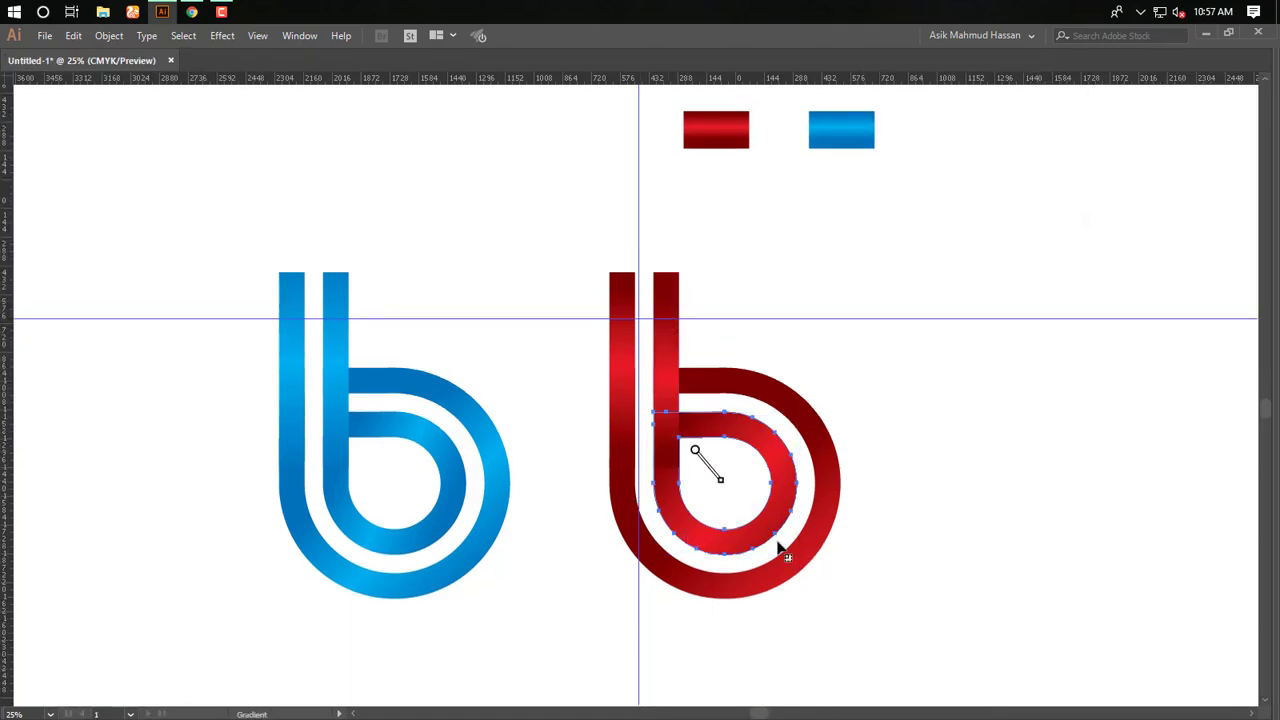
Redirect the inner red teardrop's gradient diagonally toward the lower right so its dark side blends into the inner stem
{"action": "left_click_drag", "start_coordinate": [777, 541], "coordinate": [778, 540]}
{"action": "key", "text": "v"}
{"action": "left_click", "coordinate": [1038, 506]}
{"action": "key", "text": "space"}
{"action": "mouse_move", "coordinate": [878, 470]}
{"action": "left_mouse_down"}
{"action": "mouse_move", "coordinate": [880, 497]}
{"action": "mouse_move", "coordinate": [857, 491]}
{"action": "mouse_move", "coordinate": [900, 480]}
{"action": "left_mouse_up"}
{"action": "key", "text": "Tab"}
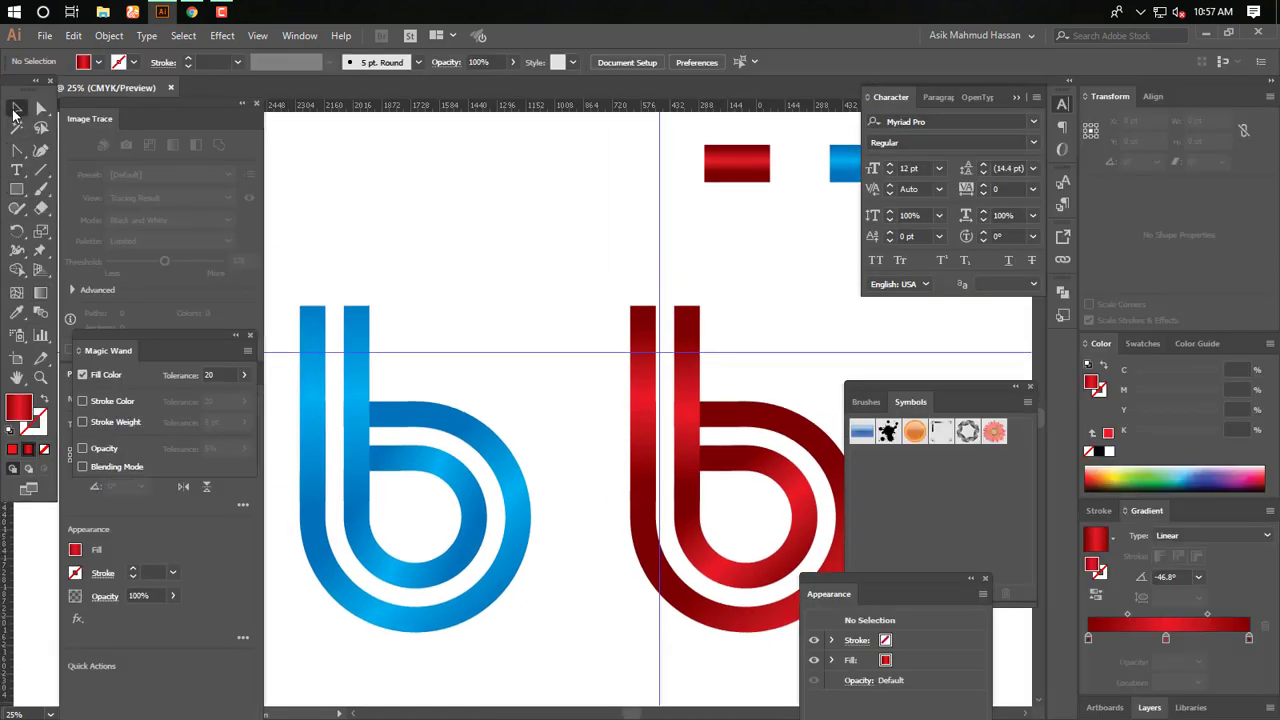
{"action": "key", "text": "Tab"}
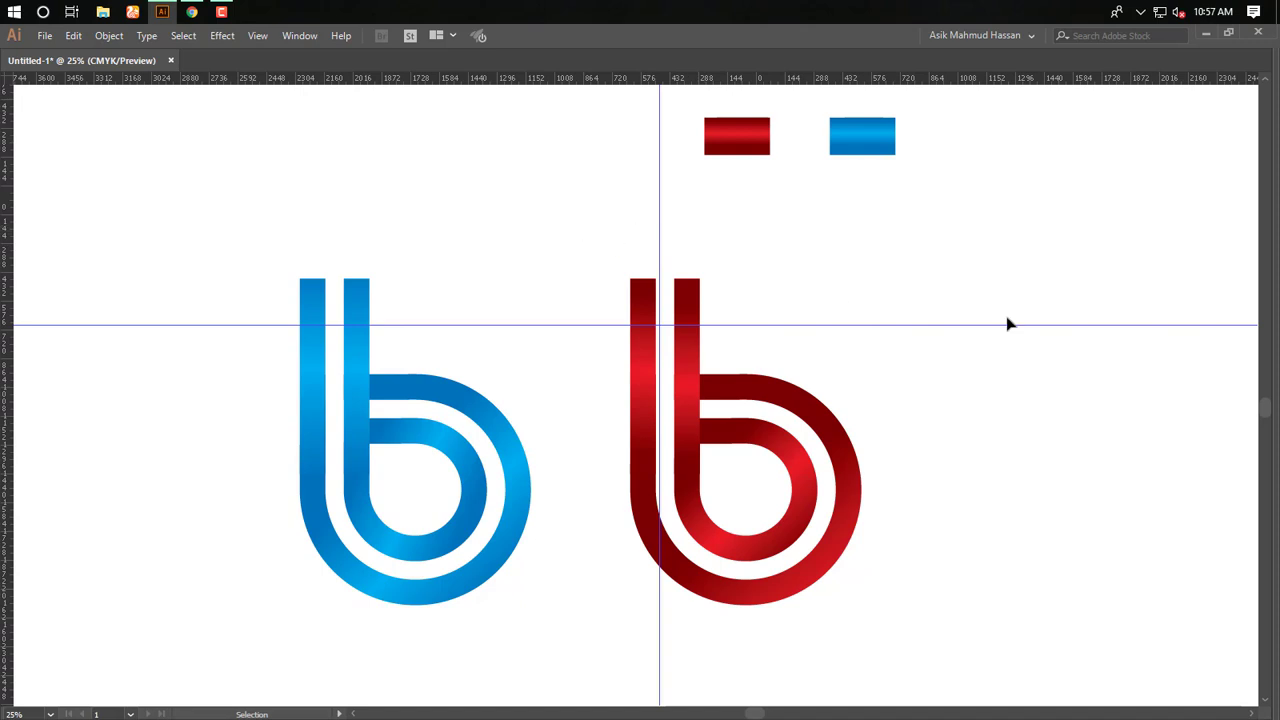
Unlock the guides and delete both the horizontal and the vertical guide
{"action": "right_click", "coordinate": [1040, 307]}
{"action": "left_click", "coordinate": [1090, 454]}
{"action": "left_click_drag", "start_coordinate": [982, 377], "coordinate": [890, 238]}
{"action": "key", "text": "Delete"}
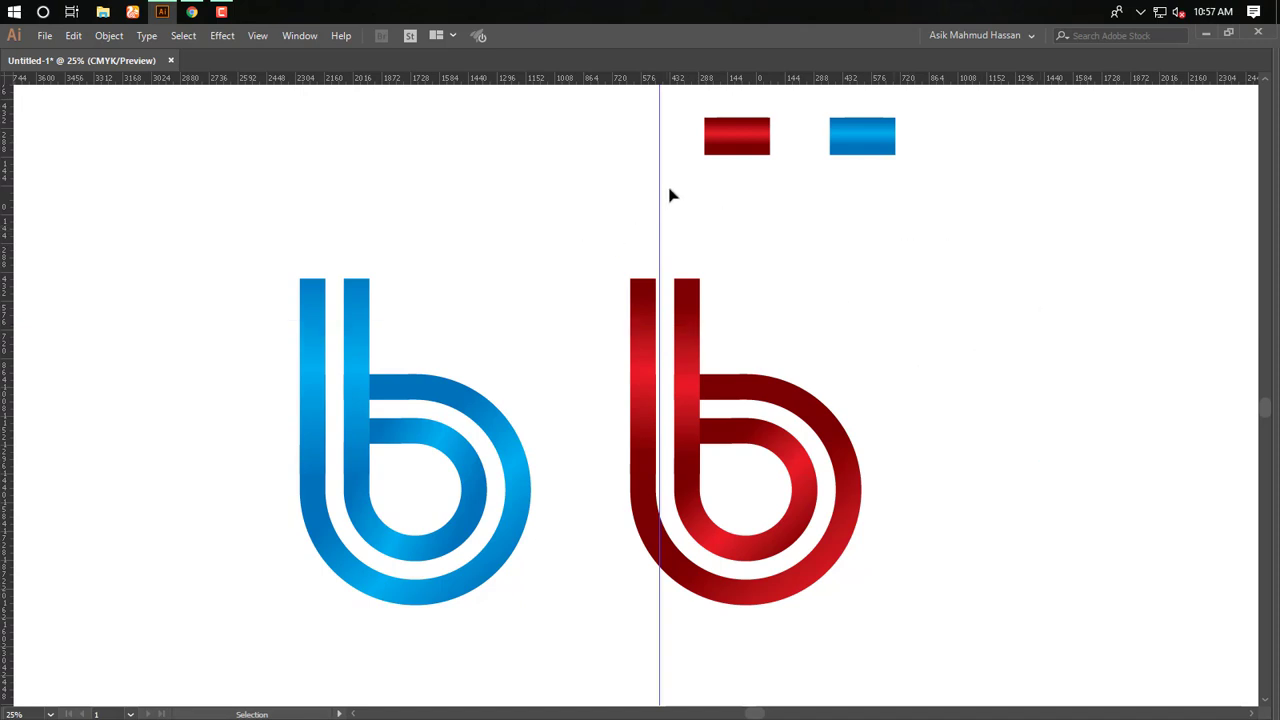
{"action": "left_click", "coordinate": [659, 240]}
{"action": "key", "text": "Delete"}
Group the pieces of the red b and group the pieces of the blue b
{"action": "left_click_drag", "start_coordinate": [1046, 266], "coordinate": [580, 654]}
{"action": "right_click", "coordinate": [772, 398]}
{"action": "left_click", "coordinate": [797, 493]}
{"action": "left_click_drag", "start_coordinate": [204, 210], "coordinate": [602, 655]}
{"action": "right_click", "coordinate": [462, 466]}
{"action": "left_click", "coordinate": [530, 568]}
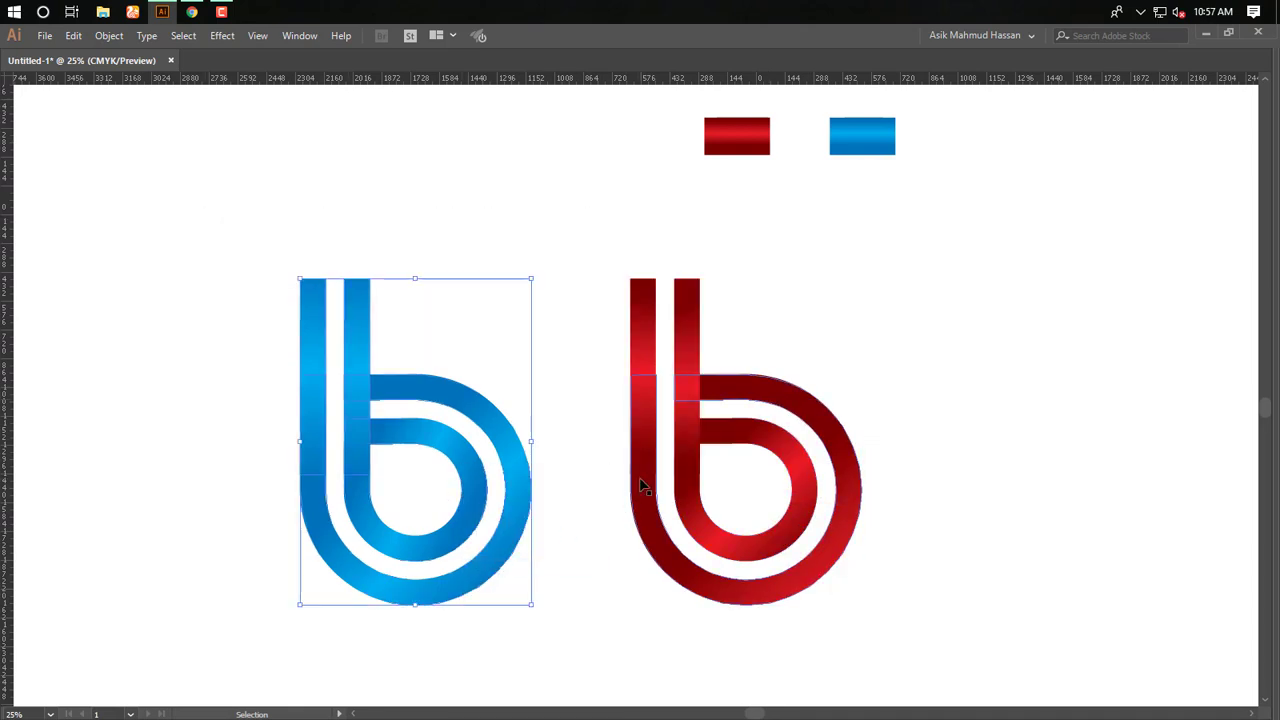
Move the red b closer to the blue b and align both letters on their vertical centers
{"action": "left_click_drag", "start_coordinate": [646, 486], "coordinate": [600, 486]}
{"action": "left_click_drag", "start_coordinate": [967, 242], "coordinate": [283, 623]}
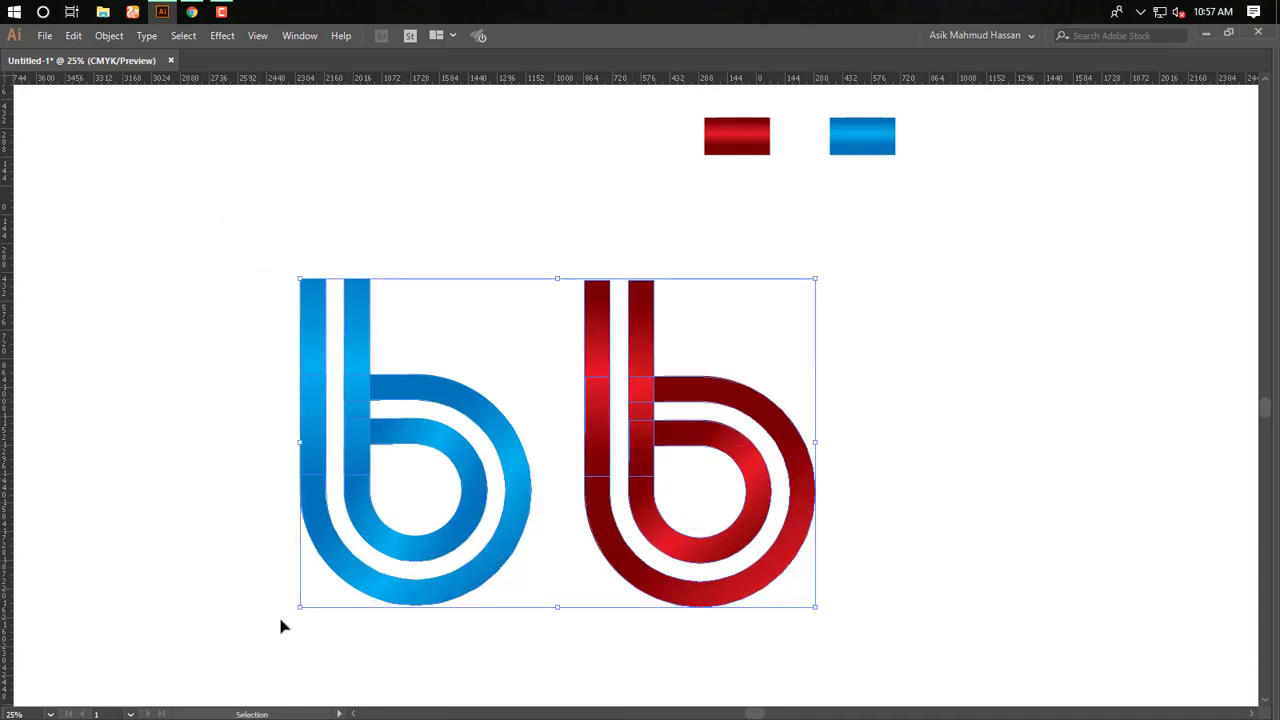
{"action": "key", "text": "Tab"}
{"action": "left_click", "coordinate": [689, 62]}
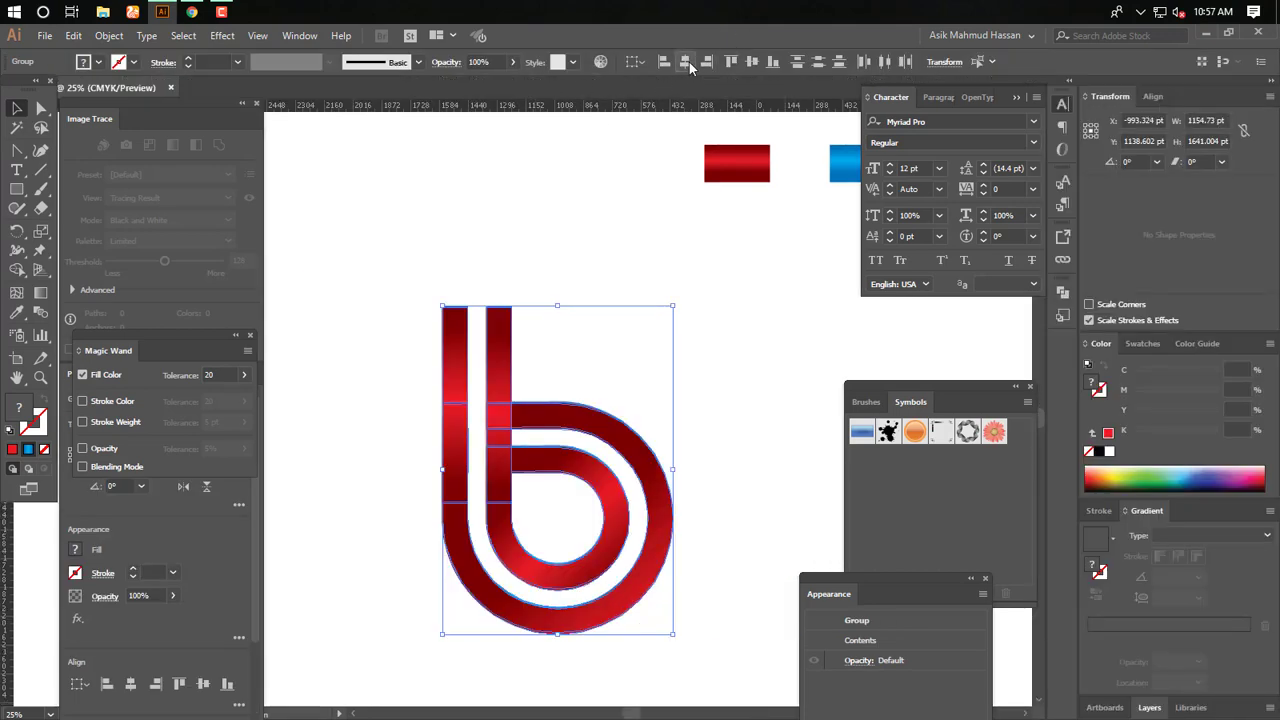
{"action": "key", "text": "ctrl+z"}
{"action": "left_click", "coordinate": [757, 63]}
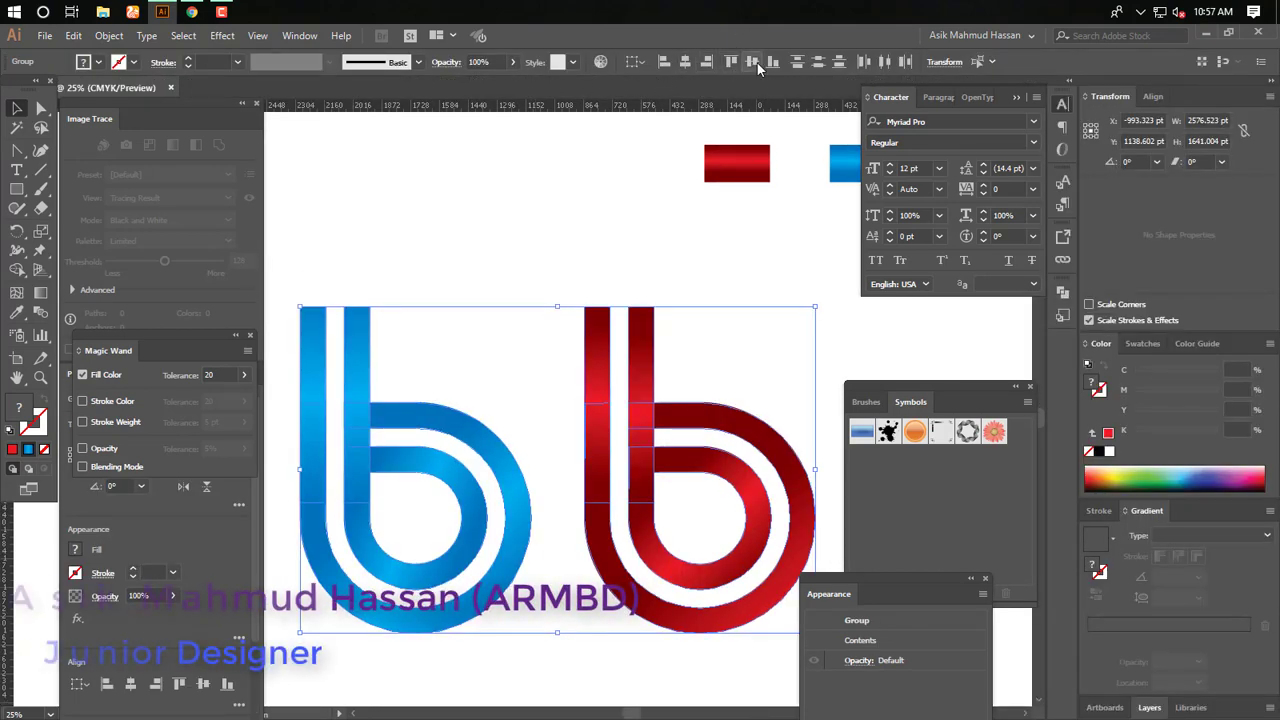
{"action": "key", "text": "Tab"}
{"action": "left_click", "coordinate": [968, 345]}
{"action": "left_click_drag", "start_coordinate": [839, 432], "coordinate": [857, 370]}
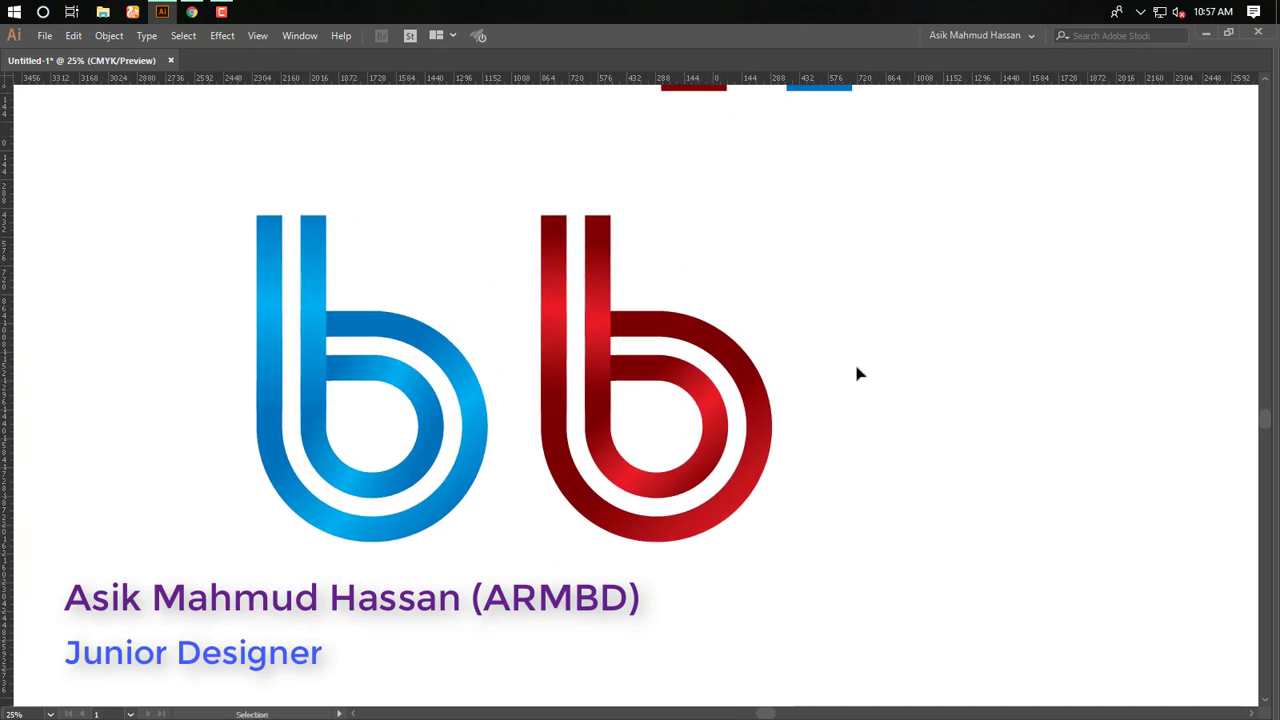
Fully round the top corners of both blue stems
{"action": "left_click_drag", "start_coordinate": [191, 151], "coordinate": [763, 349]}
{"action": "left_click_drag", "start_coordinate": [414, 397], "coordinate": [661, 297]}
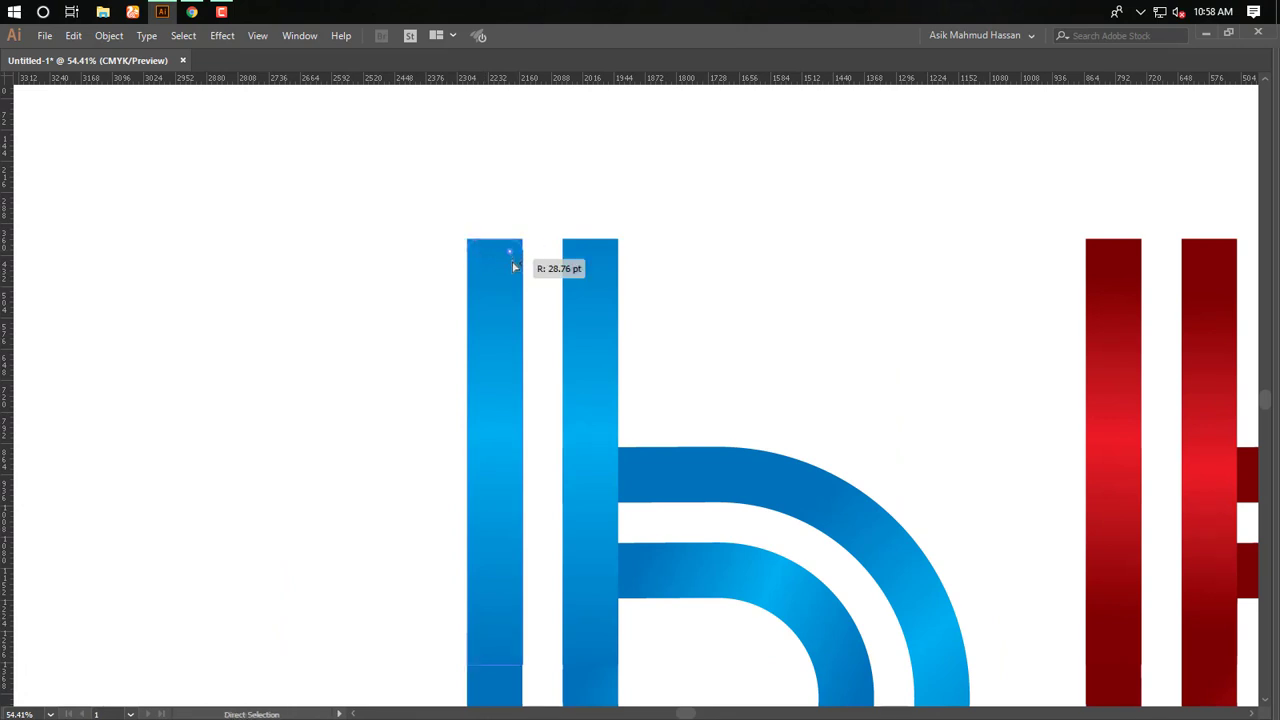
{"action": "left_click_drag", "start_coordinate": [513, 266], "coordinate": [498, 318]}
{"action": "left_click", "coordinate": [617, 261]}
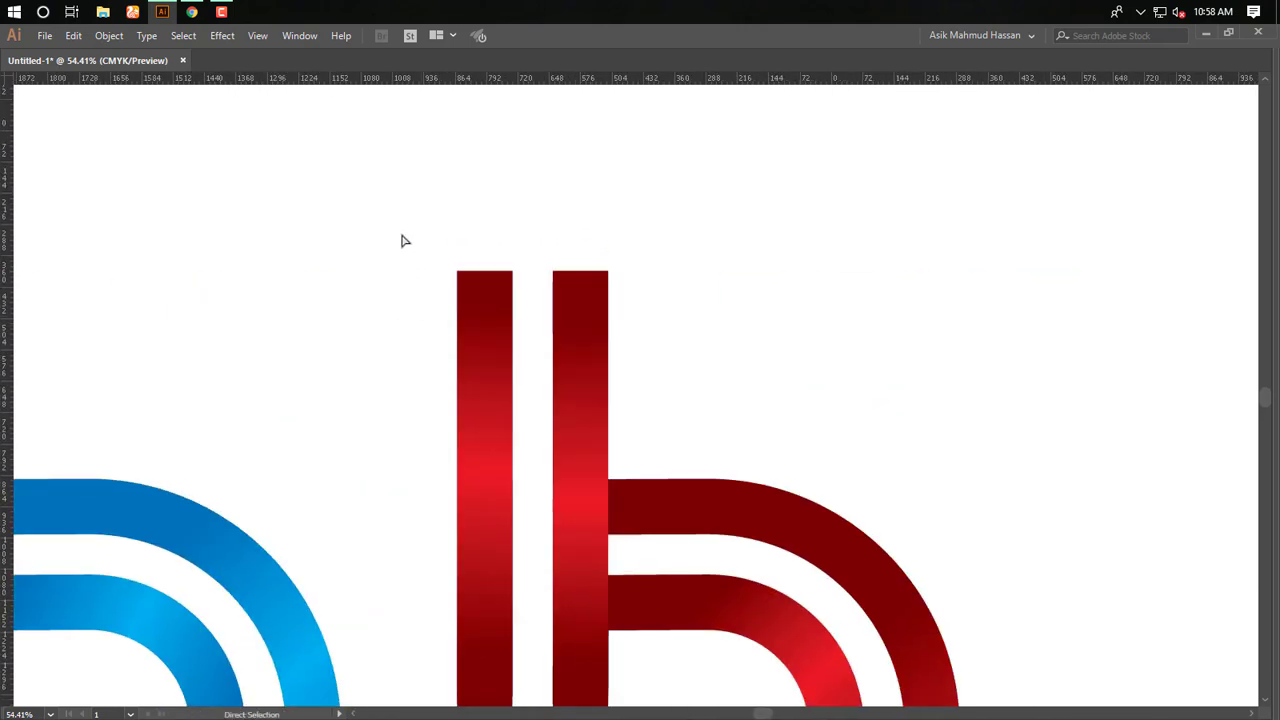
Fully round the top corners of both red stems
{"action": "left_click_drag", "start_coordinate": [400, 238], "coordinate": [662, 354]}
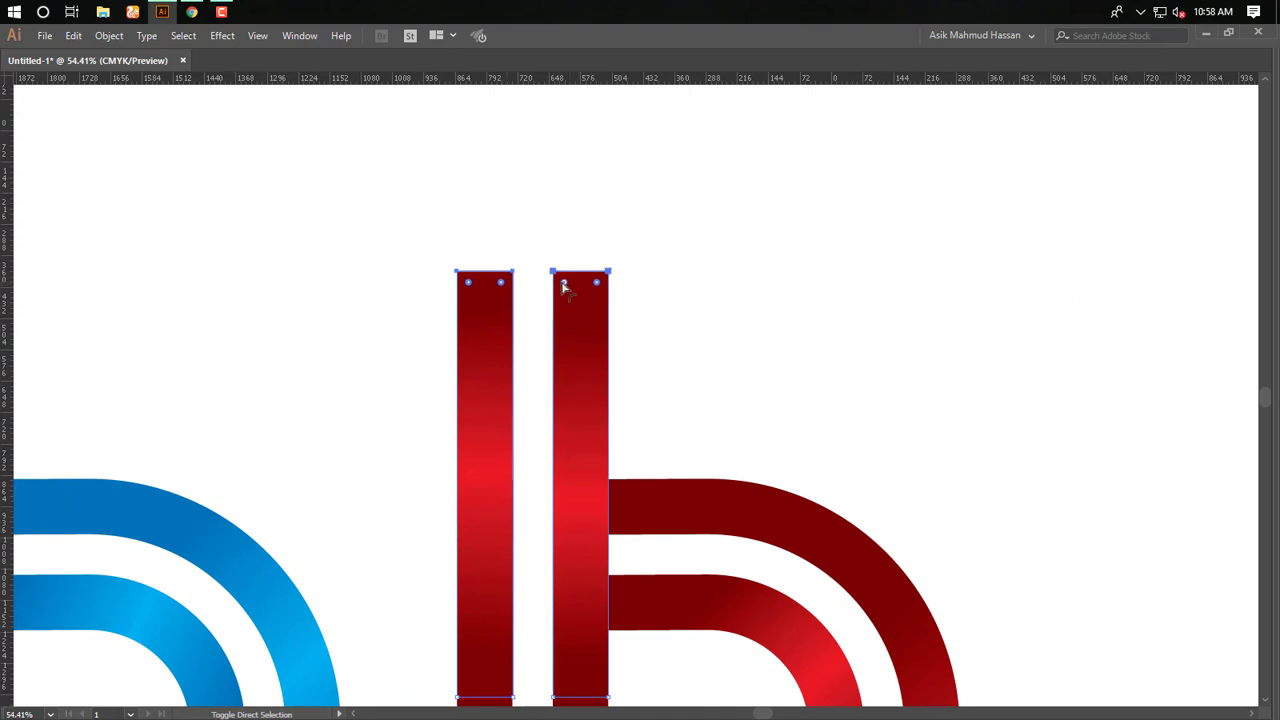
{"action": "left_click_drag", "start_coordinate": [565, 288], "coordinate": [714, 330]}
{"action": "key", "text": "ctrl+minus"}
{"action": "key", "text": "ctrl+minus"}
{"action": "key", "text": "ctrl+minus"}
{"action": "key", "text": "ctrl+minus"}
{"action": "left_click_drag", "start_coordinate": [369, 317], "coordinate": [902, 697]}
{"action": "left_click_drag", "start_coordinate": [725, 466], "coordinate": [762, 546]}
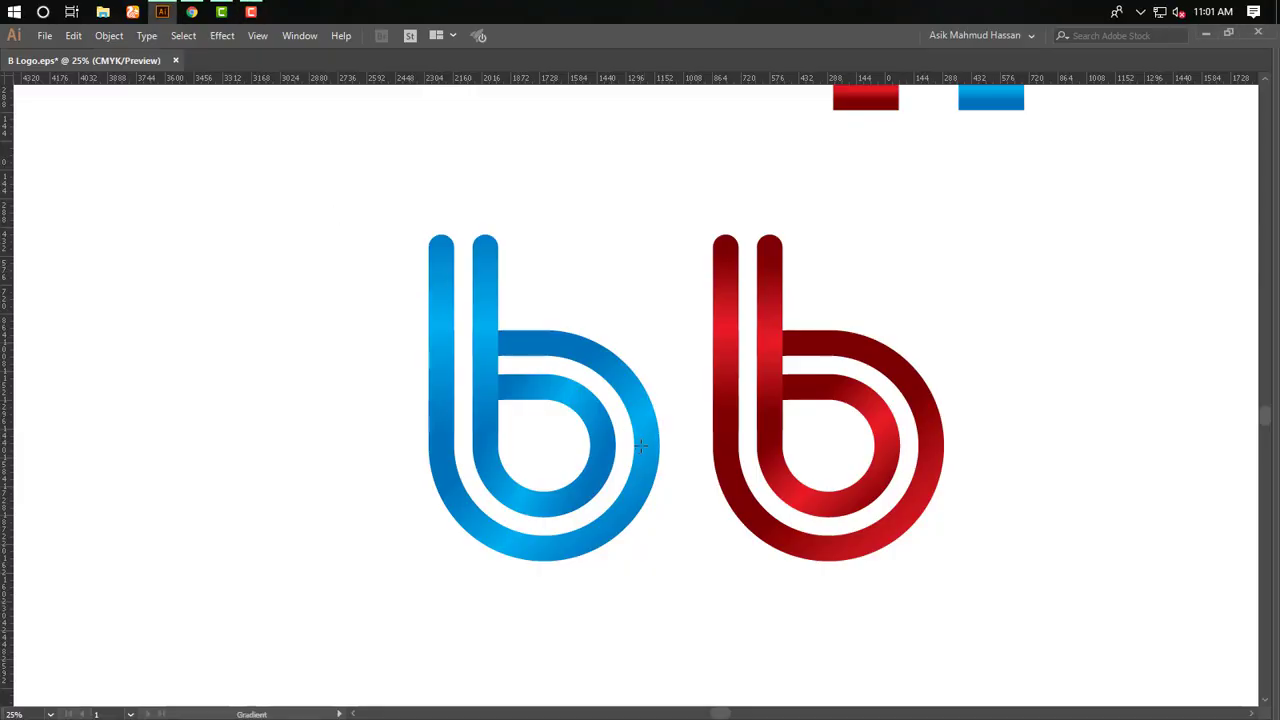
Draw a rectangle about 220 by 126 pt over the blue b's outer crossbar where it meets the inner stem
{"action": "key", "text": "ctrl+space"}
{"action": "left_click_drag", "start_coordinate": [588, 421], "coordinate": [588, 421]}
{"action": "left_click_drag", "start_coordinate": [720, 274], "coordinate": [537, 274]}
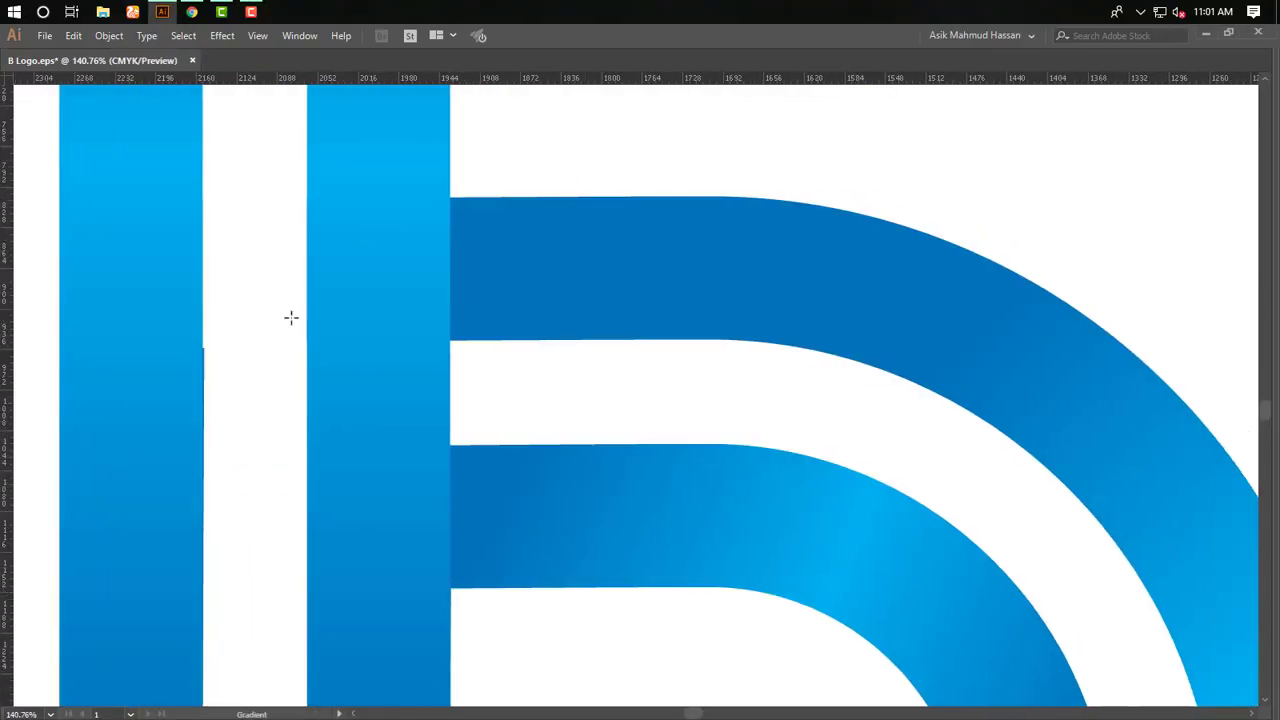
{"action": "key", "text": "Tab"}
{"action": "key", "text": "Tab"}
{"action": "left_click_drag", "start_coordinate": [450, 199], "coordinate": [677, 340]}
{"action": "key", "text": "Tab"}
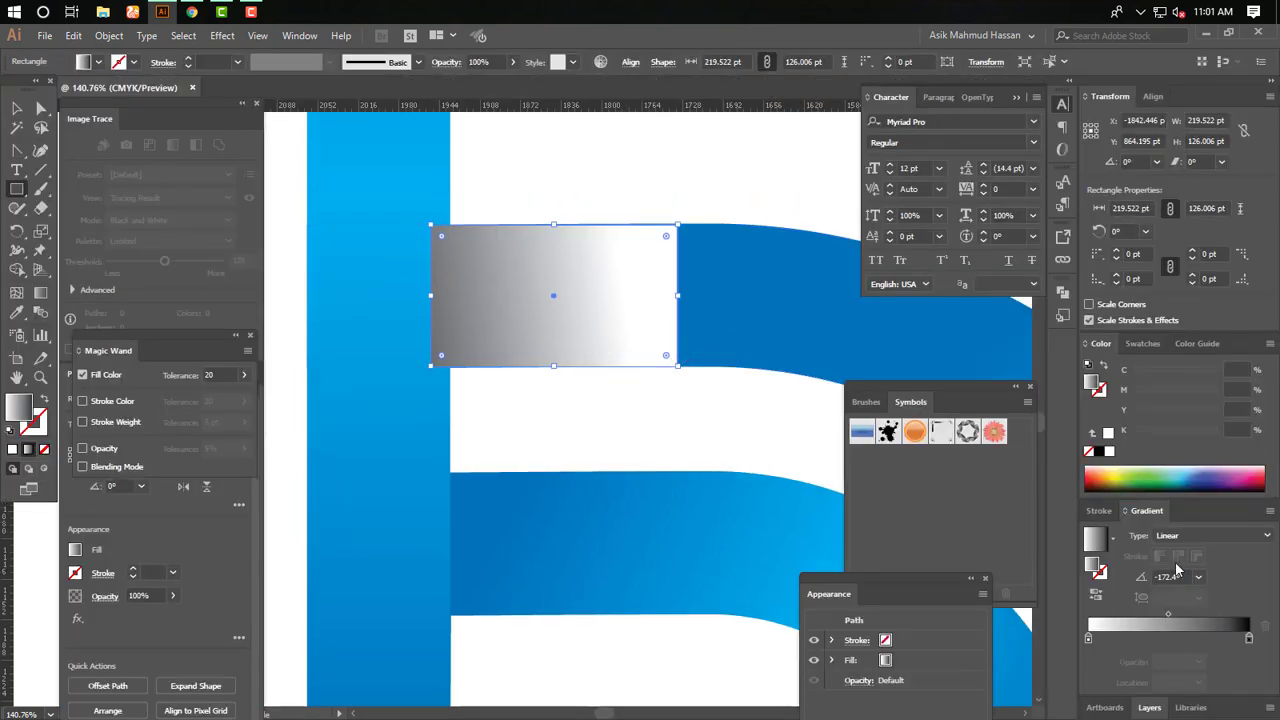
Send the gray gradient rectangle backward behind the blue b
{"action": "left_click", "coordinate": [18, 109]}
{"action": "key", "text": "Tab"}
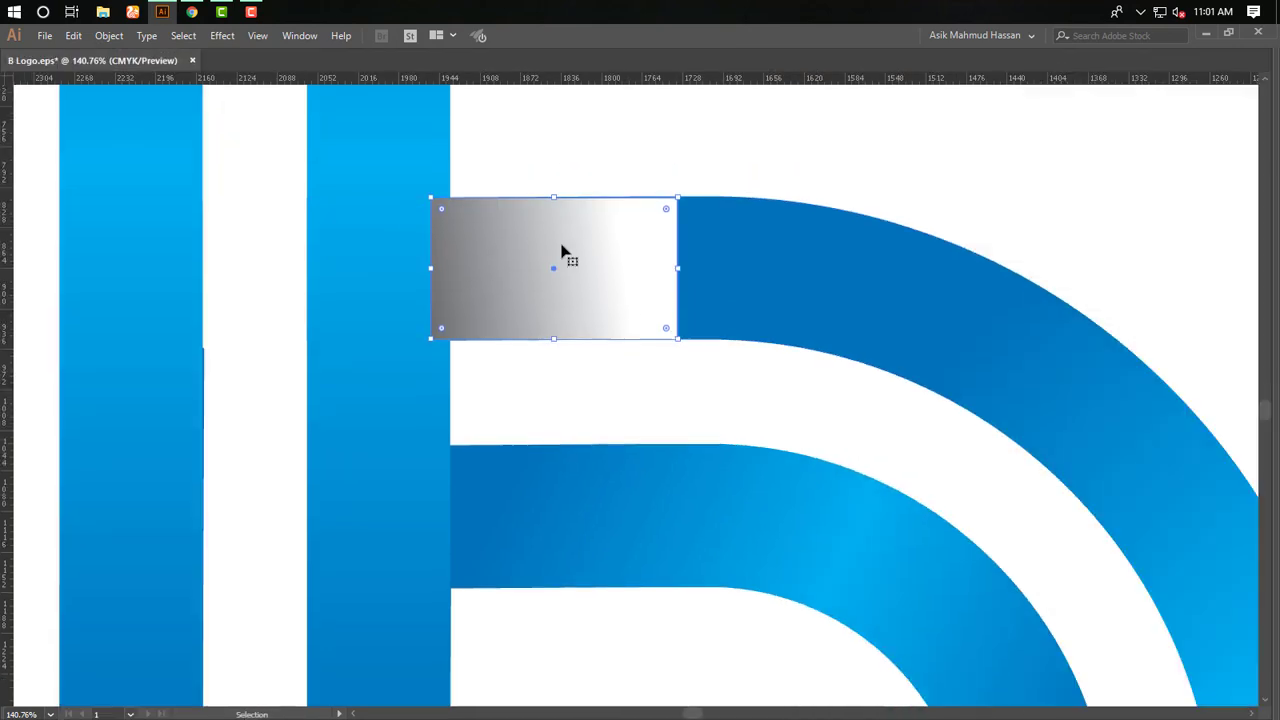
{"action": "key", "text": "ctrl+["}
{"action": "key", "text": "ctrl+["}
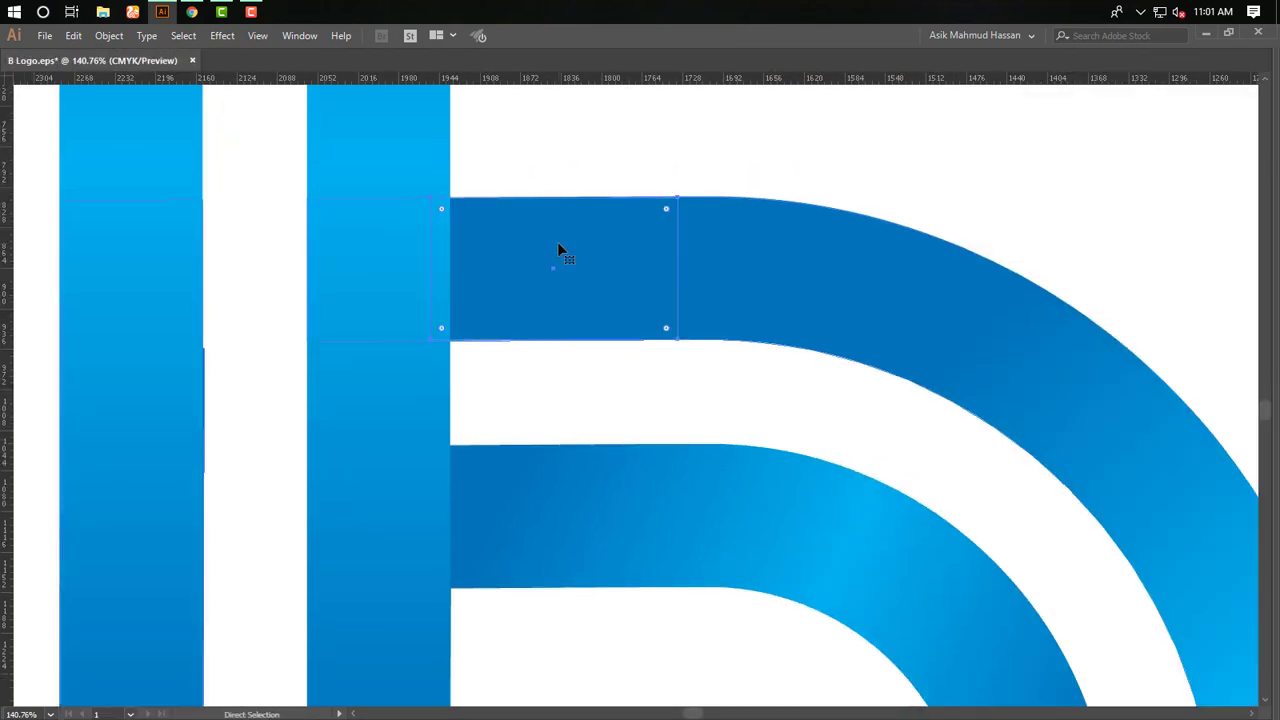
Bring the gray gradient rectangle in front of the blue b's outer crossbar and set its blending mode to Multiply
{"action": "key", "text": "ctrl+]"}
{"action": "key", "text": "v"}
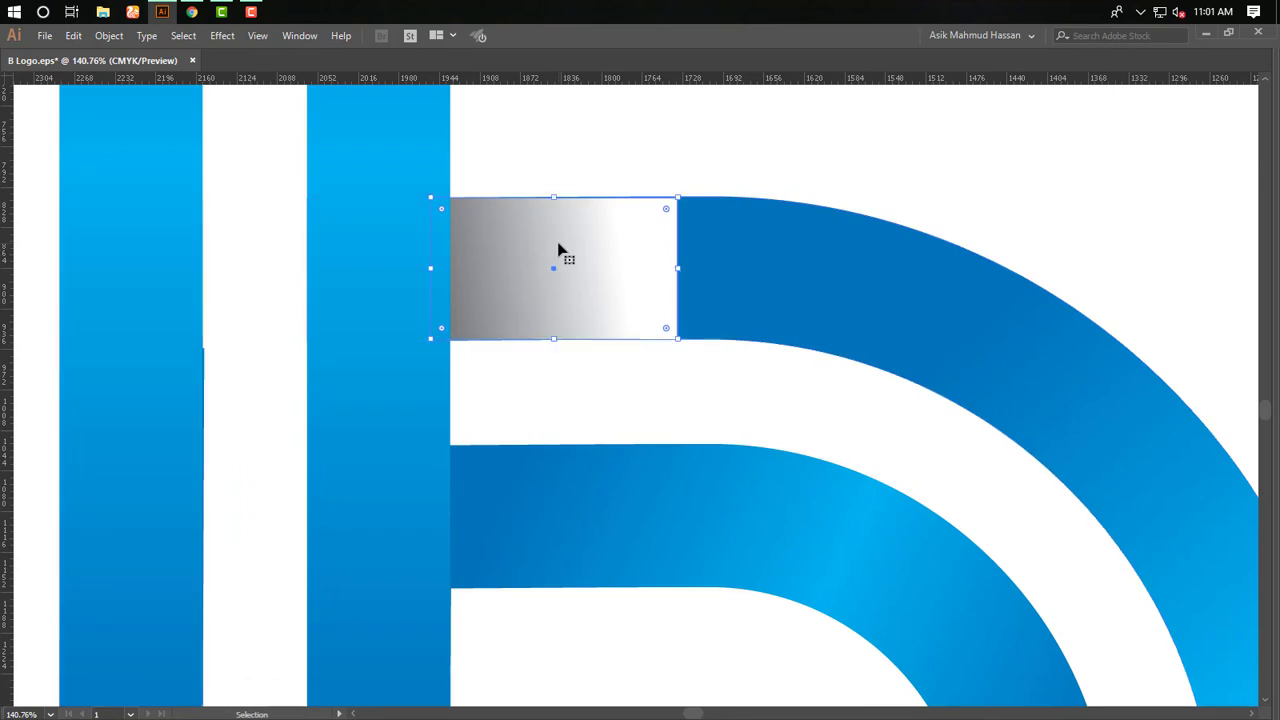
{"action": "left_click", "coordinate": [641, 147]}
{"action": "key", "text": "Tab"}
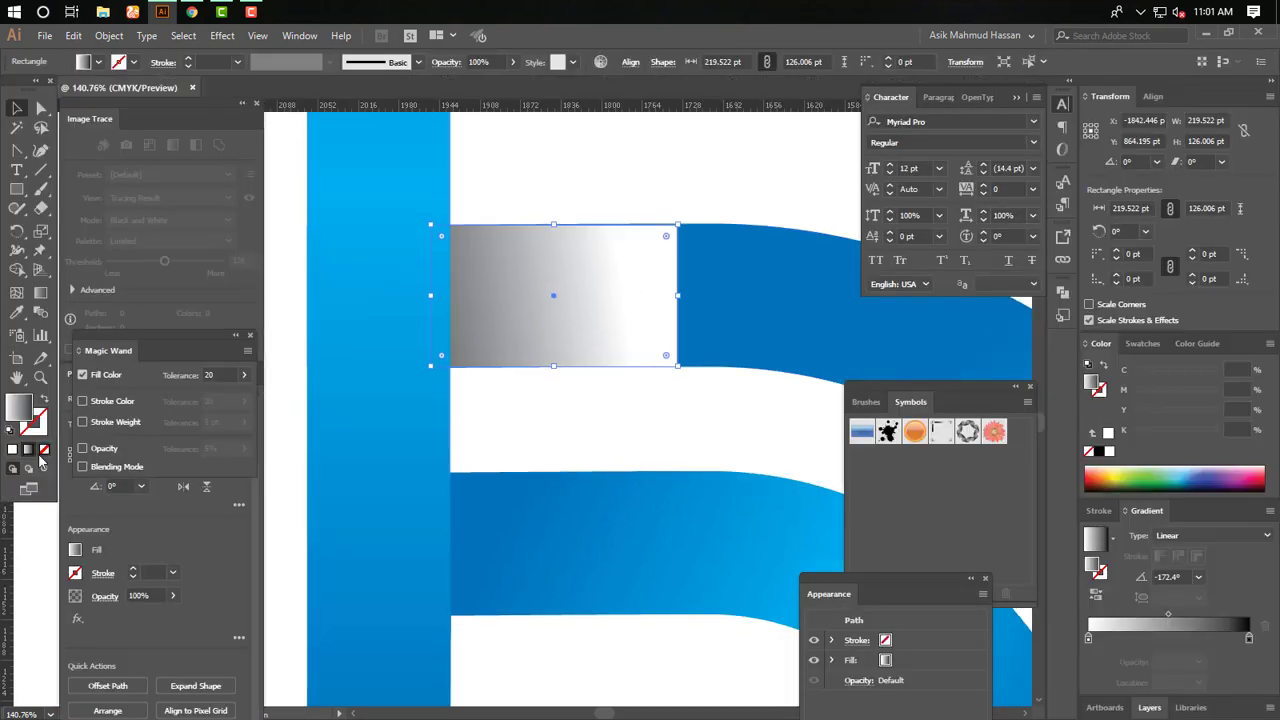
{"action": "left_click", "coordinate": [104, 597]}
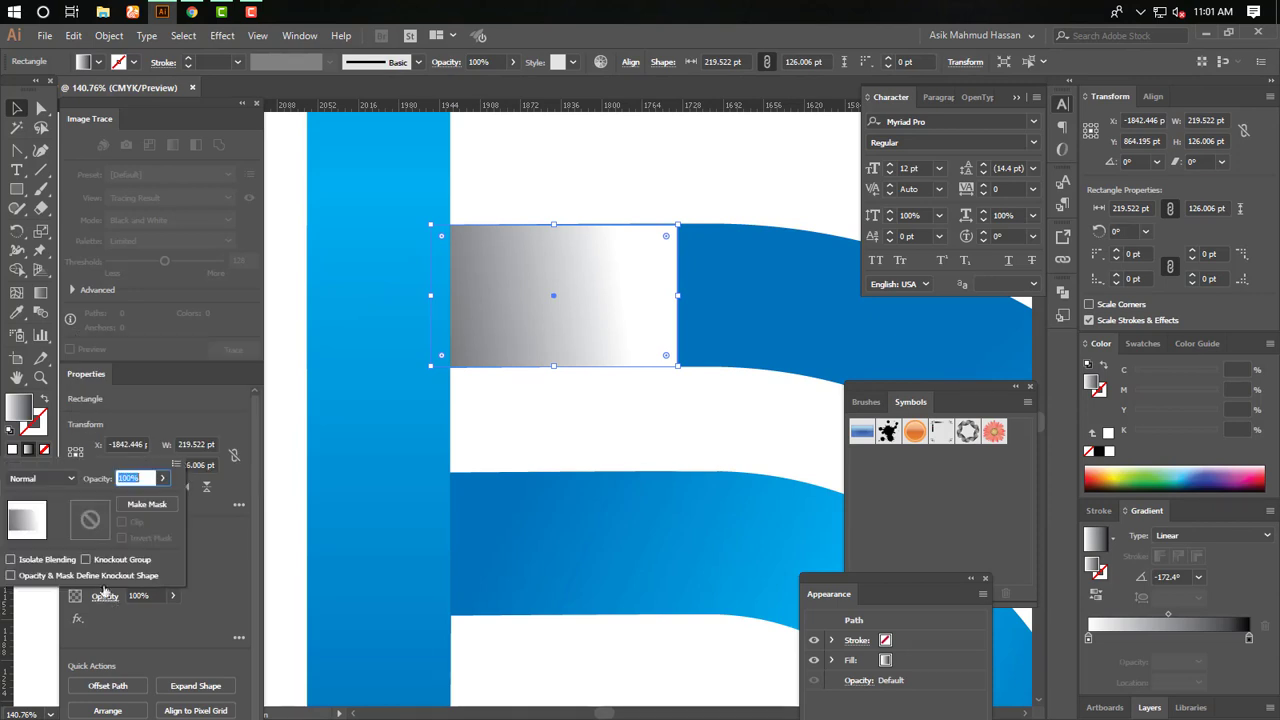
{"action": "left_click", "coordinate": [40, 478]}
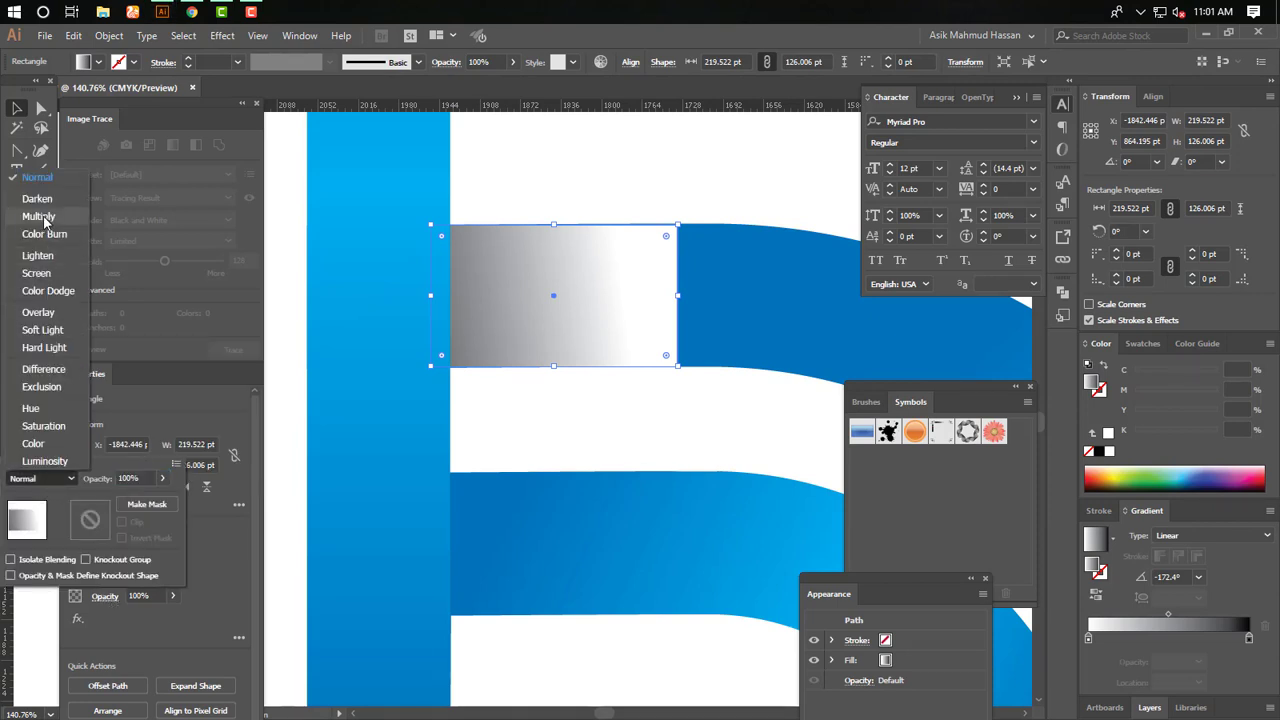
{"action": "left_click", "coordinate": [39, 217]}
{"action": "left_click", "coordinate": [673, 187]}
{"action": "key", "text": "Tab"}
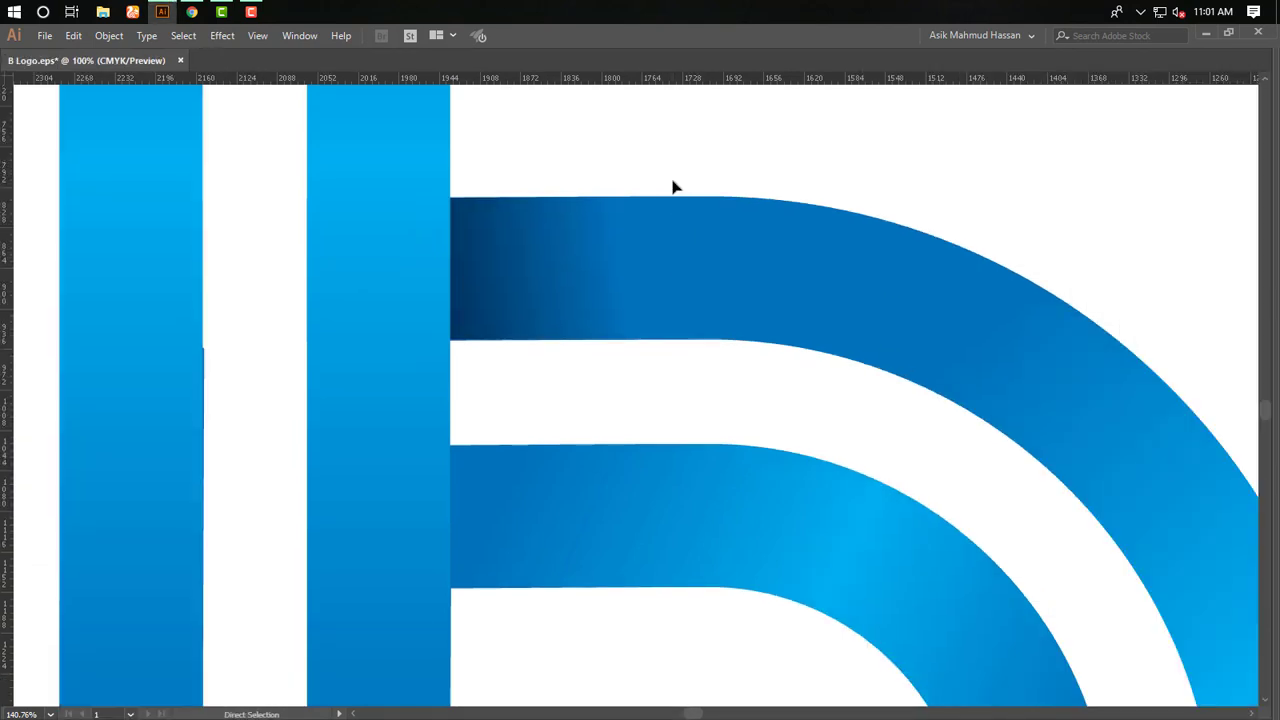
Duplicate the shading rectangle onto the blue b's inner crossbar where it meets the inner stem
{"action": "key", "text": "ctrl+minus"}
{"action": "key", "text": "ctrl+minus"}
{"action": "left_click_drag", "start_coordinate": [591, 328], "coordinate": [574, 452]}
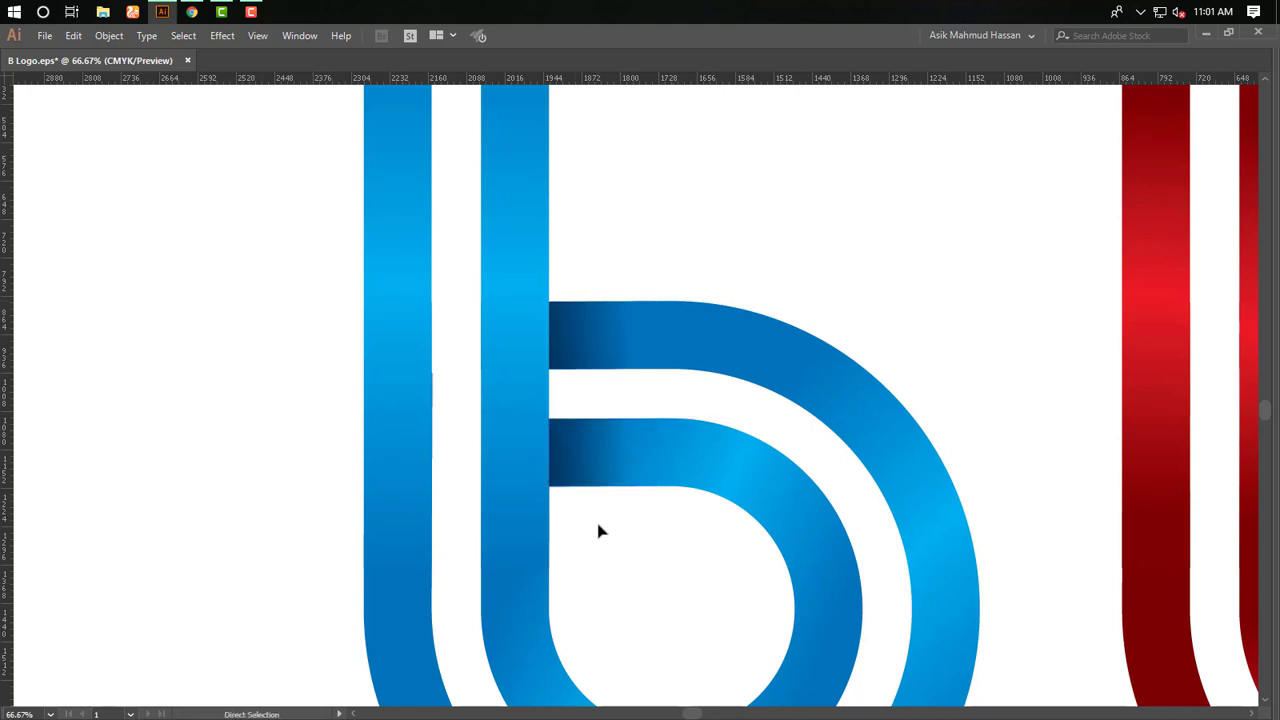
Copy a shading rectangle from the blue b onto the red b's outer crossbar beside the inner stem
{"action": "key", "text": "ctrl+minus"}
{"action": "key", "text": "ctrl+minus"}
{"action": "key", "text": "ctrl+minus"}
{"action": "left_click_drag", "start_coordinate": [694, 474], "coordinate": [511, 474]}
{"action": "mouse_move", "coordinate": [394, 303]}
{"action": "left_mouse_down"}
{"action": "mouse_move", "coordinate": [943, 573]}
{"action": "mouse_move", "coordinate": [917, 584]}
{"action": "left_mouse_up"}
{"action": "left_click_drag", "start_coordinate": [100, 270], "coordinate": [747, 284]}
{"action": "left_click_drag", "start_coordinate": [890, 230], "coordinate": [783, 209]}
{"action": "key", "text": "v"}
{"action": "left_click", "coordinate": [674, 260]}
{"action": "left_click", "coordinate": [709, 175]}
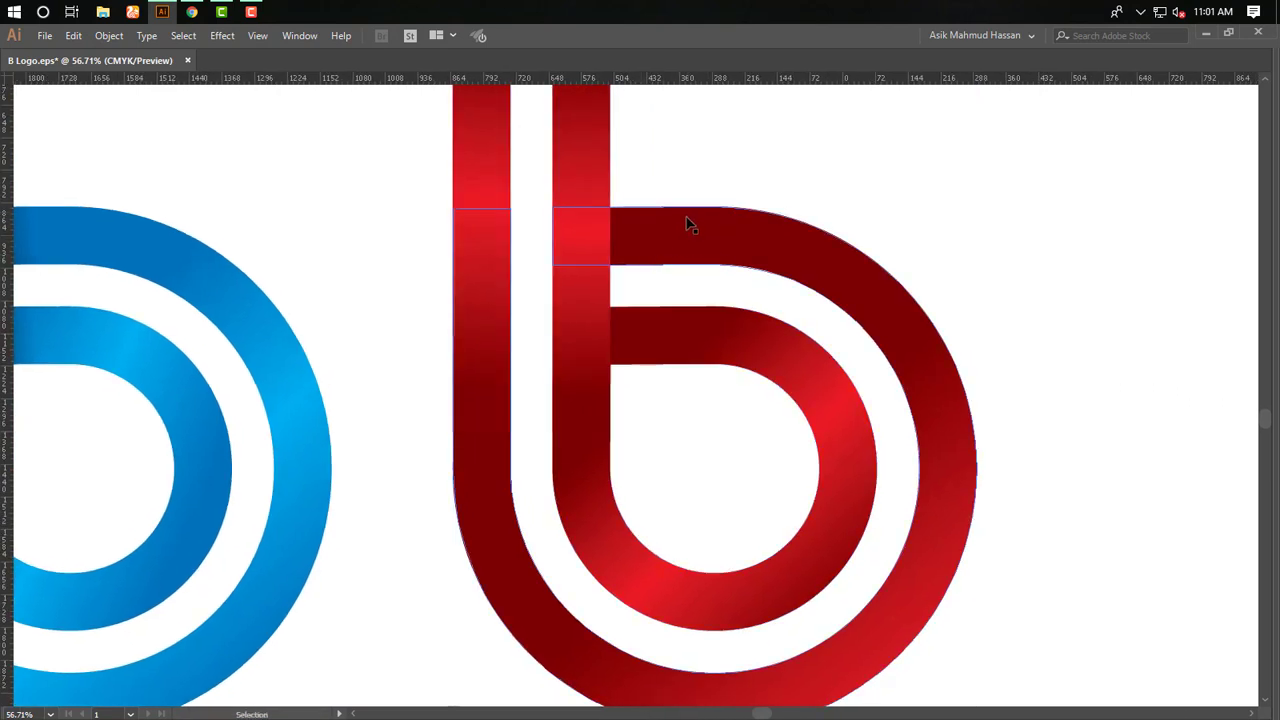
Ungroup the red b
{"action": "right_click", "coordinate": [733, 237]}
{"action": "left_click", "coordinate": [817, 366]}
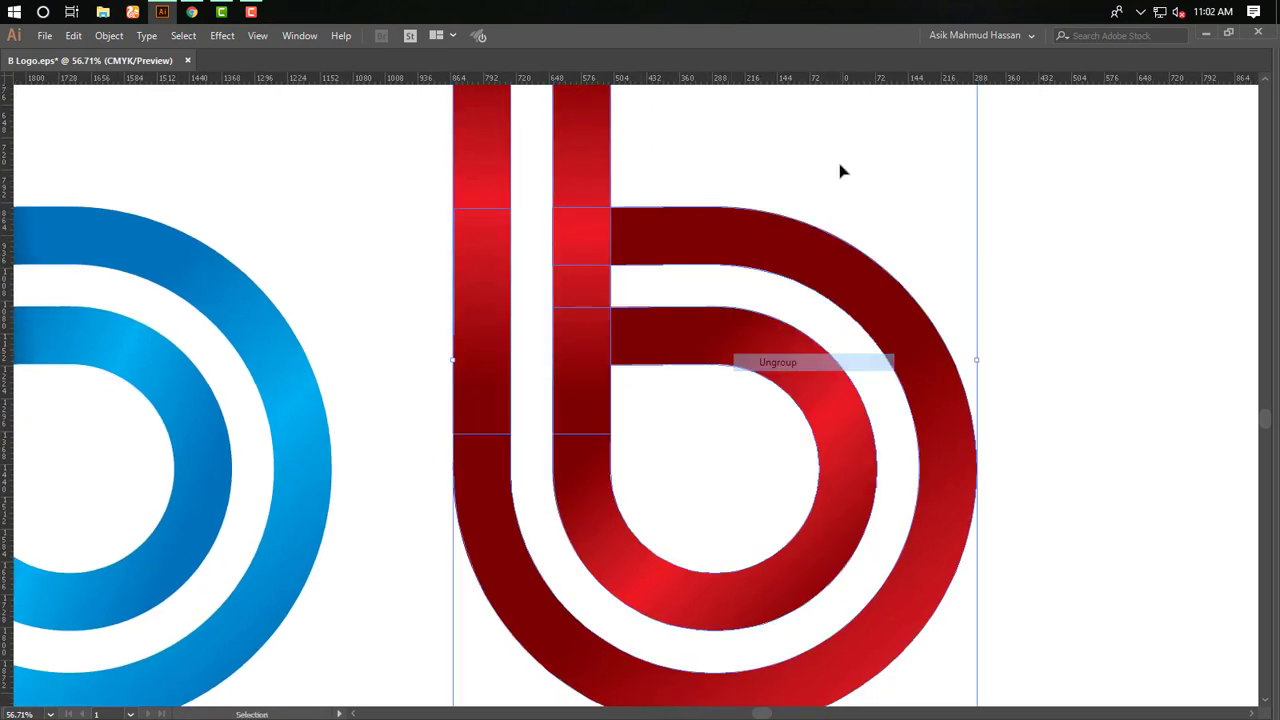
{"action": "left_click", "coordinate": [732, 241]}
{"action": "left_click", "coordinate": [723, 173]}
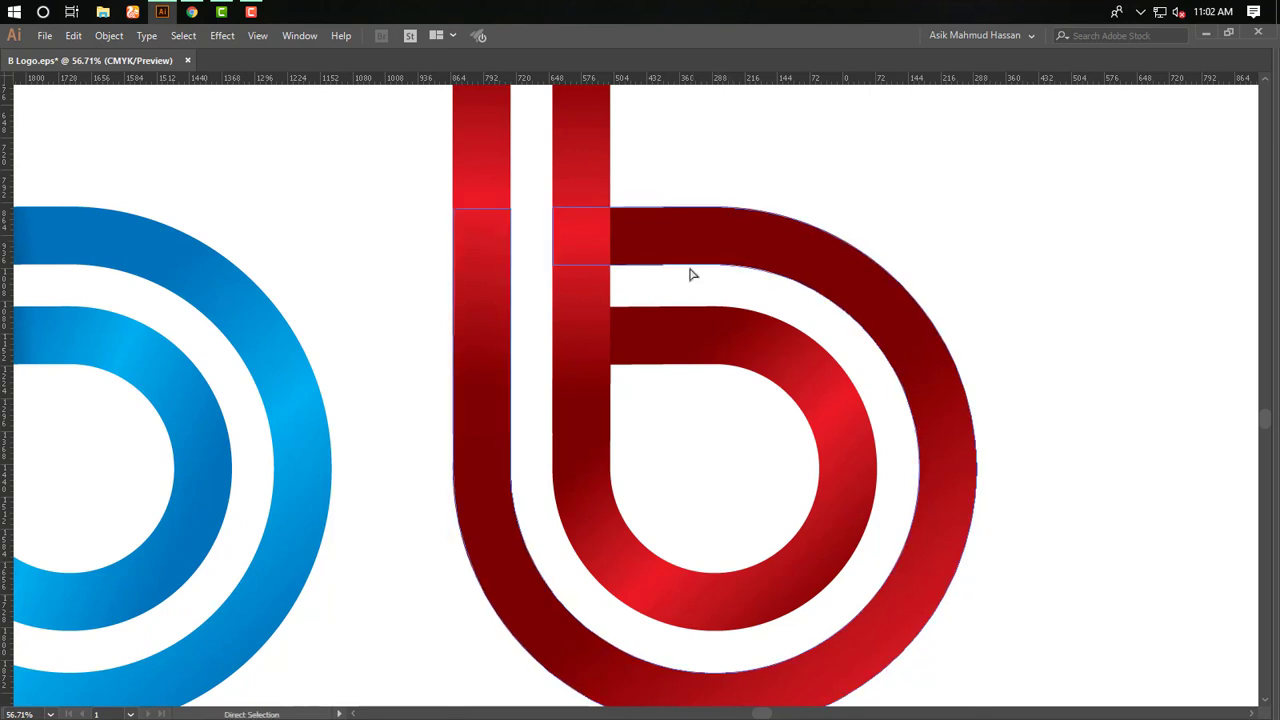
Select the hidden shading rectangle in outline view and bring it to the front over the red b's outer crossbar
{"action": "key", "text": "ctrl+y"}
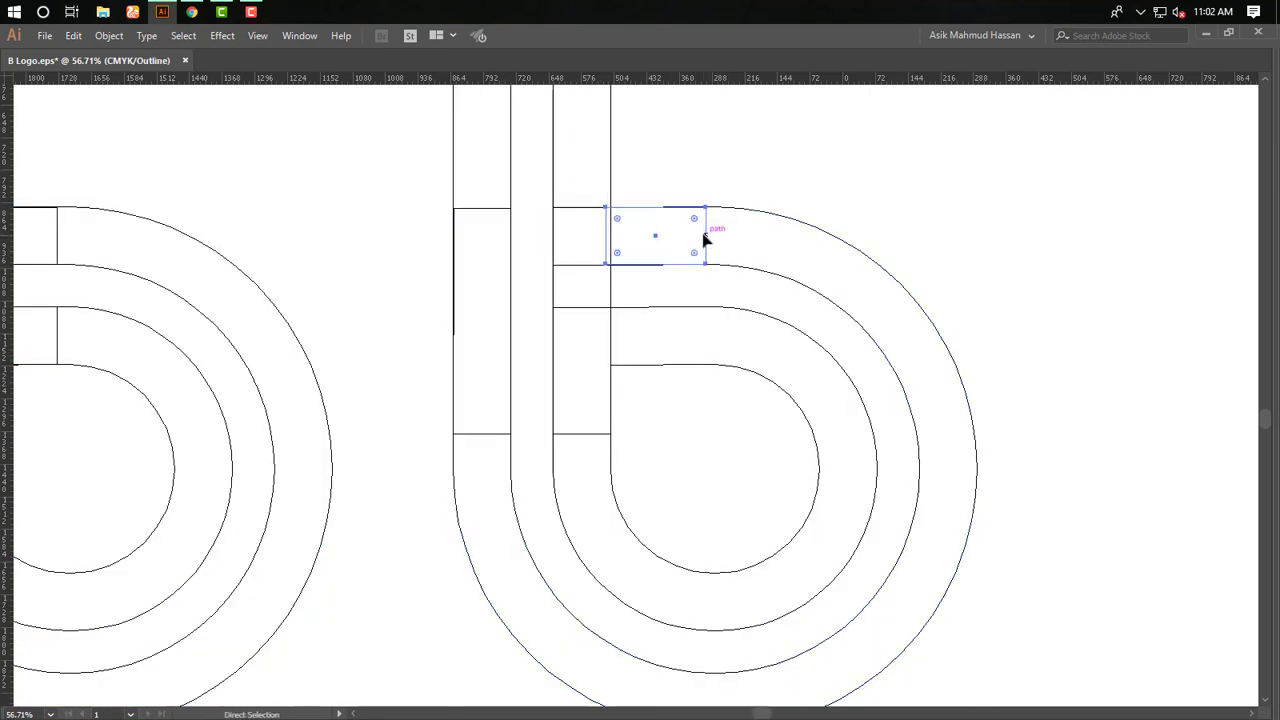
{"action": "key", "text": "ctrl+y"}
{"action": "key", "text": "ctrl+shift+]"}
{"action": "key", "text": "v"}
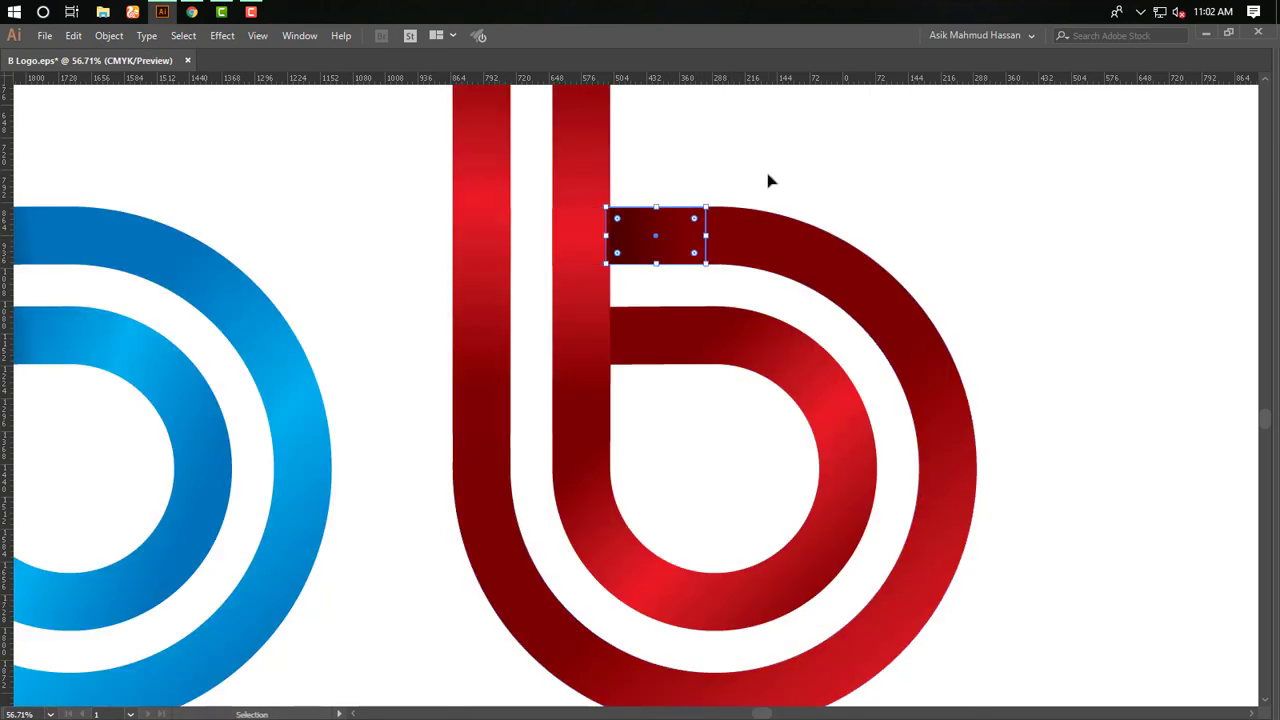
{"action": "left_click", "coordinate": [769, 180]}
Duplicate the shading rectangle from the red b's outer crossbar onto its inner crossbar
{"action": "left_click", "coordinate": [647, 237]}
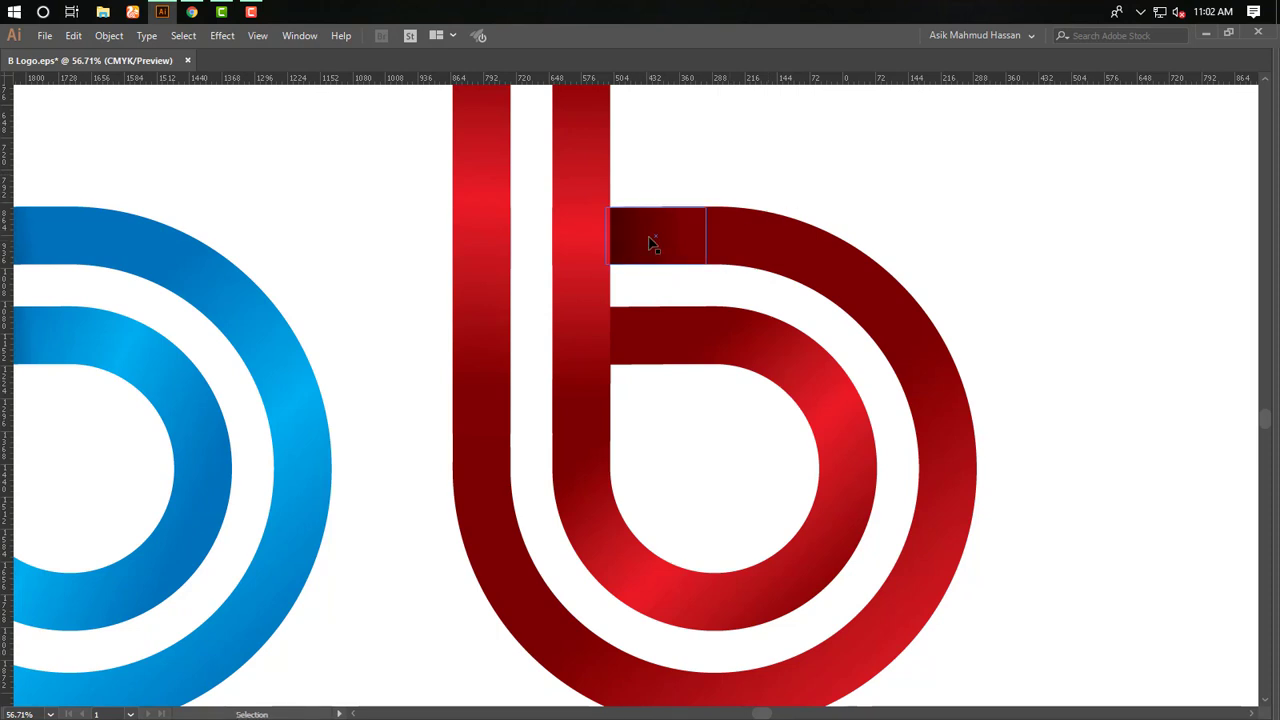
{"action": "left_click_drag", "start_coordinate": [640, 238], "coordinate": [622, 337]}
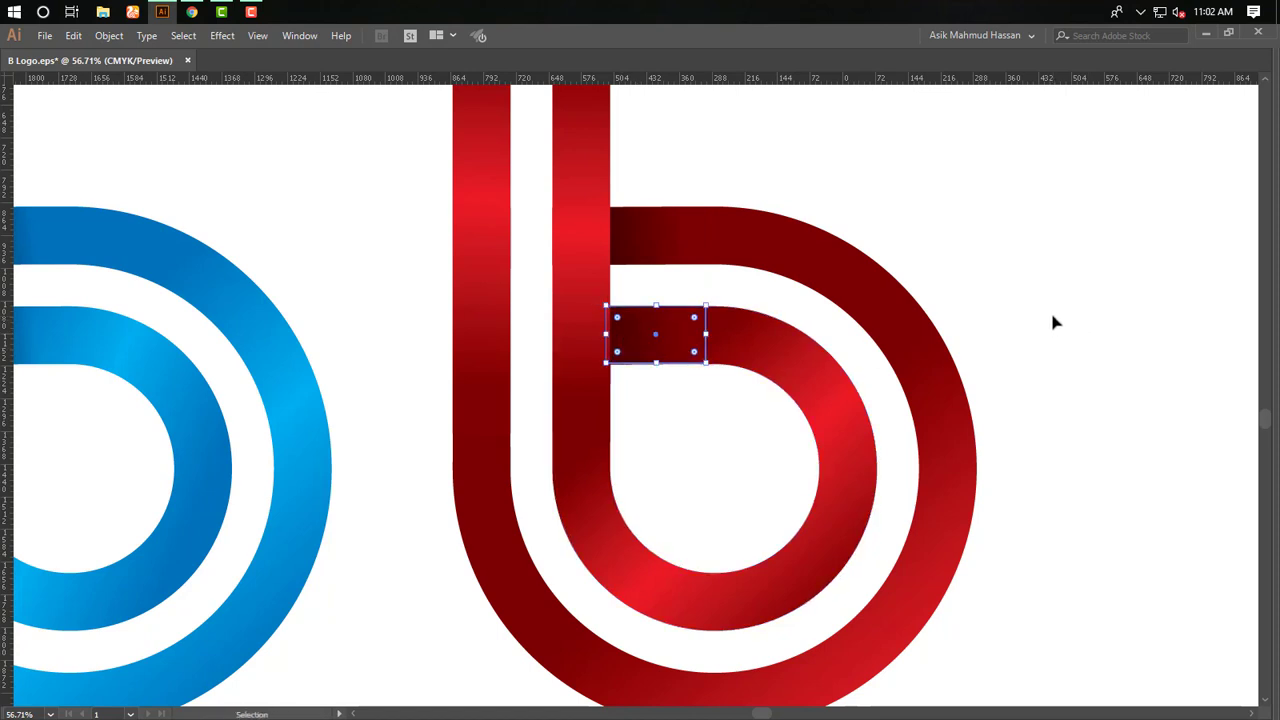
{"action": "left_click", "coordinate": [1053, 322]}
Try different gradient directions across the red b's inner and outer loops together with the Gradient tool
{"action": "left_click", "coordinate": [823, 371]}
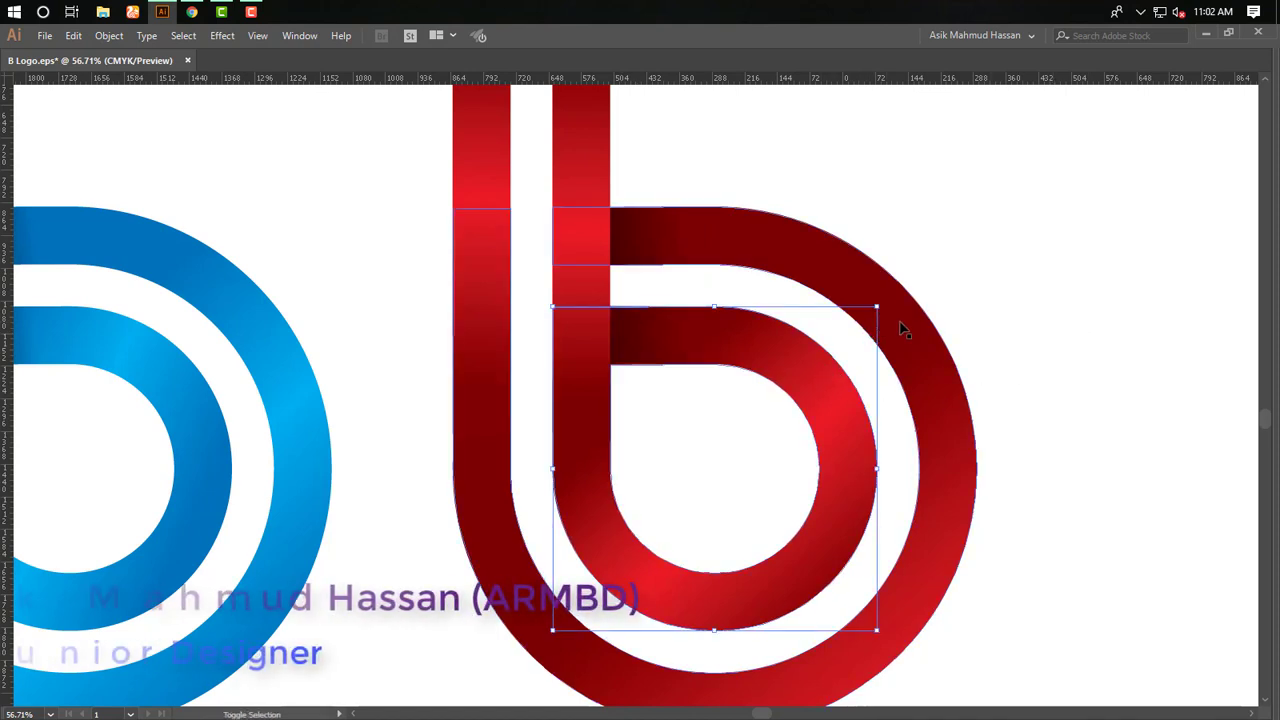
{"action": "left_click", "coordinate": [903, 330]}
{"action": "key", "text": "ctrl+minus"}
{"action": "key", "text": "Tab"}
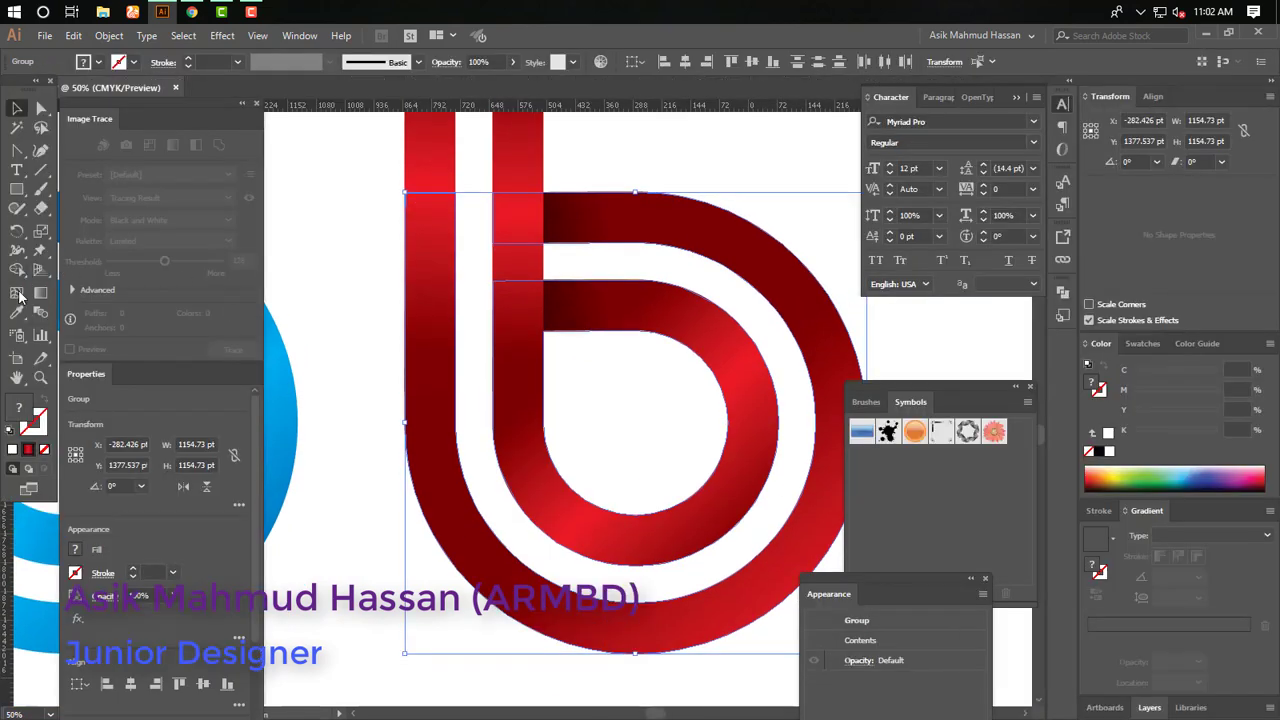
{"action": "left_click", "coordinate": [40, 294]}
{"action": "key", "text": "Tab"}
{"action": "left_click_drag", "start_coordinate": [477, 220], "coordinate": [866, 526]}
{"action": "left_click_drag", "start_coordinate": [962, 536], "coordinate": [964, 538]}
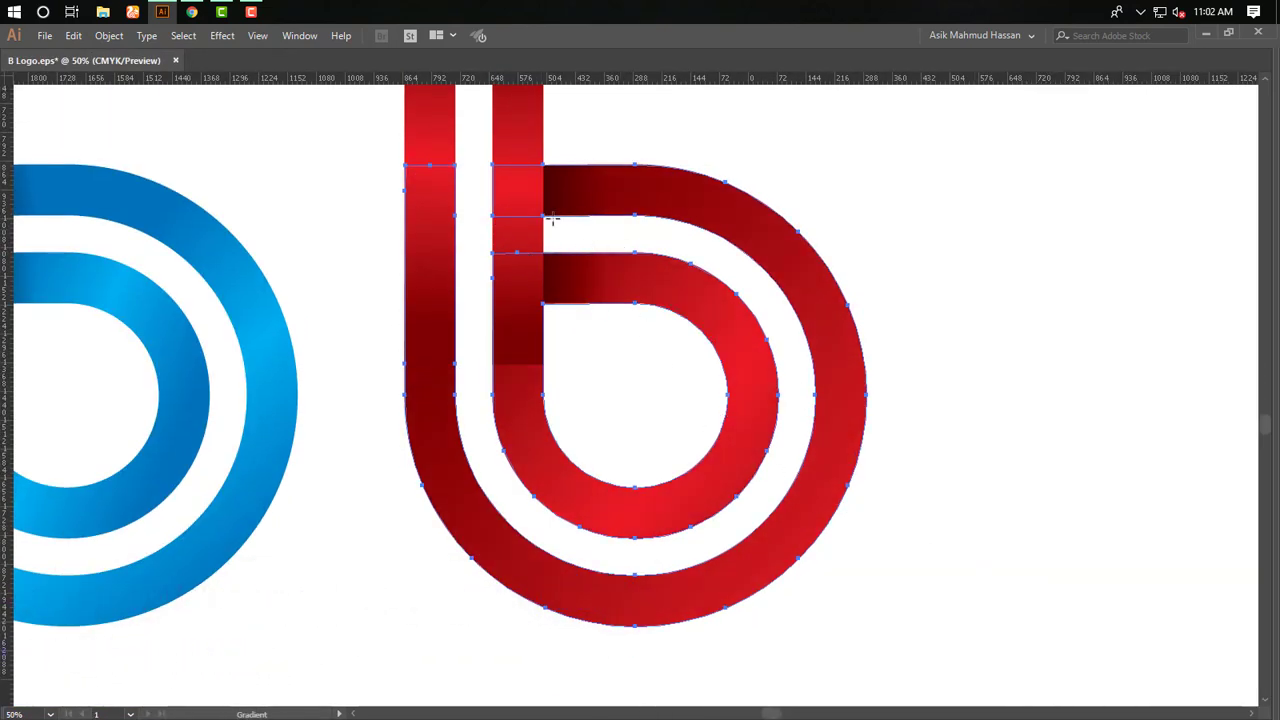
{"action": "left_click_drag", "start_coordinate": [553, 219], "coordinate": [708, 625]}
{"action": "key", "text": "ctrl+z"}
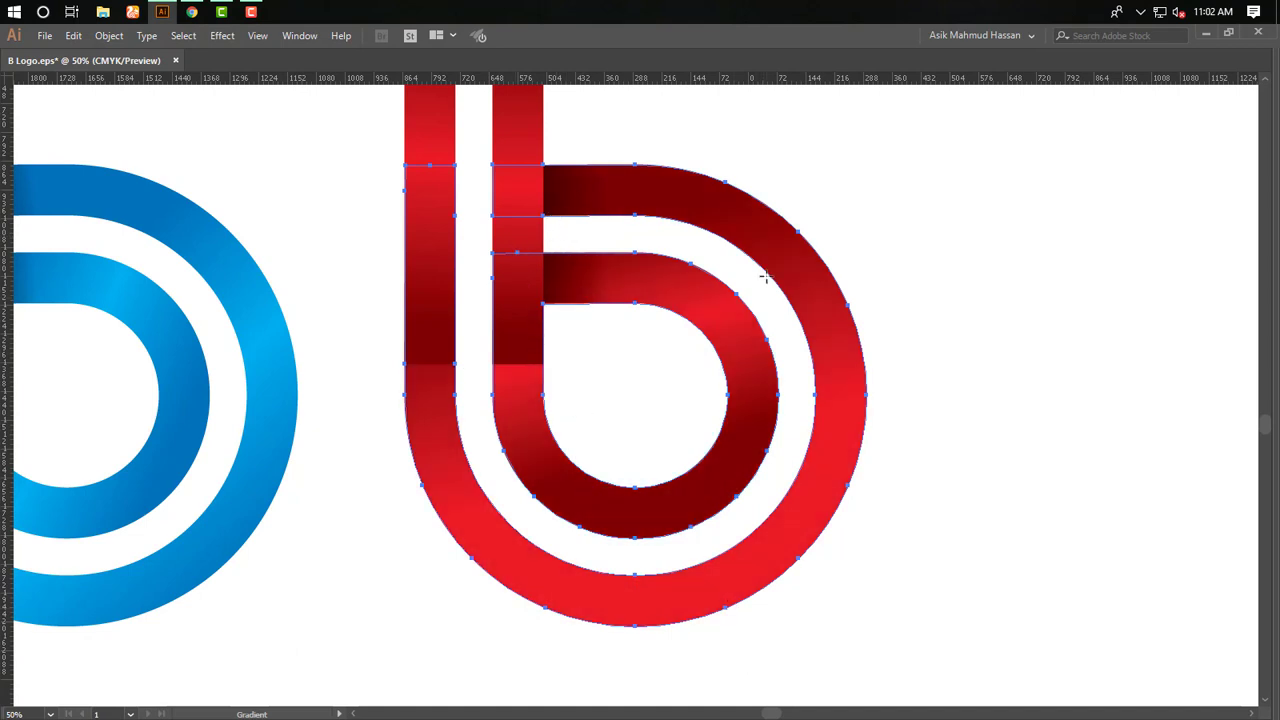
{"action": "left_click_drag", "start_coordinate": [766, 276], "coordinate": [462, 388]}
{"action": "left_click_drag", "start_coordinate": [793, 294], "coordinate": [514, 420]}
{"action": "left_click_drag", "start_coordinate": [621, 342], "coordinate": [480, 400]}
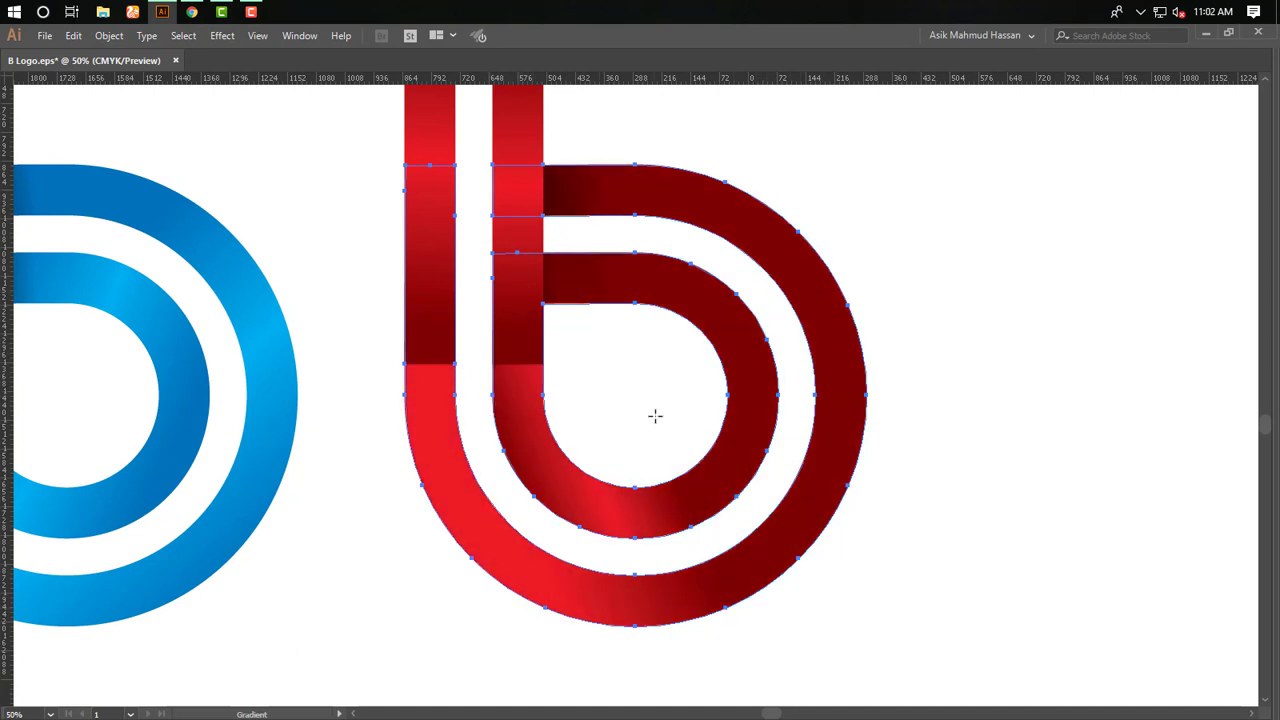
Redraw the inner red loop's gradient diagonally so its dark end blends with the inner stem
{"action": "left_click", "coordinate": [800, 422], "text": "ctrl"}
{"action": "left_click", "coordinate": [732, 395], "text": "ctrl"}
{"action": "left_click_drag", "start_coordinate": [514, 291], "coordinate": [611, 401]}
{"action": "left_click", "coordinate": [824, 589], "text": "ctrl"}
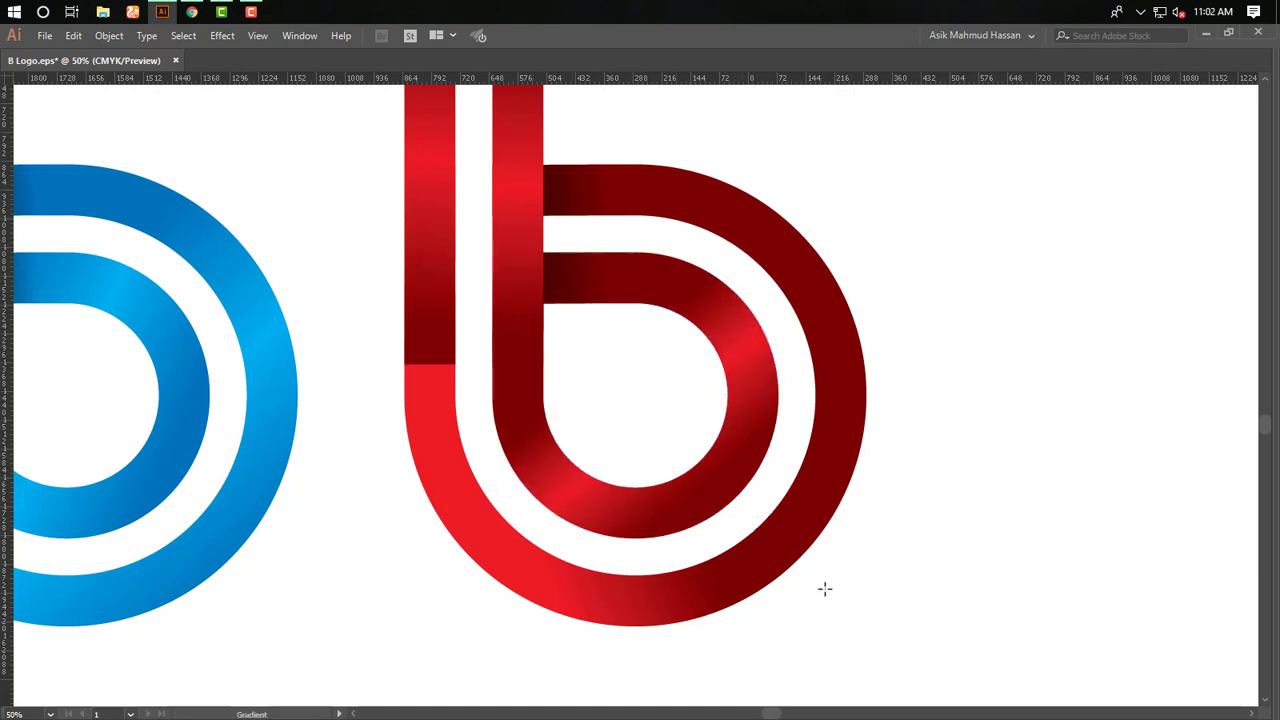
Redraw the outer red loop's gradient diagonally from dark red at the stem to bright red at the lower outer curve
{"action": "left_click_drag", "start_coordinate": [455, 478], "coordinate": [511, 497]}
{"action": "left_click", "coordinate": [511, 494], "text": "ctrl"}
{"action": "left_click_drag", "start_coordinate": [603, 403], "coordinate": [795, 528]}
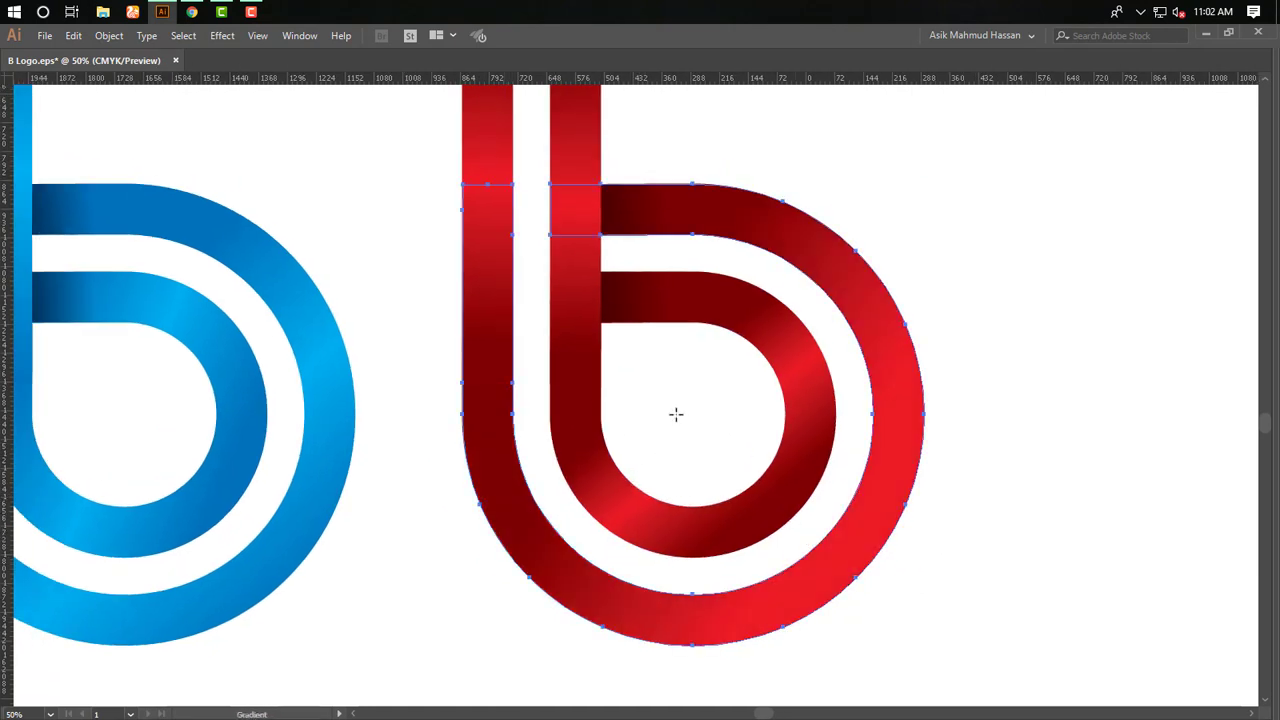
{"action": "left_click", "coordinate": [1009, 518], "text": "ctrl"}
{"action": "left_click", "coordinate": [893, 488], "text": "ctrl"}
{"action": "key", "text": "Tab"}
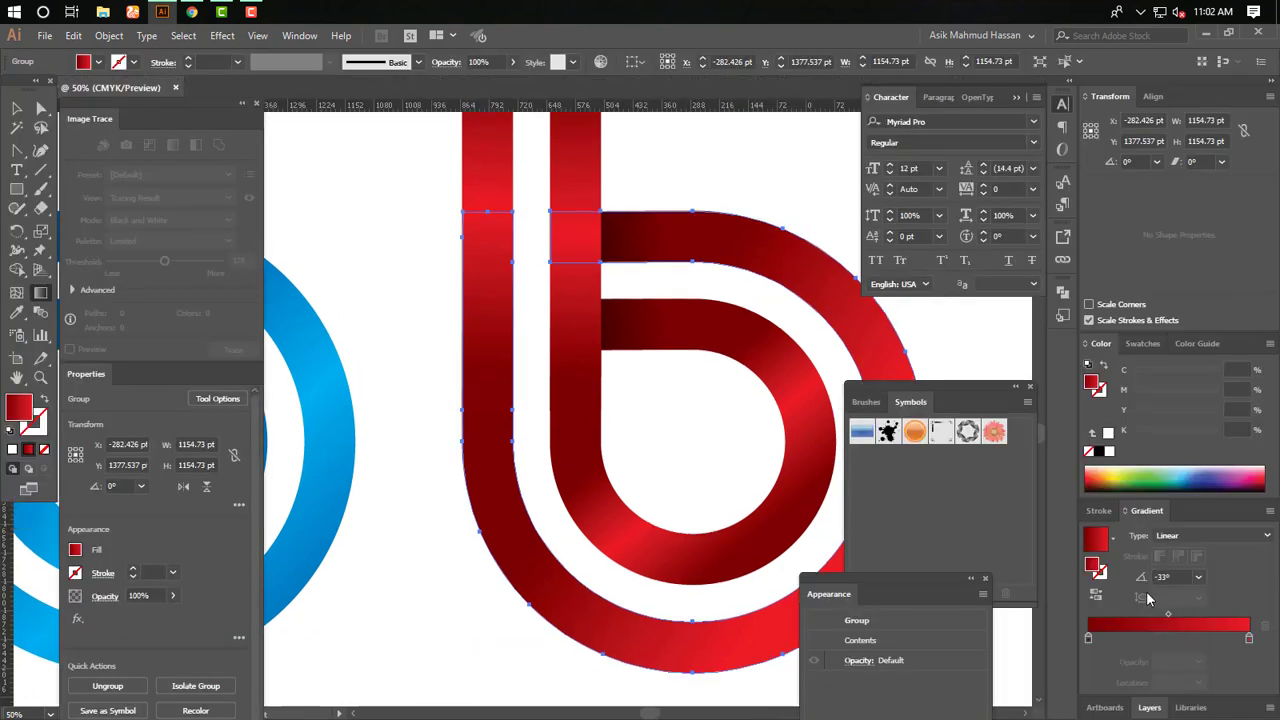
{"action": "left_click", "coordinate": [326, 626], "text": "ctrl"}
{"action": "left_click", "coordinate": [600, 649], "text": "ctrl"}
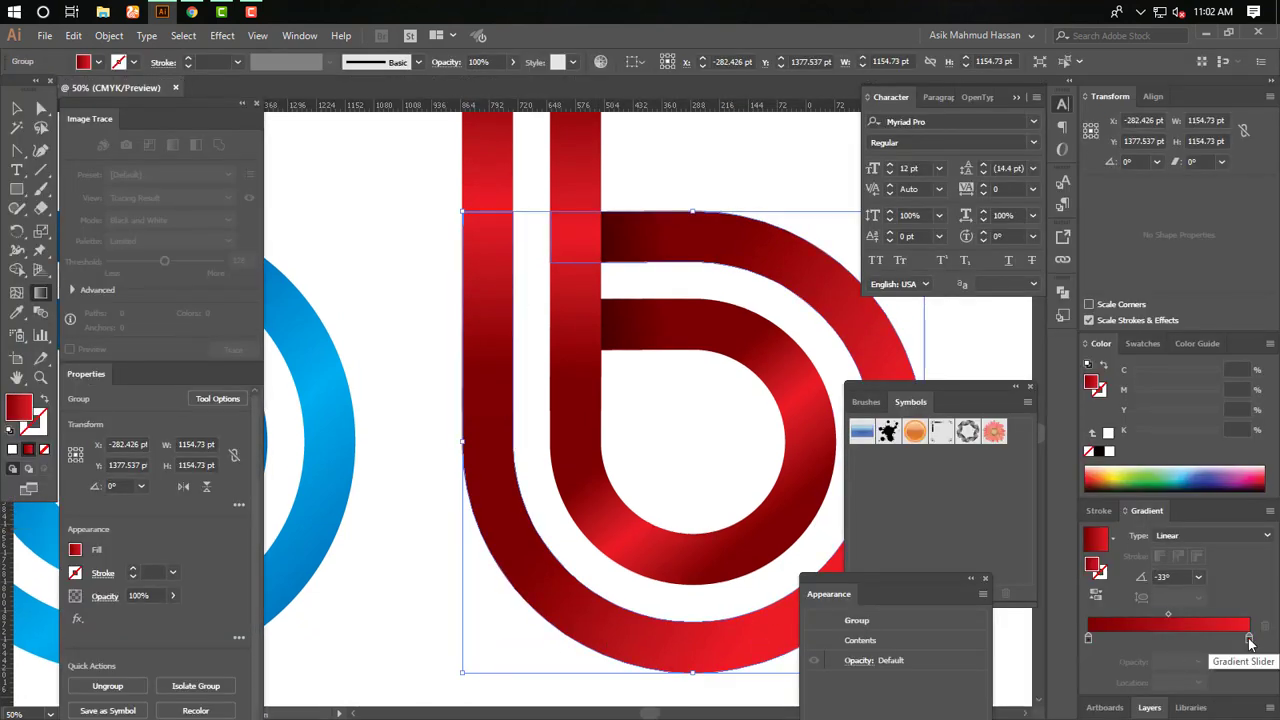
{"action": "key", "text": "Tab"}
{"action": "key", "text": "ctrl+shift+b"}
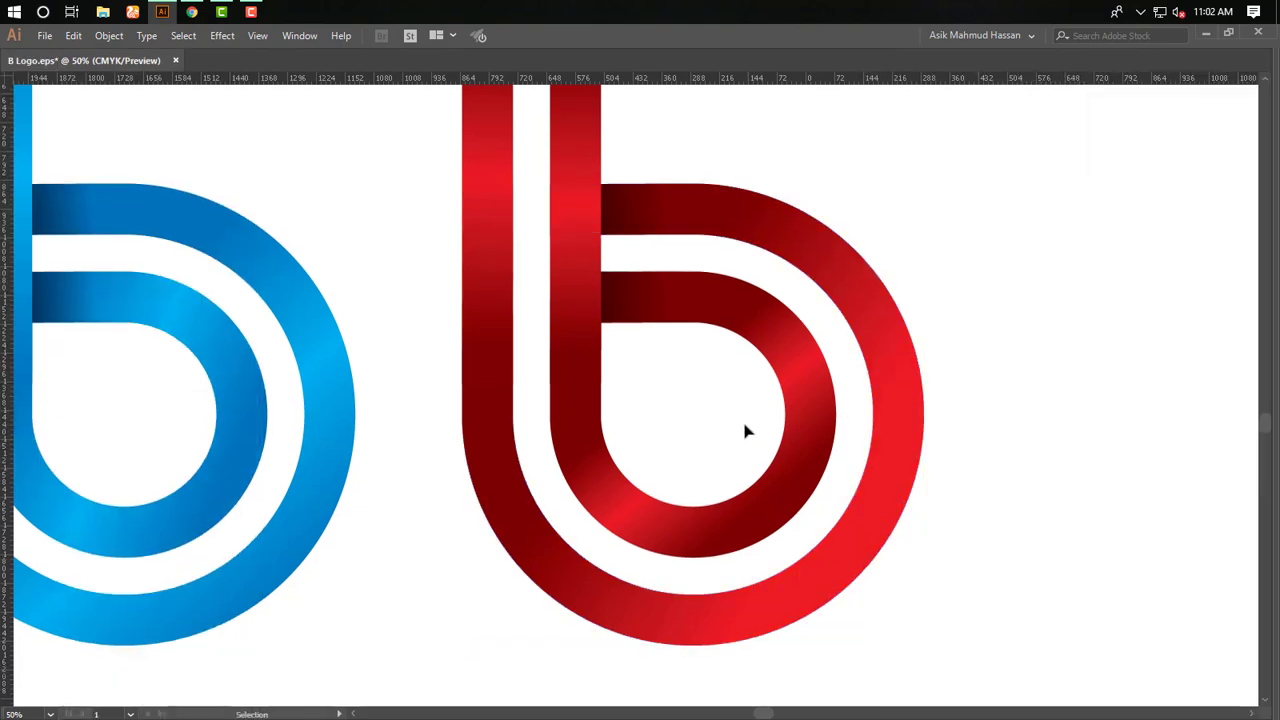
{"action": "left_click", "coordinate": [988, 457]}
Group all parts of the blue b, including its shading rectangles
{"action": "key", "text": "ctrl+minus"}
{"action": "key", "text": "ctrl+minus"}
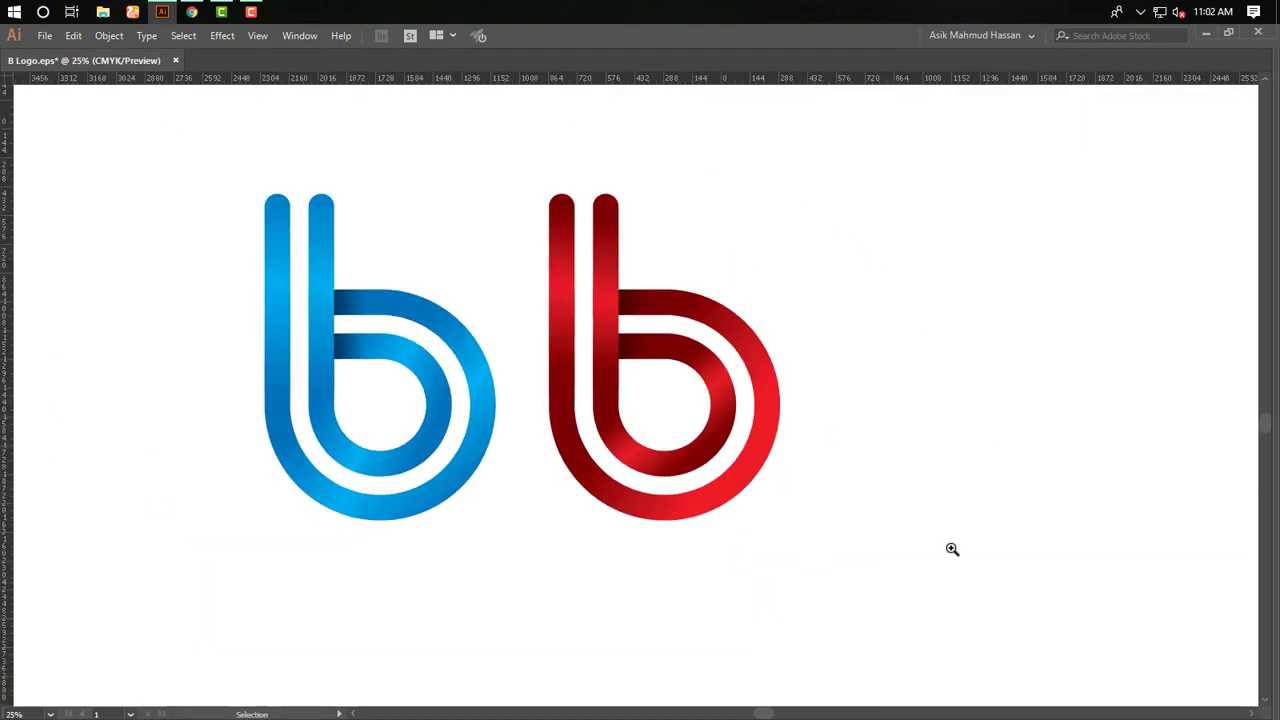
{"action": "left_click_drag", "start_coordinate": [528, 359], "coordinate": [588, 373]}
{"action": "key", "text": "Tab"}
{"action": "key", "text": "Tab"}
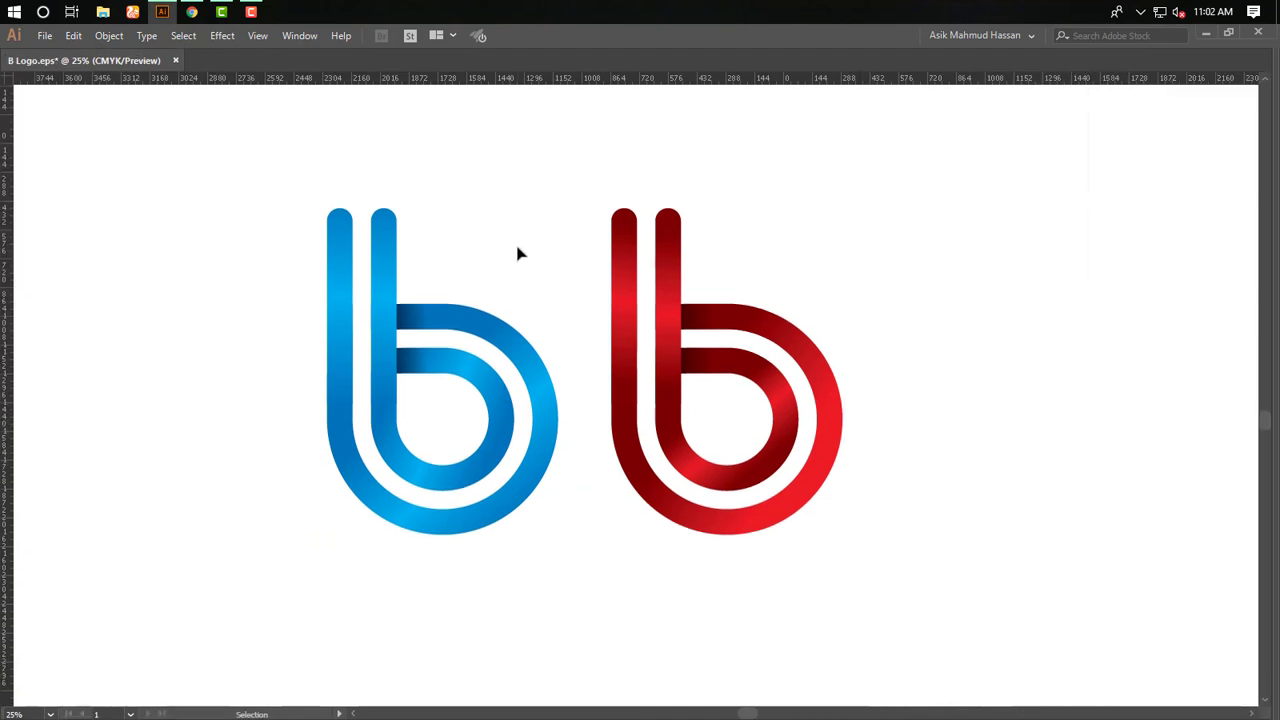
{"action": "left_click_drag", "start_coordinate": [240, 151], "coordinate": [597, 548]}
{"action": "right_click", "coordinate": [486, 414]}
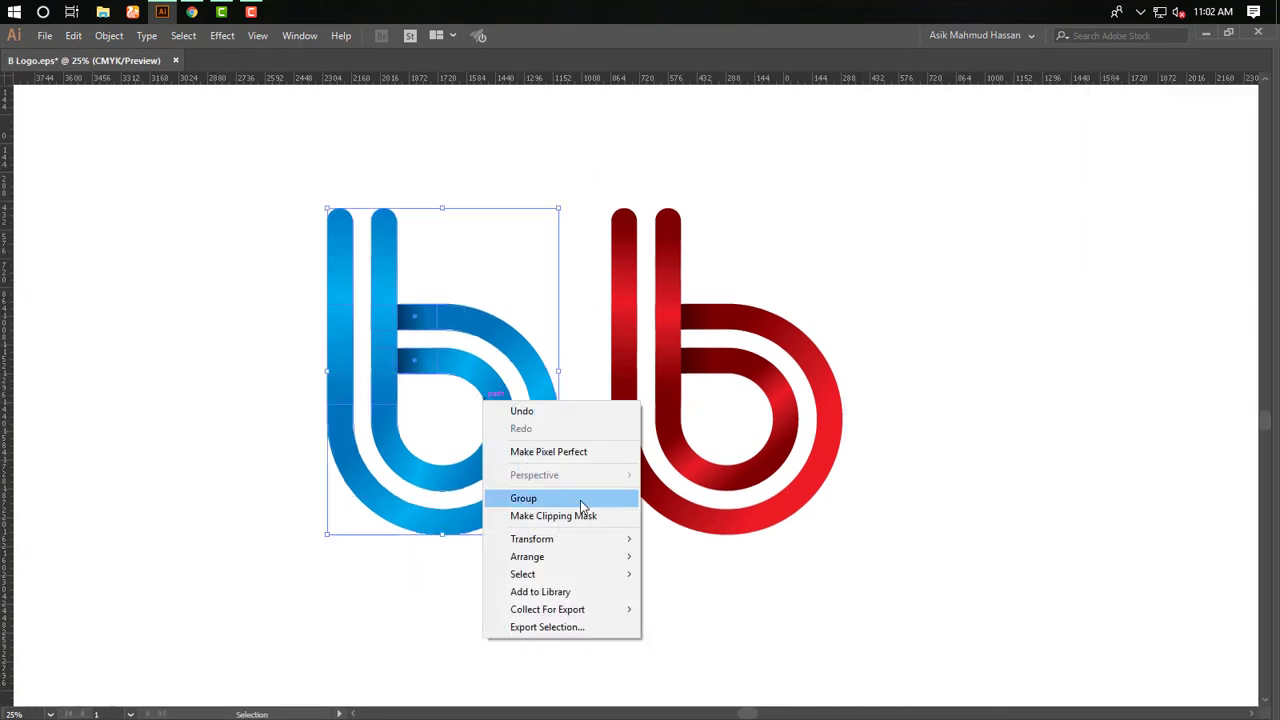
{"action": "left_click", "coordinate": [552, 498]}
Group all parts of the red b, including its shading rectangles
{"action": "left_click_drag", "start_coordinate": [914, 186], "coordinate": [590, 636]}
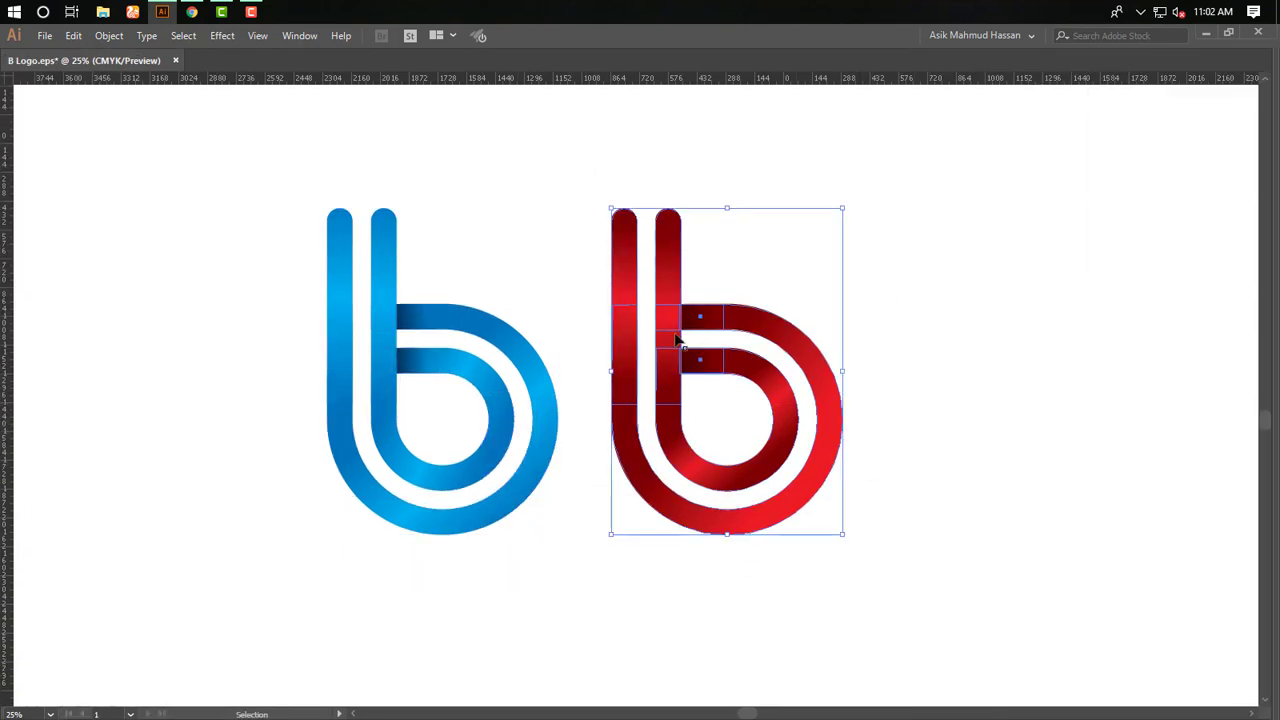
{"action": "right_click", "coordinate": [685, 314]}
{"action": "left_click", "coordinate": [724, 410]}
{"action": "left_click", "coordinate": [998, 397]}
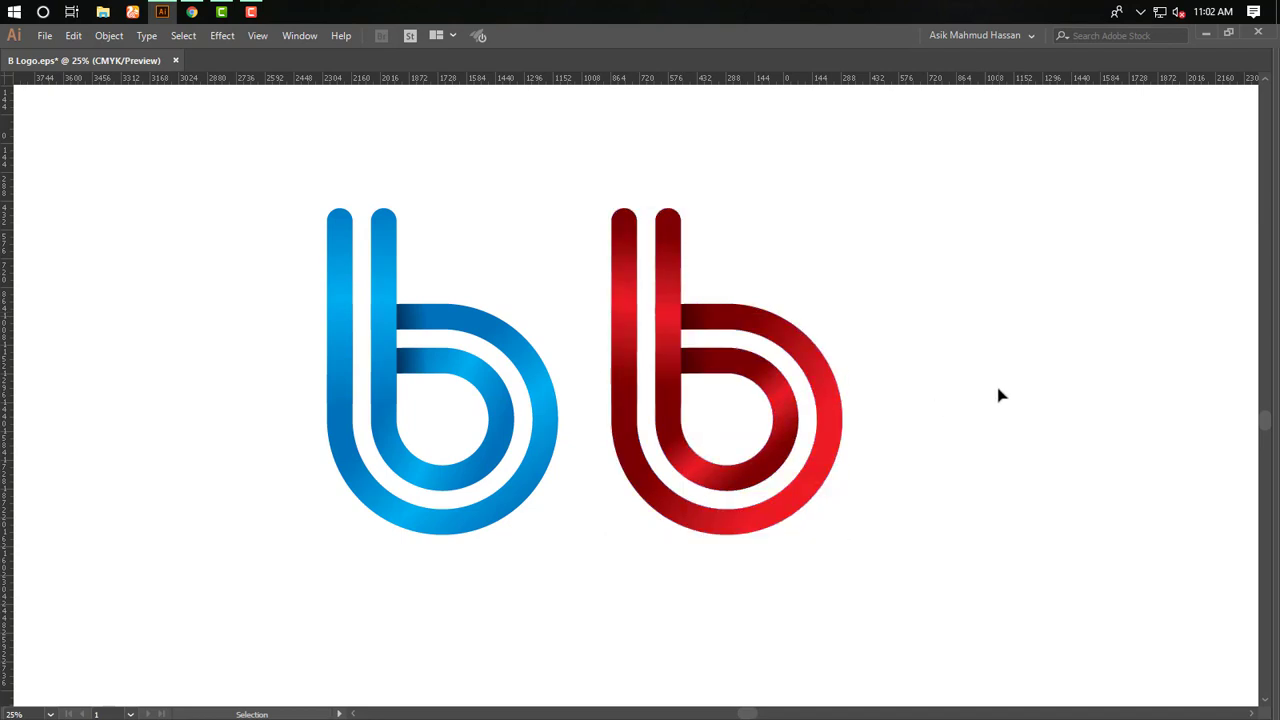